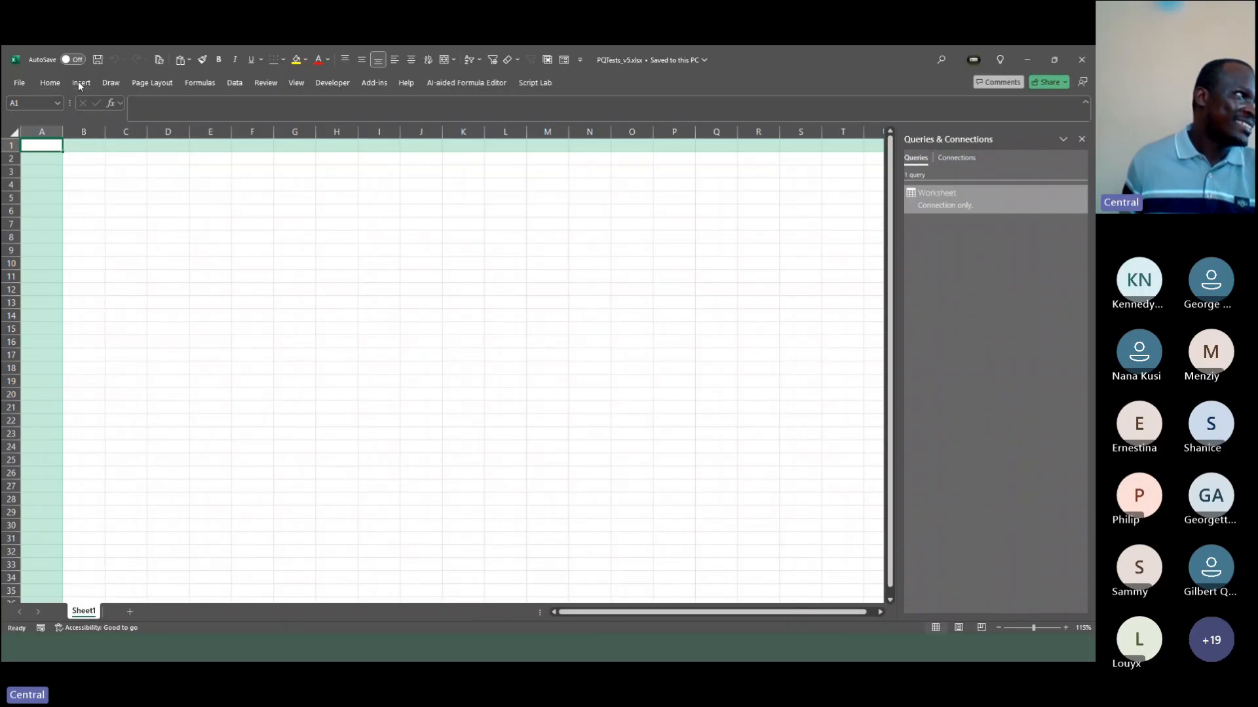
{"action": "left_click", "coordinate": [138, 83]}
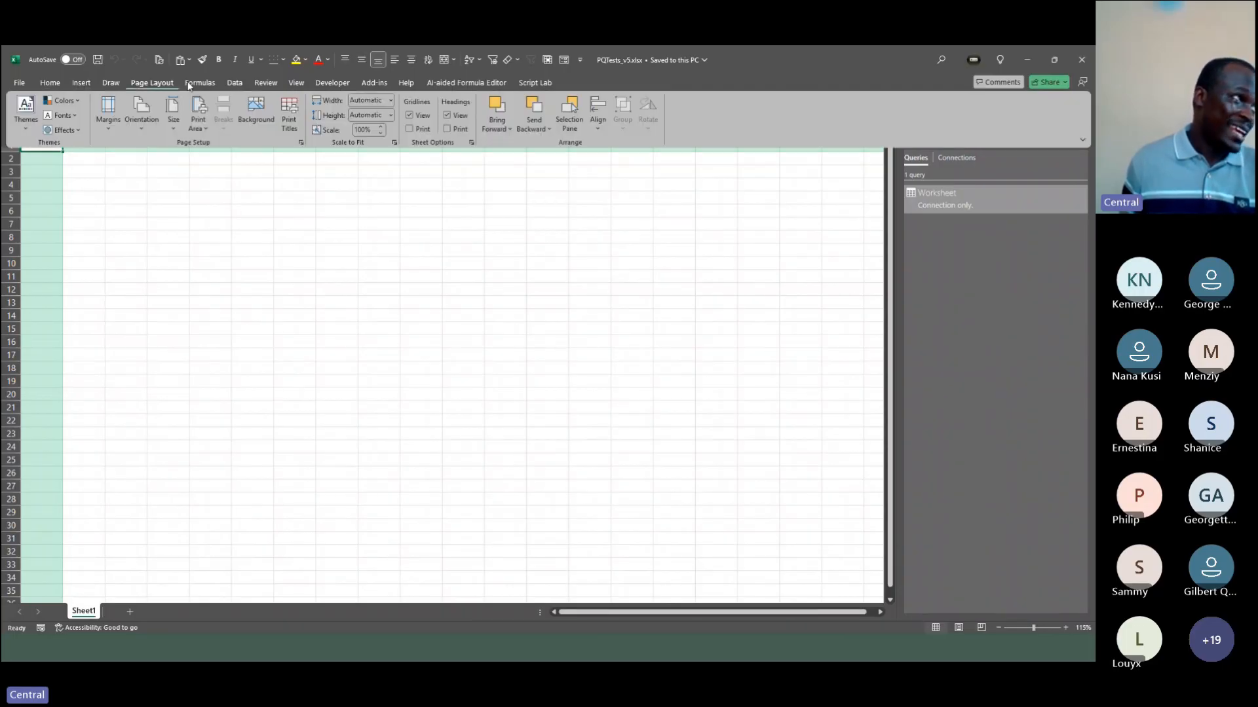
{"action": "left_click", "coordinate": [203, 84]}
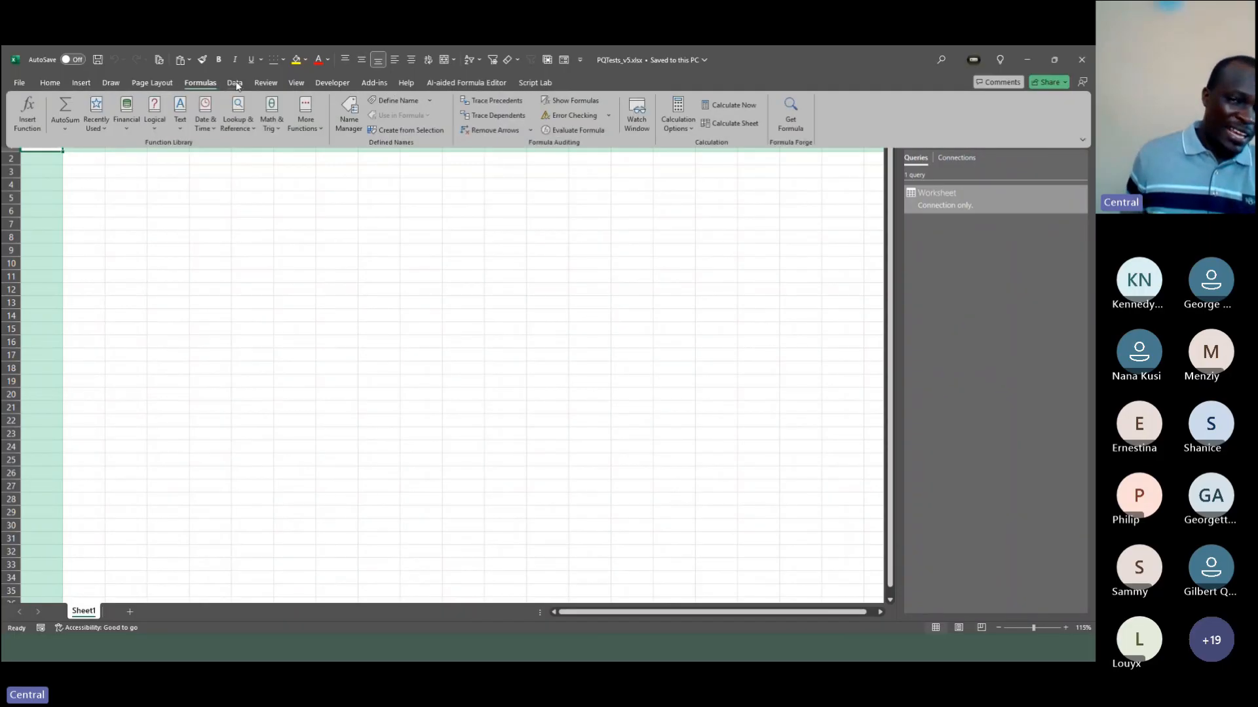
{"action": "left_click", "coordinate": [237, 86]}
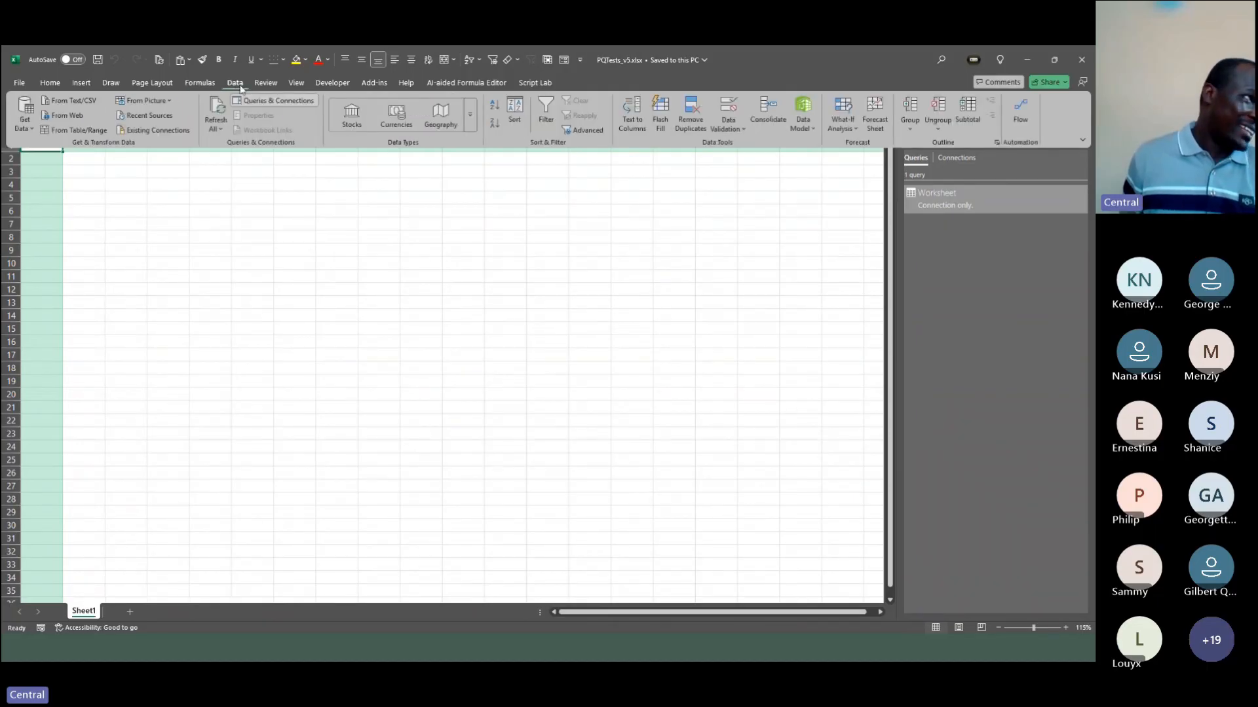
{"action": "left_click", "coordinate": [244, 85]}
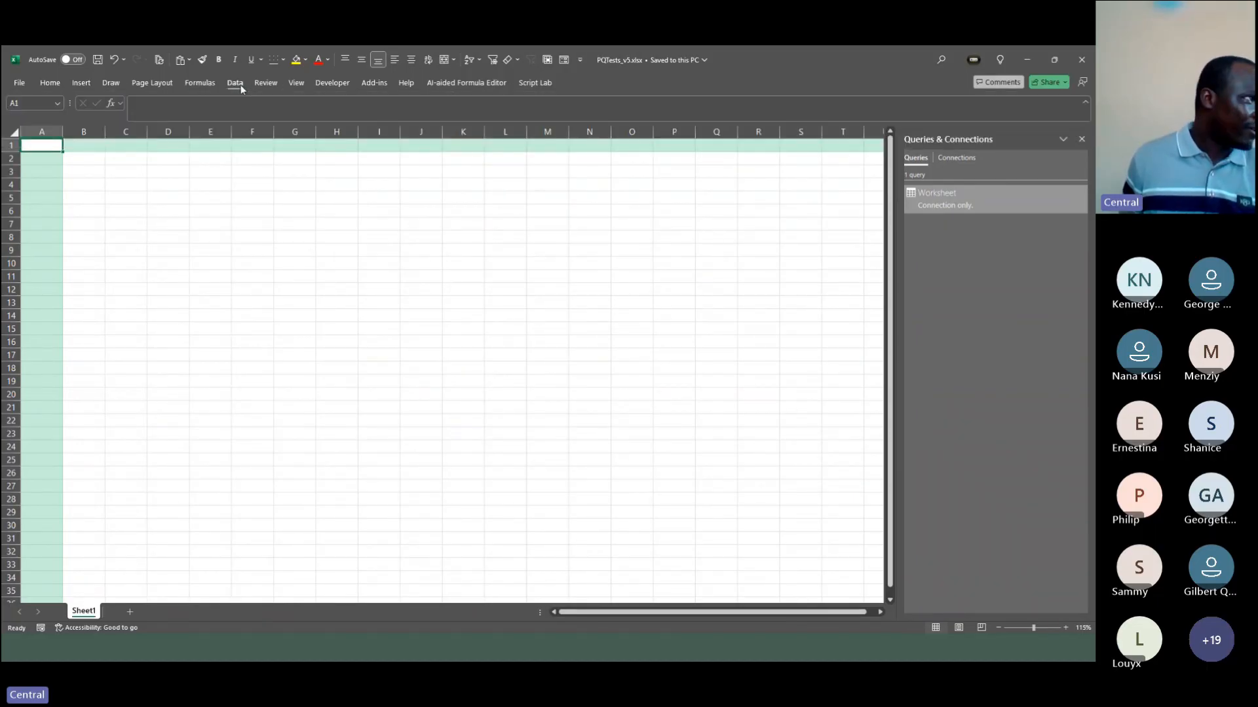
Step: Import the workbook SomeNominalData-1.xlsx from the PQTestData\PQSheets folder as an Excel workbook data source
{"action": "left_click", "coordinate": [240, 84]}
{"action": "left_click", "coordinate": [33, 128]}
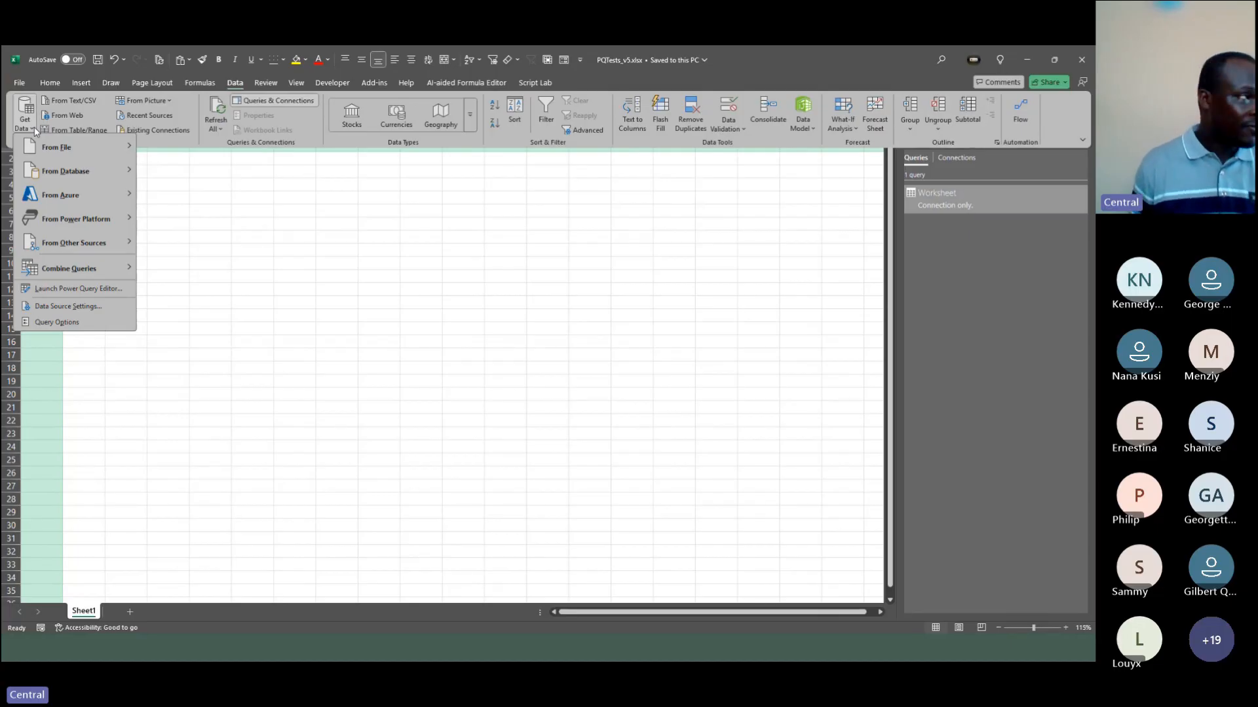
{"action": "mouse_move", "coordinate": [68, 149]}
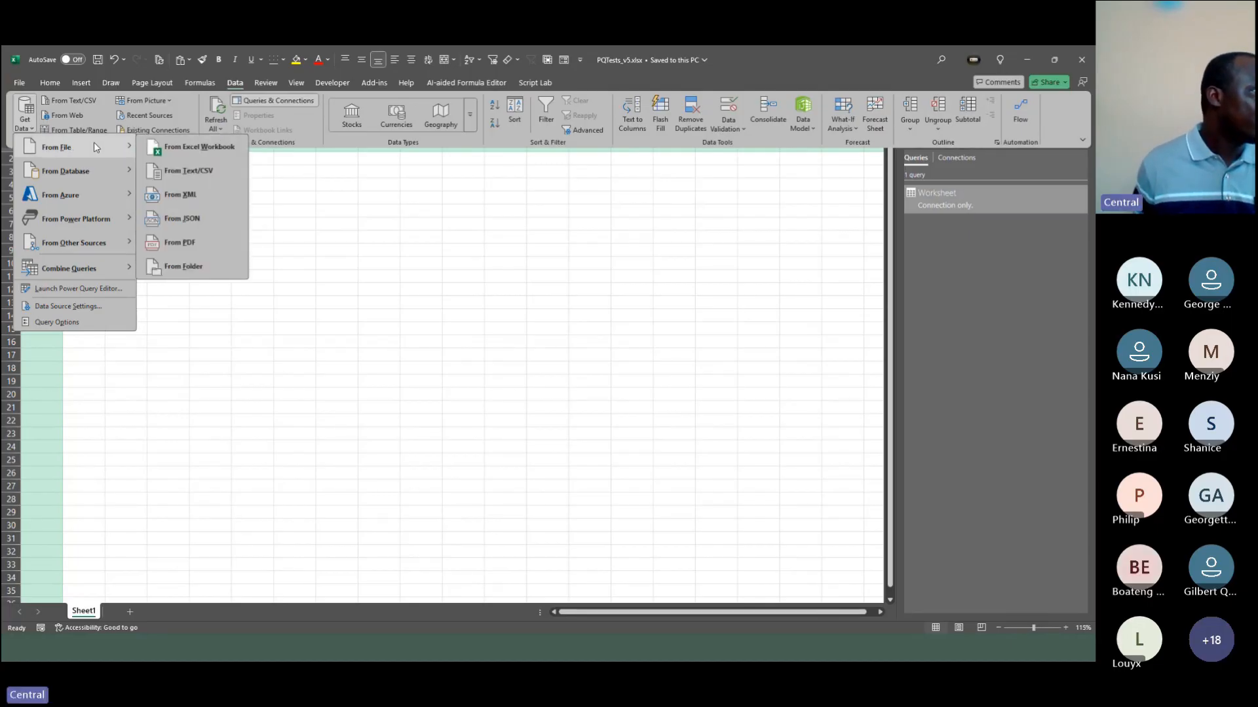
{"action": "left_click", "coordinate": [177, 151]}
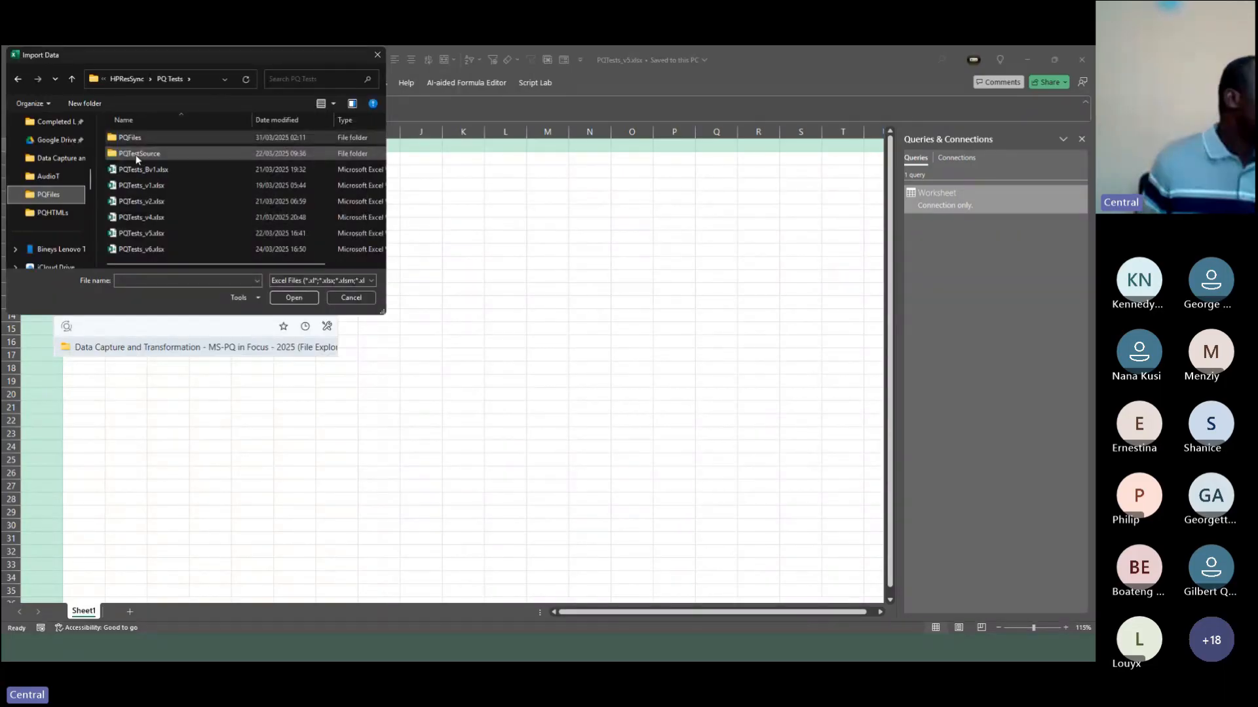
{"action": "double_click", "coordinate": [136, 155]}
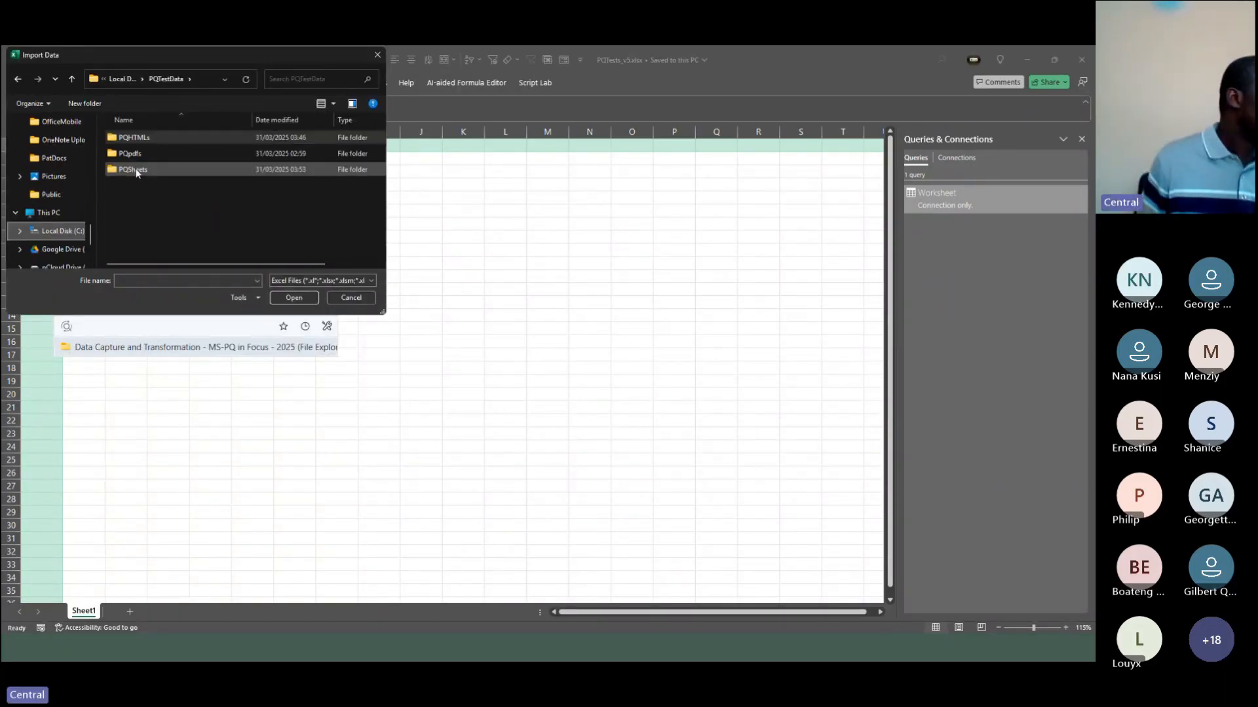
{"action": "double_click", "coordinate": [136, 168]}
{"action": "left_click", "coordinate": [164, 137]}
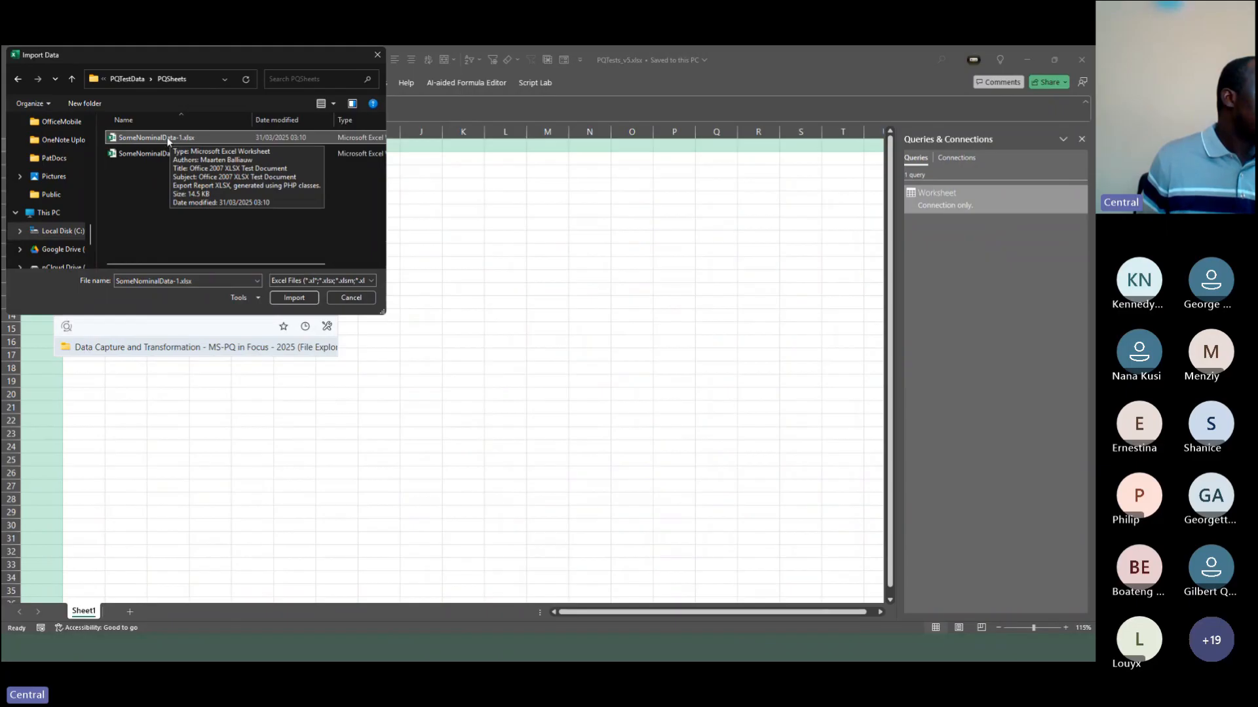
{"action": "left_click", "coordinate": [294, 298]}
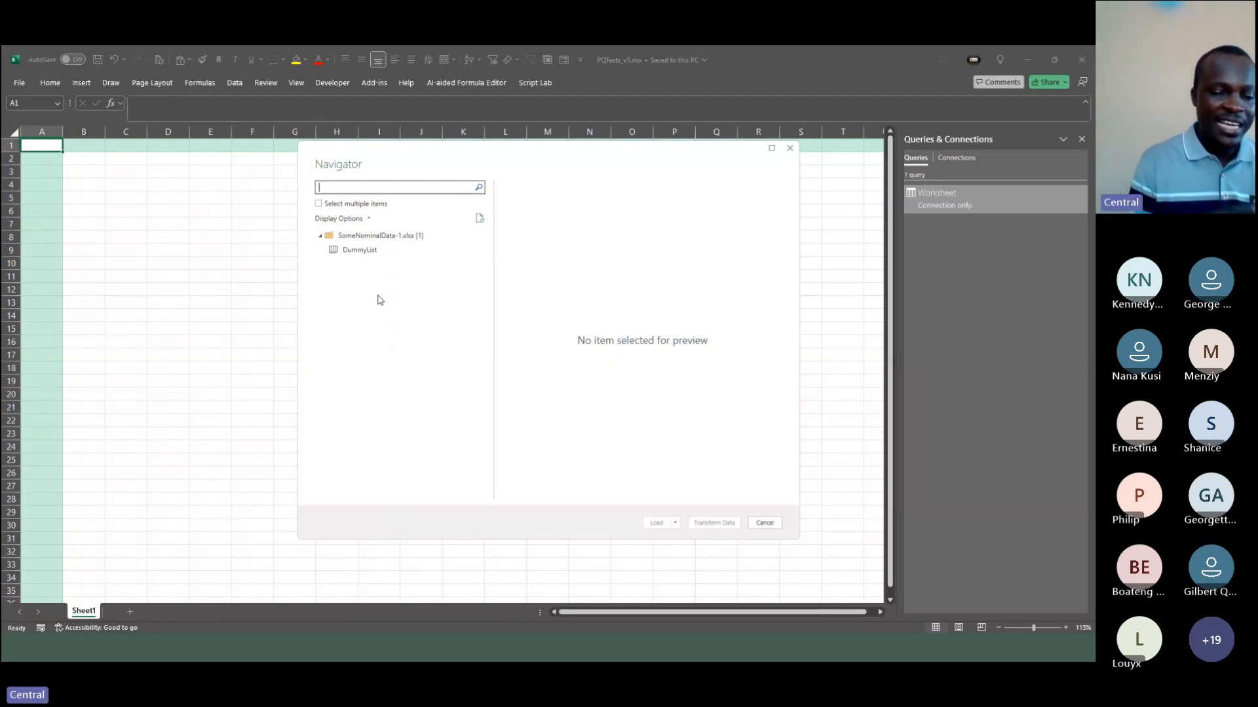
Step: Select the DummyList sheet in the Navigator and open it for transformation in the Power Query Editor
{"action": "left_click", "coordinate": [364, 251]}
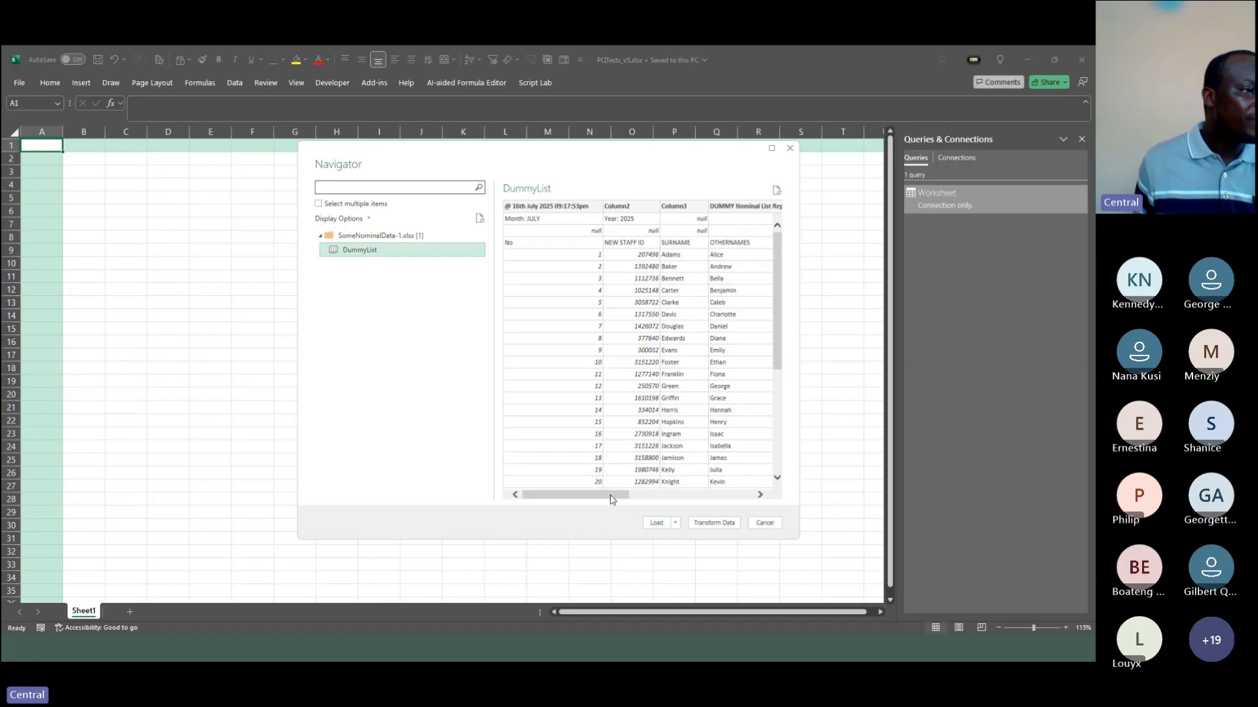
{"action": "mouse_move", "coordinate": [612, 494]}
{"action": "left_mouse_down"}
{"action": "mouse_move", "coordinate": [699, 502]}
{"action": "mouse_move", "coordinate": [608, 503]}
{"action": "left_mouse_up"}
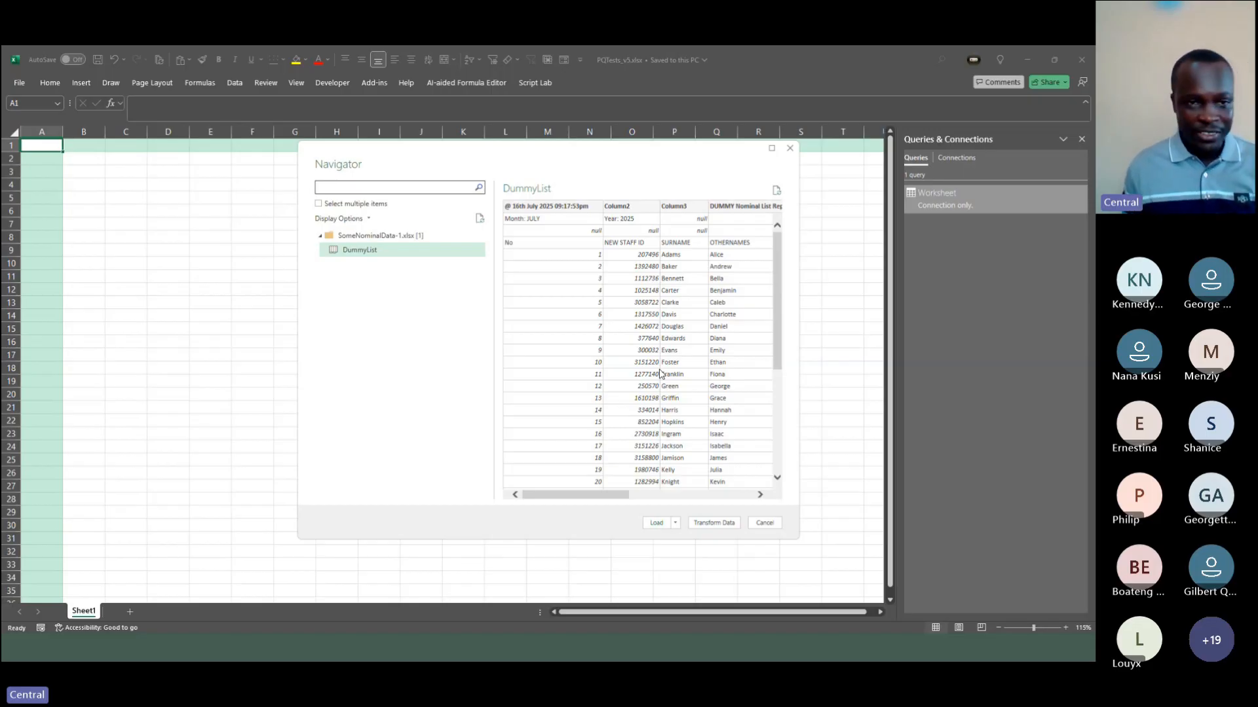
{"action": "left_click_drag", "start_coordinate": [599, 496], "coordinate": [577, 484]}
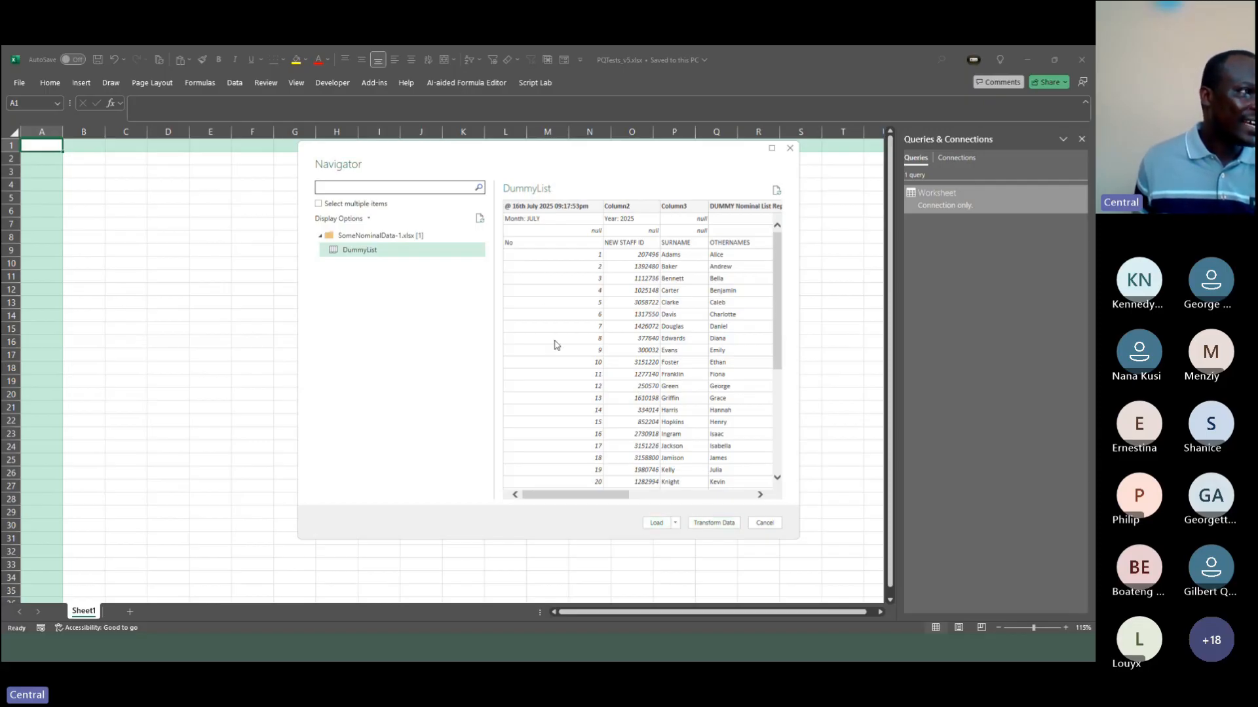
{"action": "left_click", "coordinate": [675, 524]}
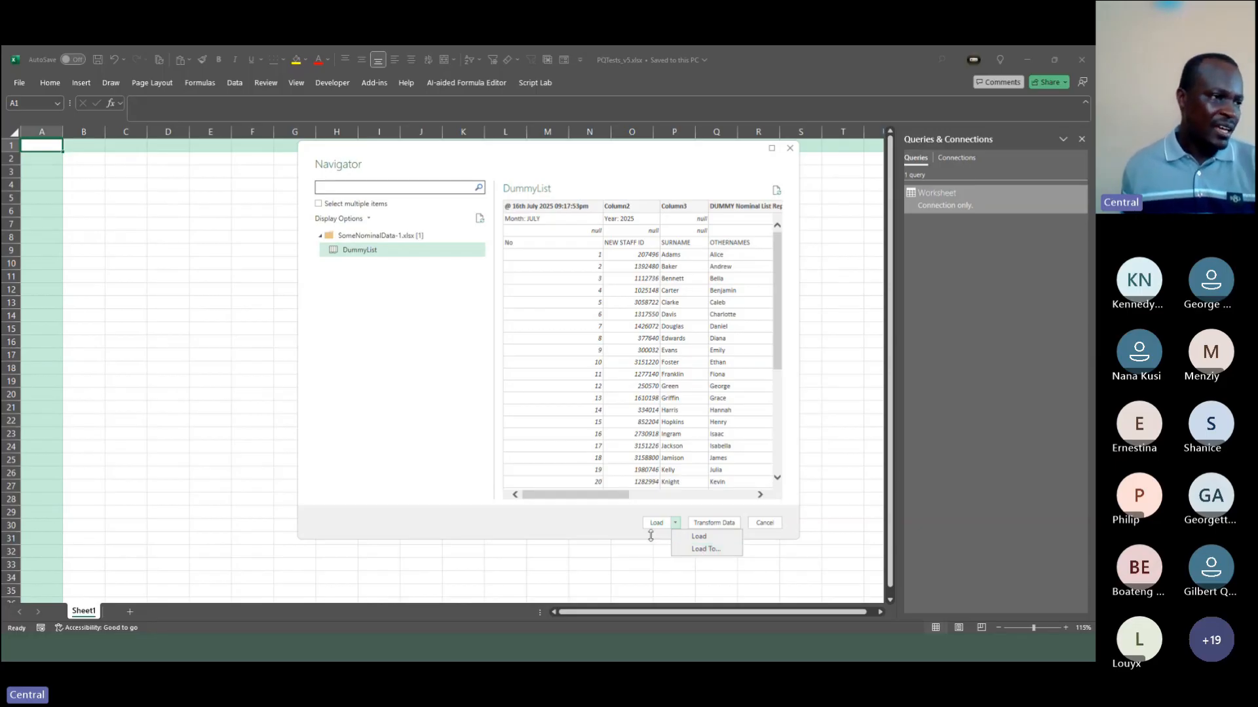
{"action": "left_click", "coordinate": [597, 531]}
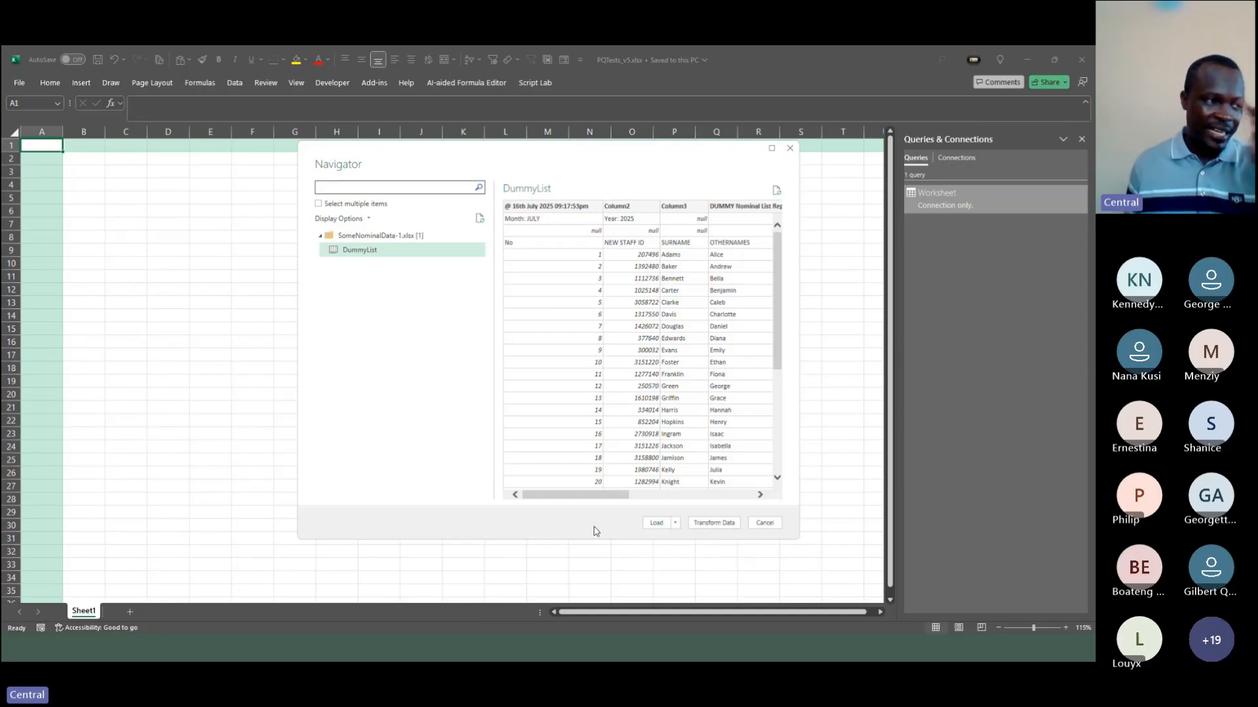
{"action": "left_click", "coordinate": [674, 527]}
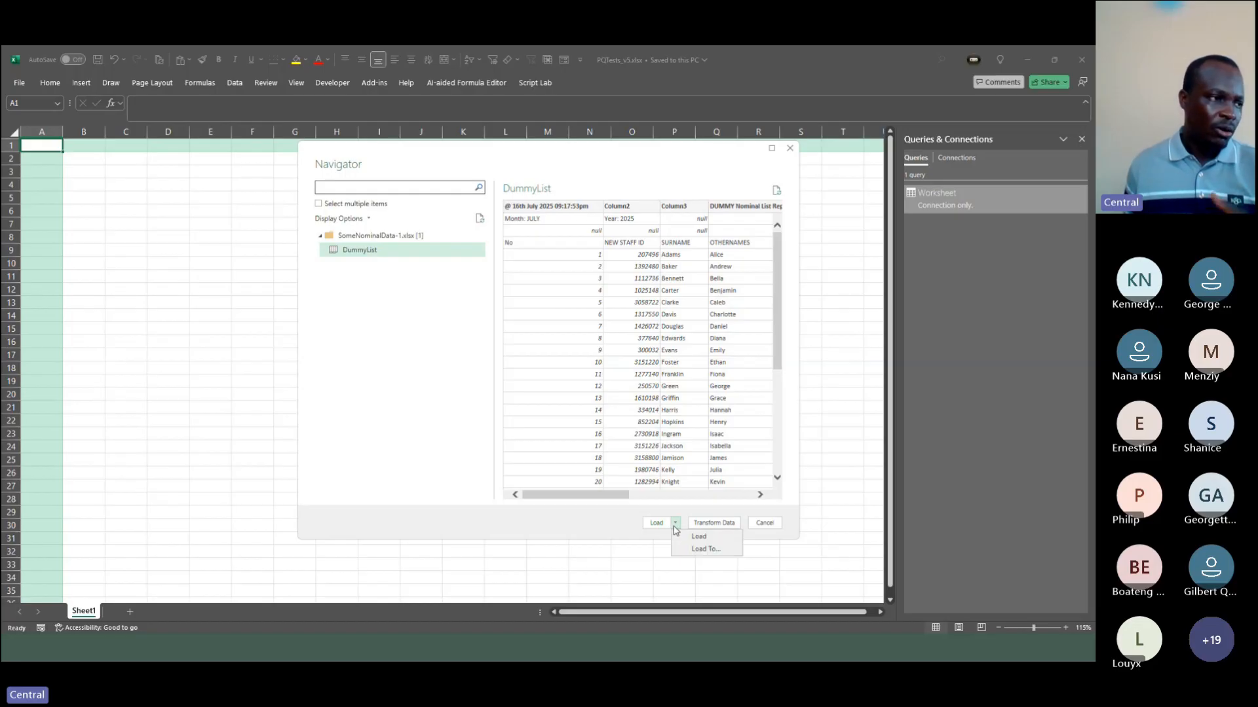
{"action": "left_click", "coordinate": [743, 517]}
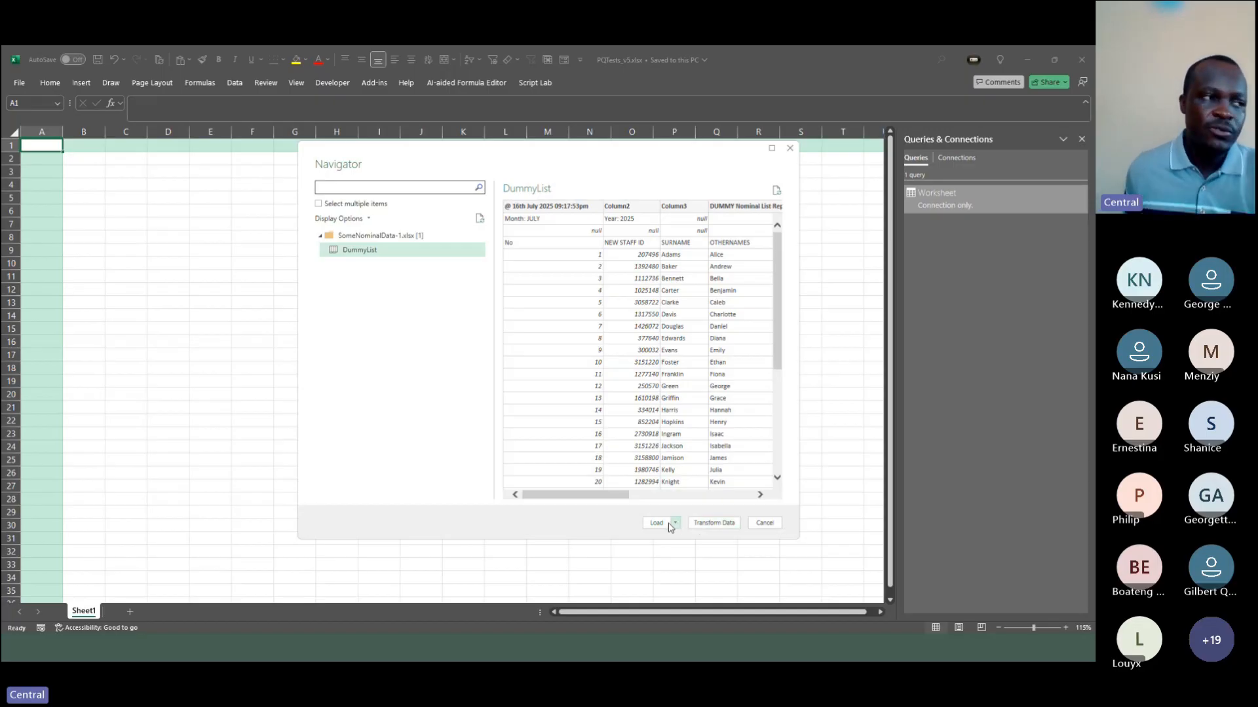
{"action": "left_click", "coordinate": [715, 524]}
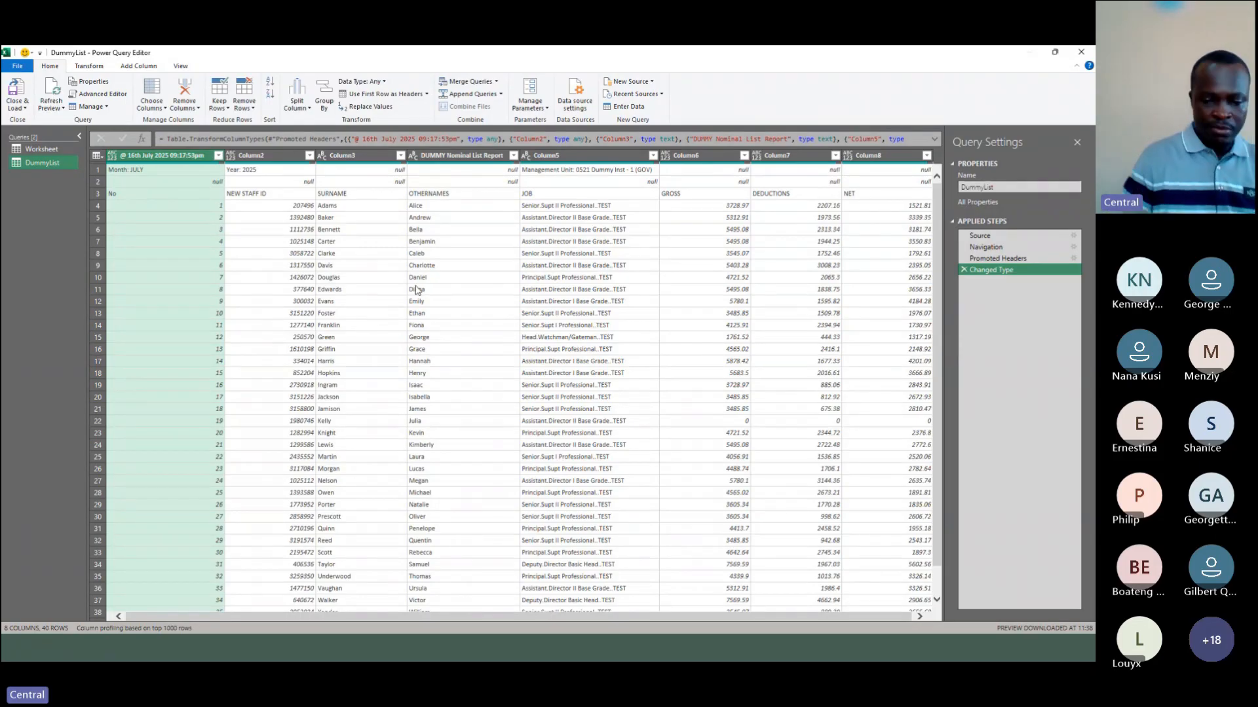
Step: Inspect the header rows of the DummyList query, including the full record of the first row
{"action": "scroll", "coordinate": [417, 291], "scroll_direction": "up", "scroll_amount": 4}
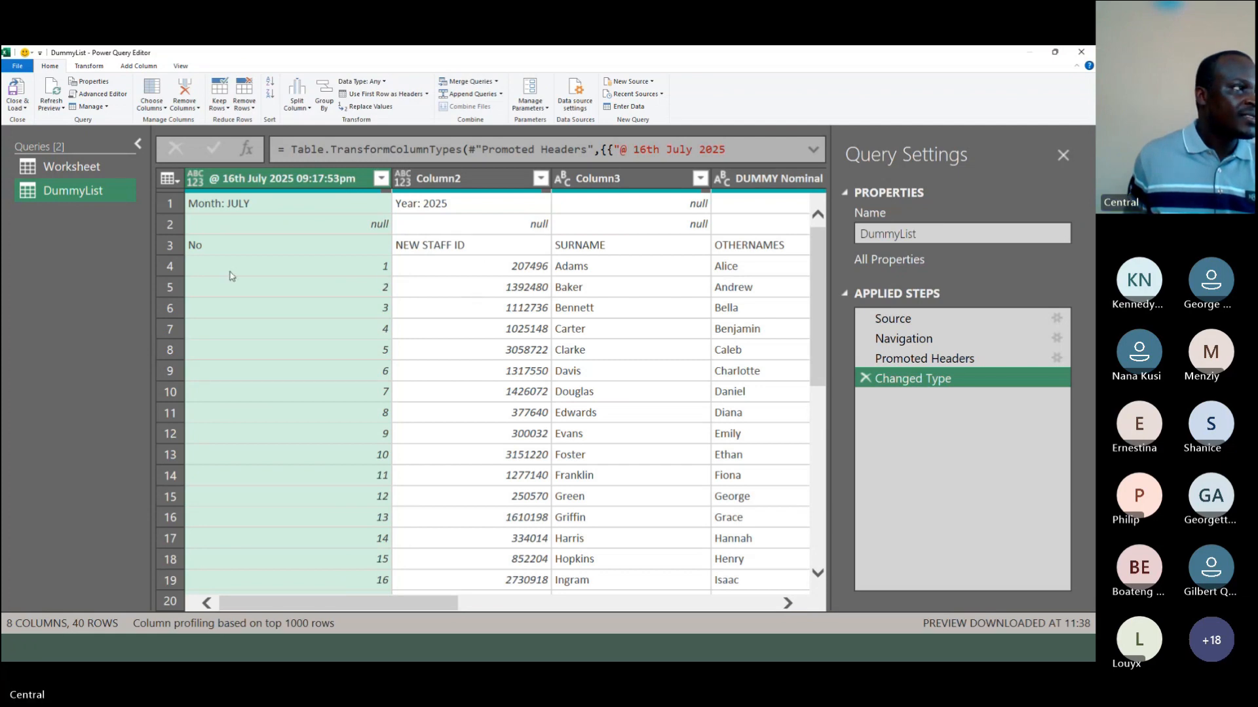
{"action": "left_click", "coordinate": [171, 246]}
{"action": "left_click", "coordinate": [258, 205]}
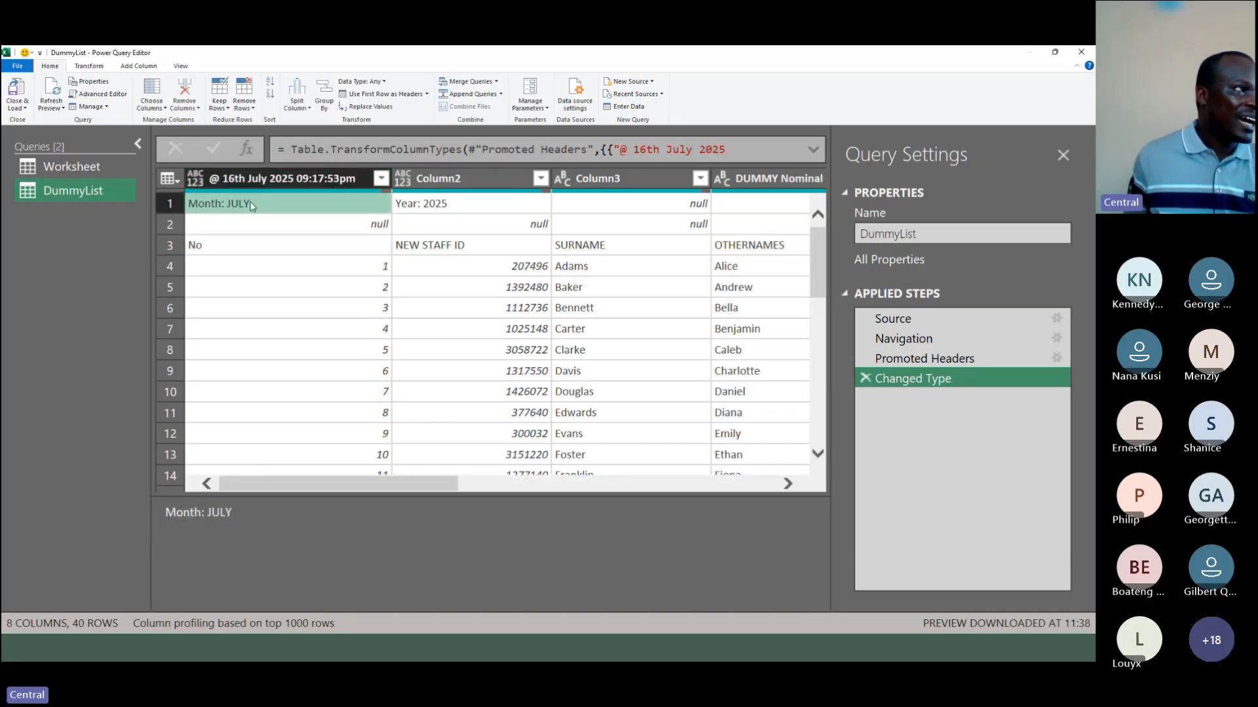
{"action": "left_click", "coordinate": [171, 203]}
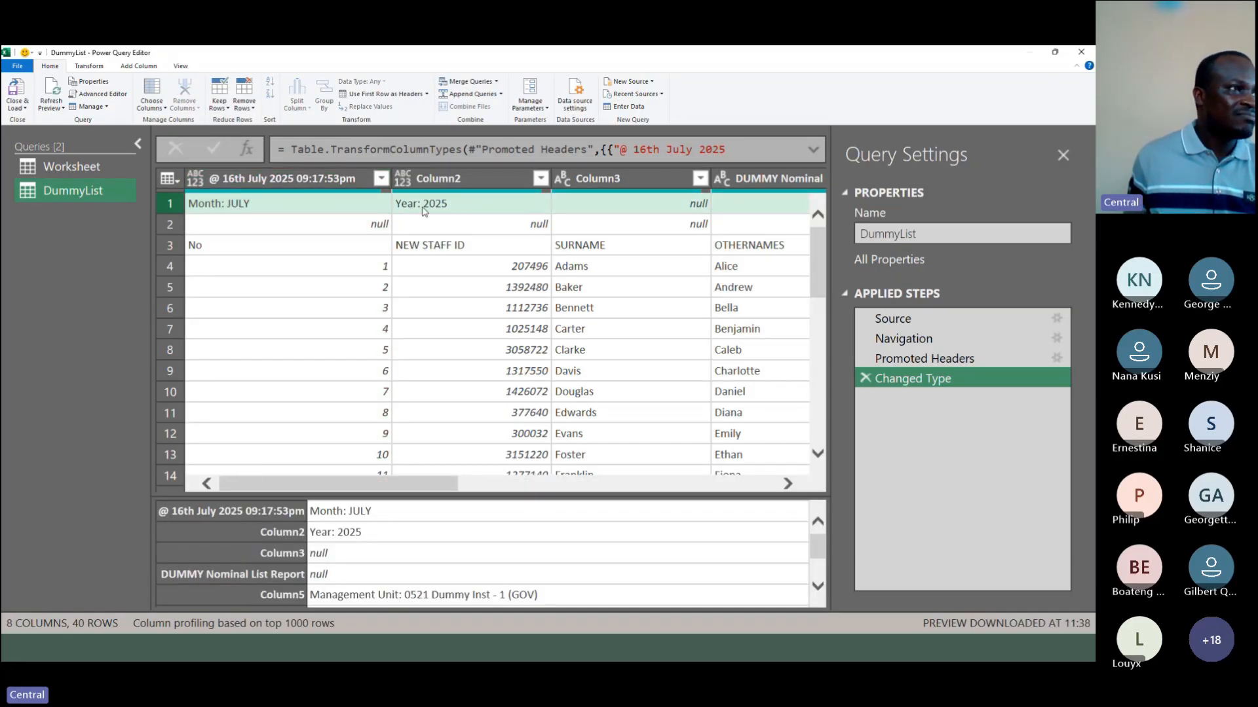
{"action": "left_click_drag", "start_coordinate": [453, 483], "coordinate": [771, 461]}
{"action": "scroll", "coordinate": [771, 461], "scroll_direction": "left", "scroll_amount": 10}
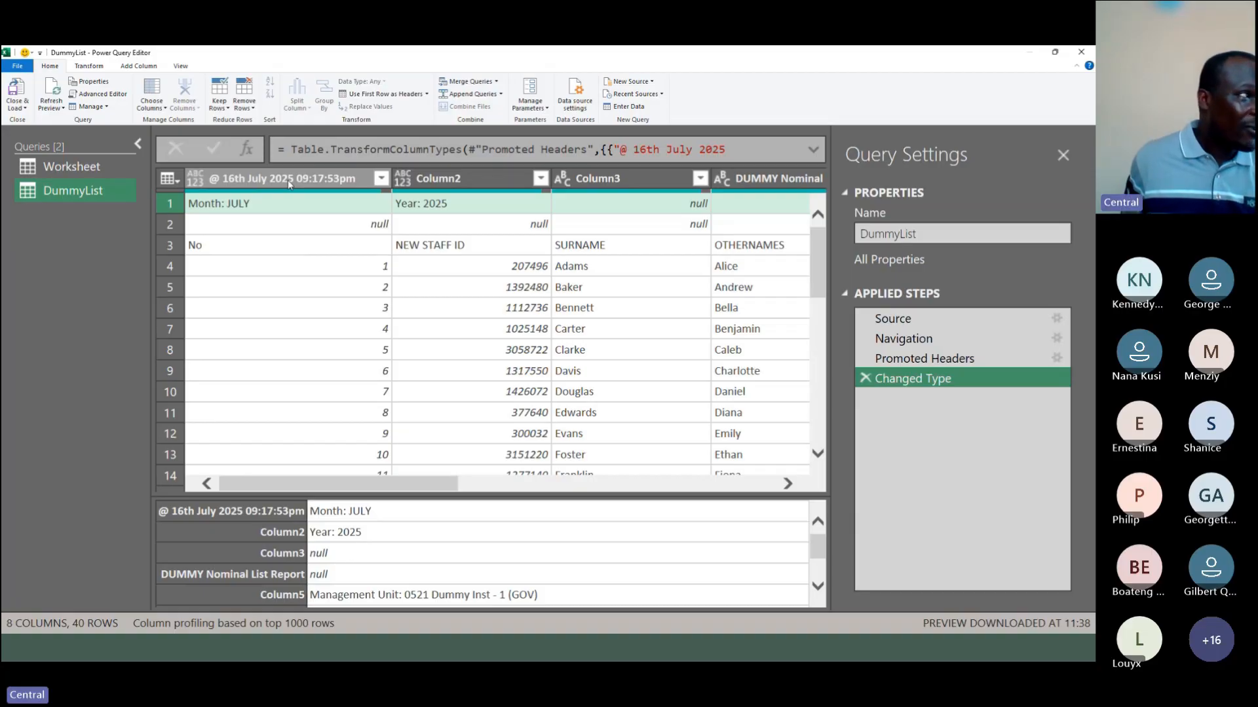
Step: Examine individual cells and rows among the first three rows of the first two columns
{"action": "left_click", "coordinate": [230, 208]}
{"action": "left_click", "coordinate": [291, 246]}
{"action": "left_click", "coordinate": [301, 269]}
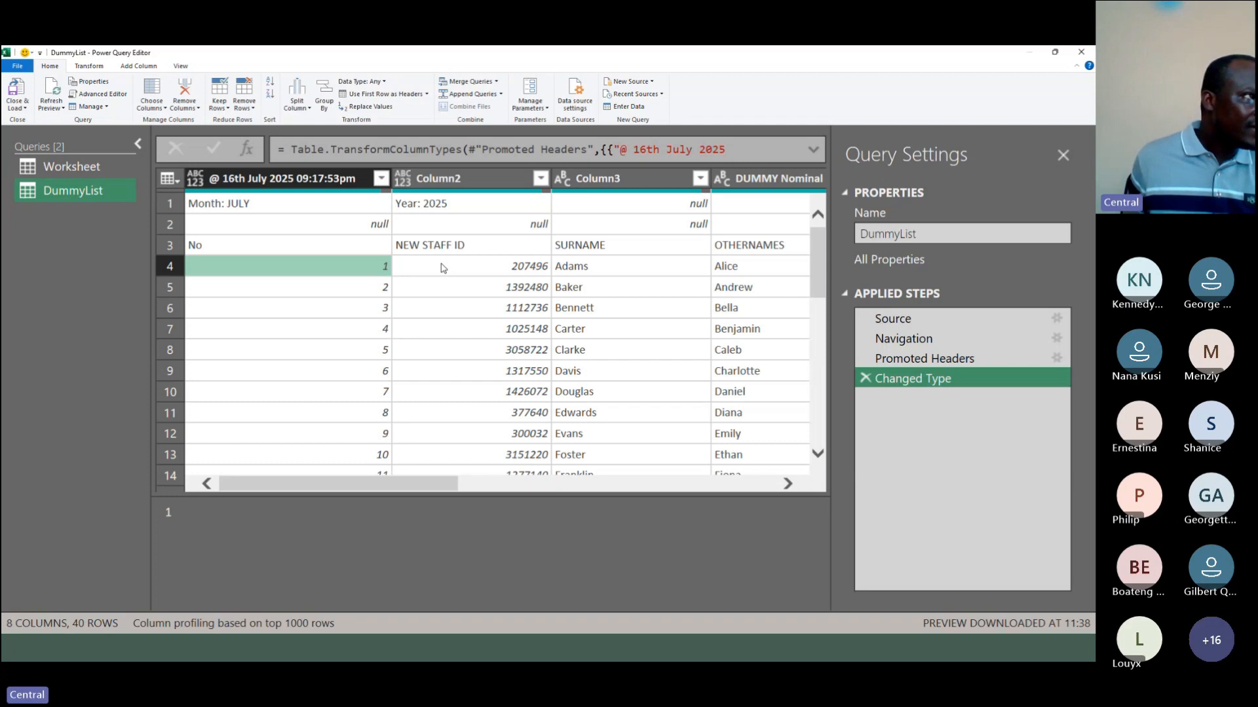
{"action": "left_click", "coordinate": [499, 207]}
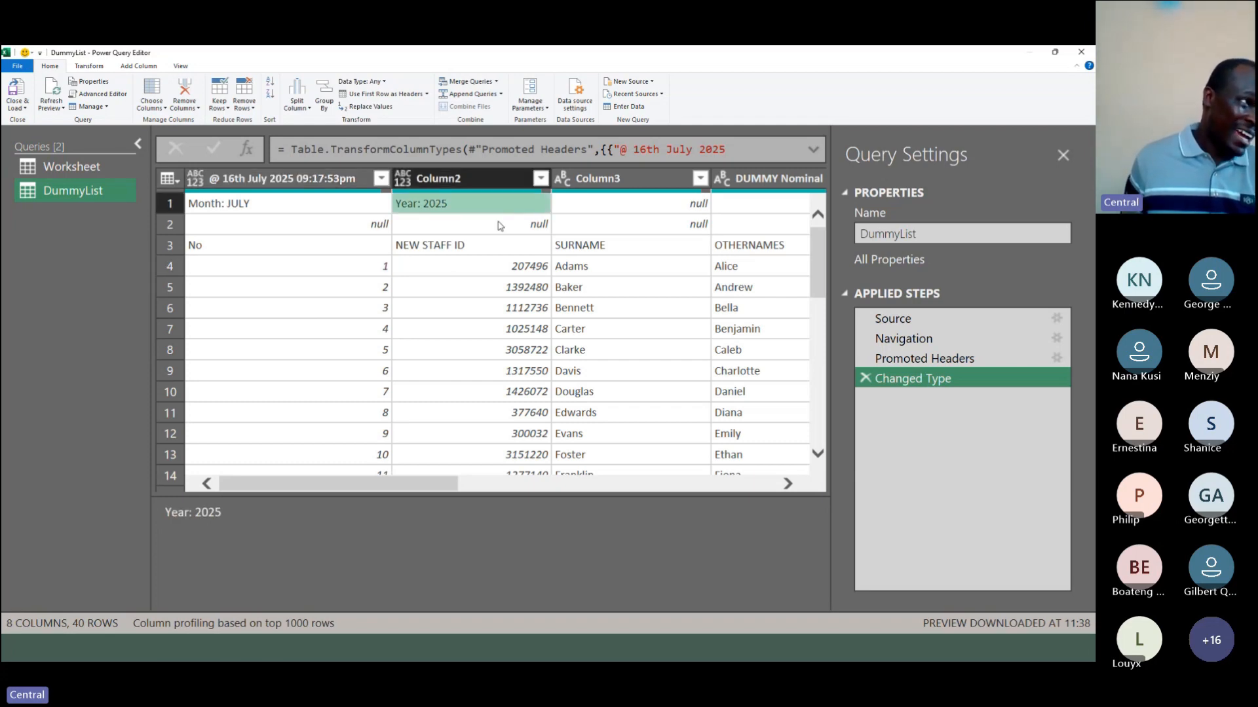
{"action": "left_click", "coordinate": [501, 226]}
{"action": "left_click", "coordinate": [499, 252]}
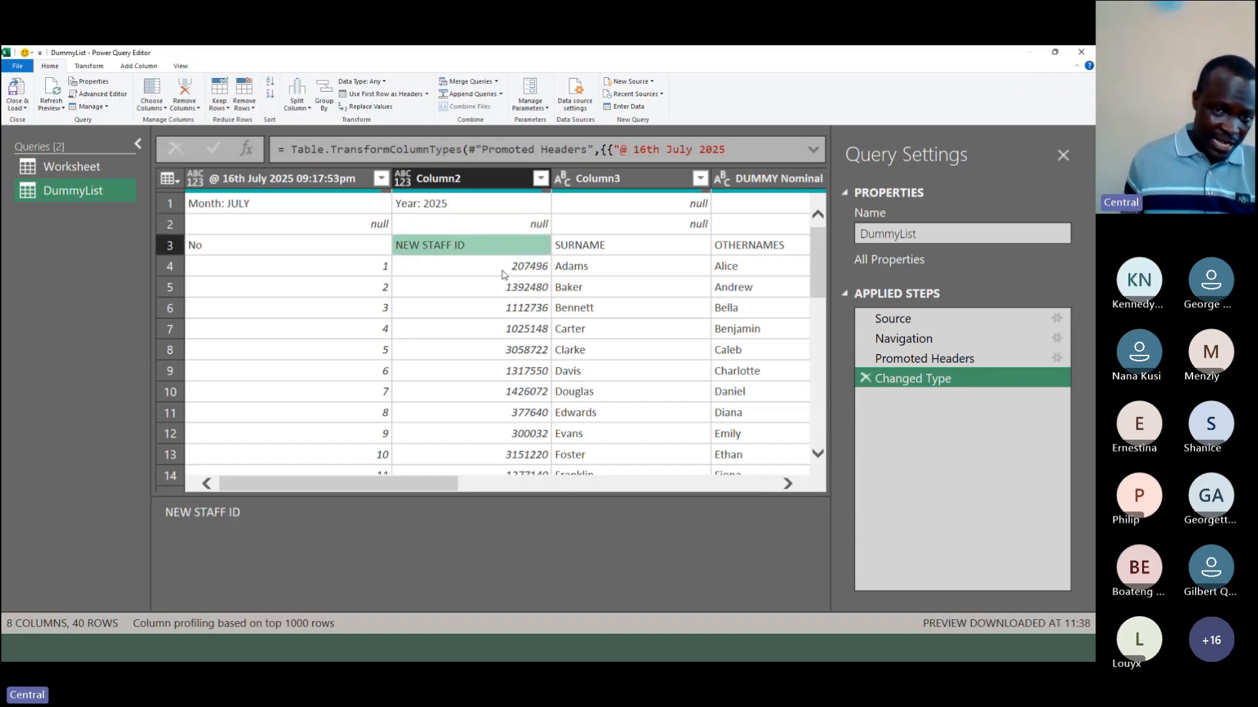
{"action": "left_click", "coordinate": [503, 271]}
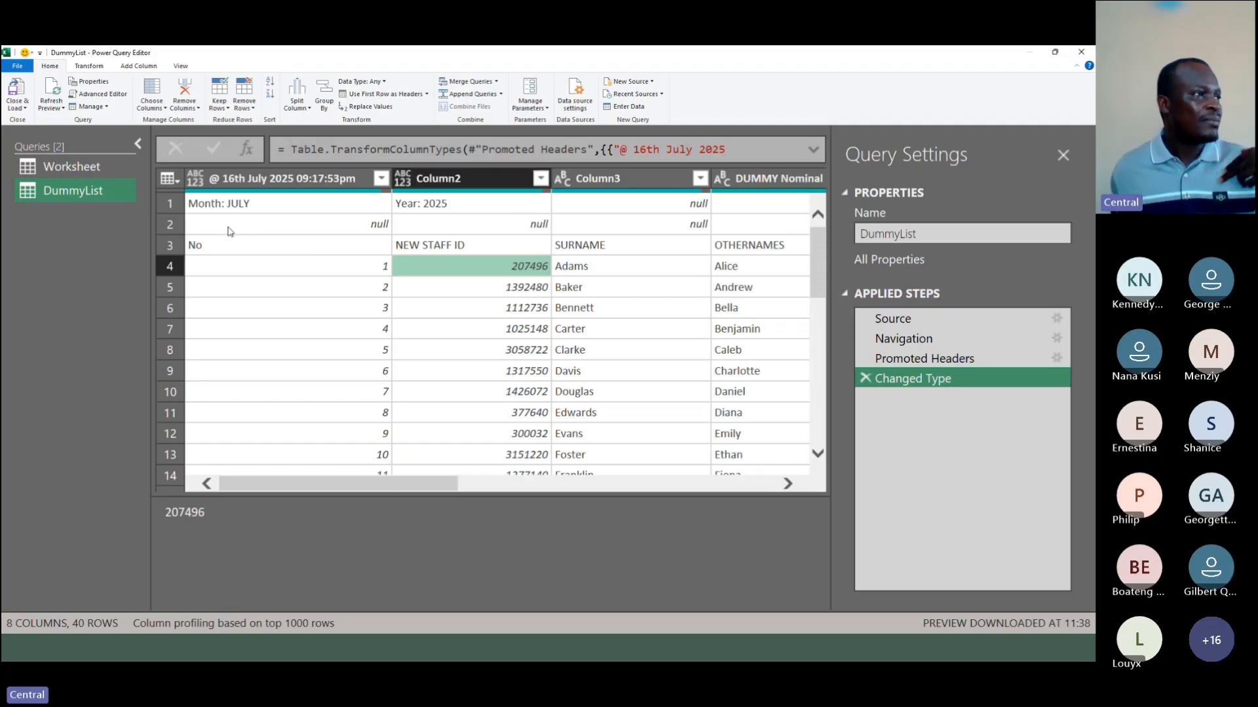
{"action": "left_click", "coordinate": [167, 246]}
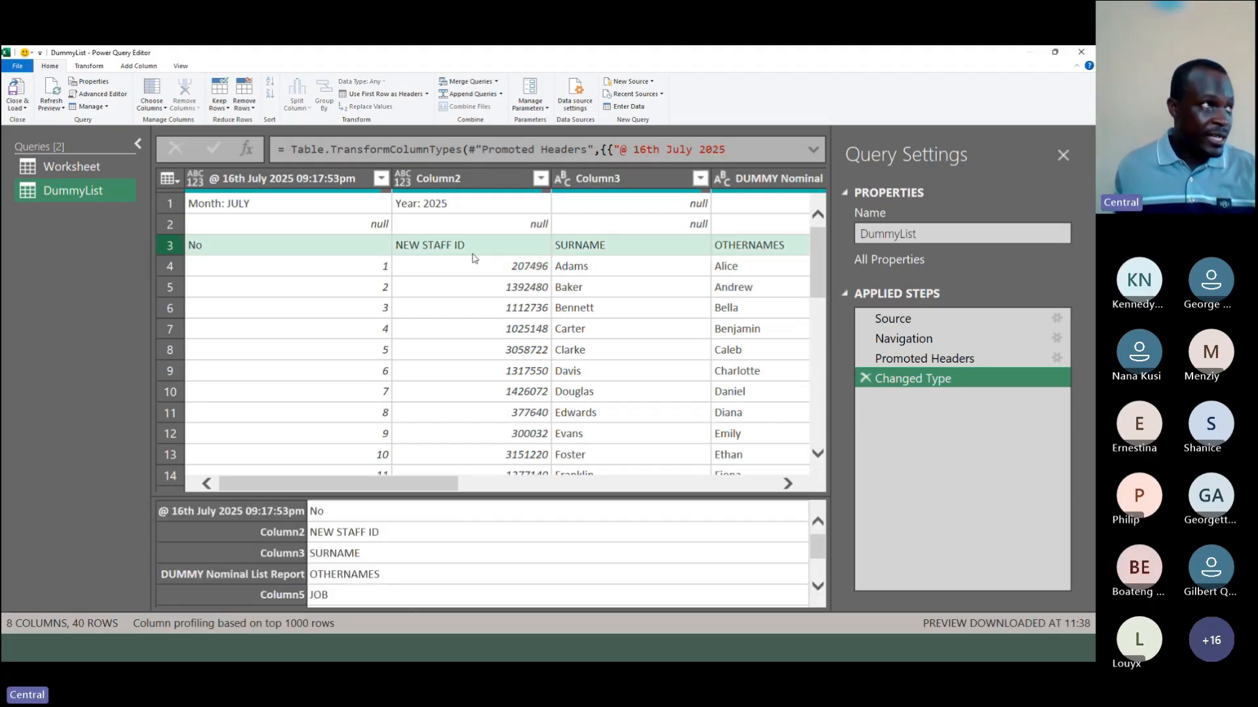
{"action": "left_click", "coordinate": [310, 228]}
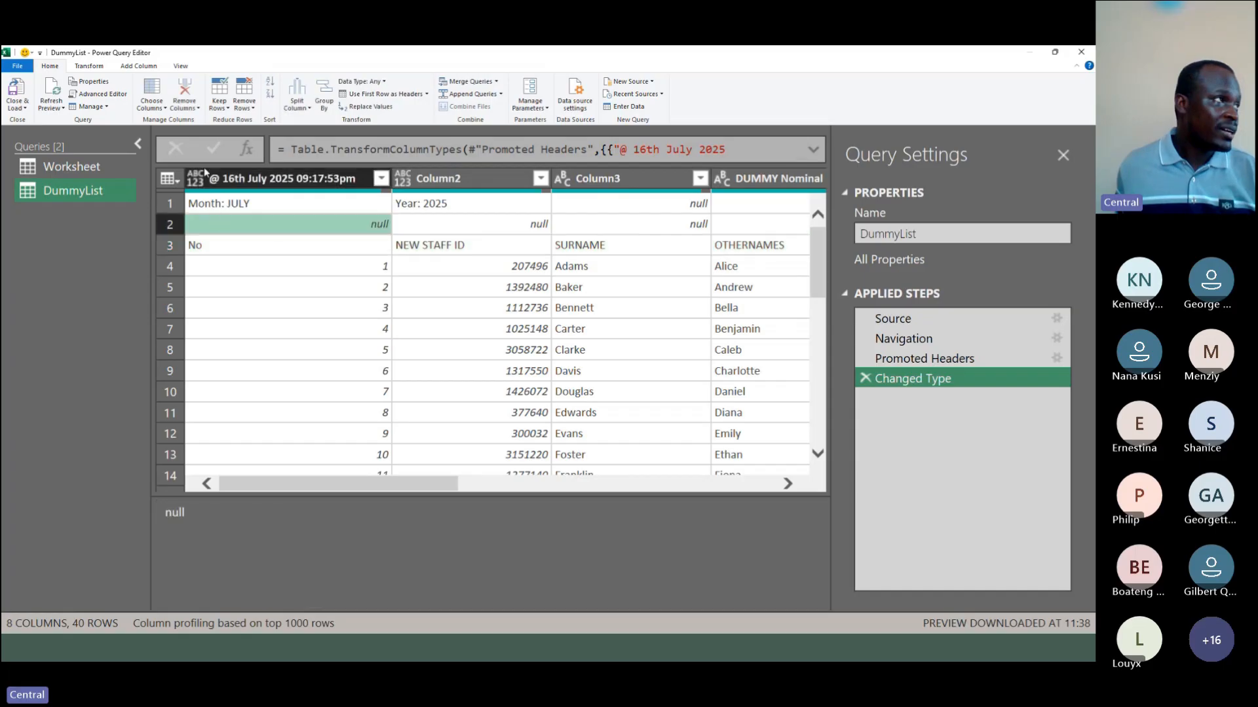
Step: Review the available transformation and column options, and expand the full formula of the Changed Type step
{"action": "left_click", "coordinate": [97, 68]}
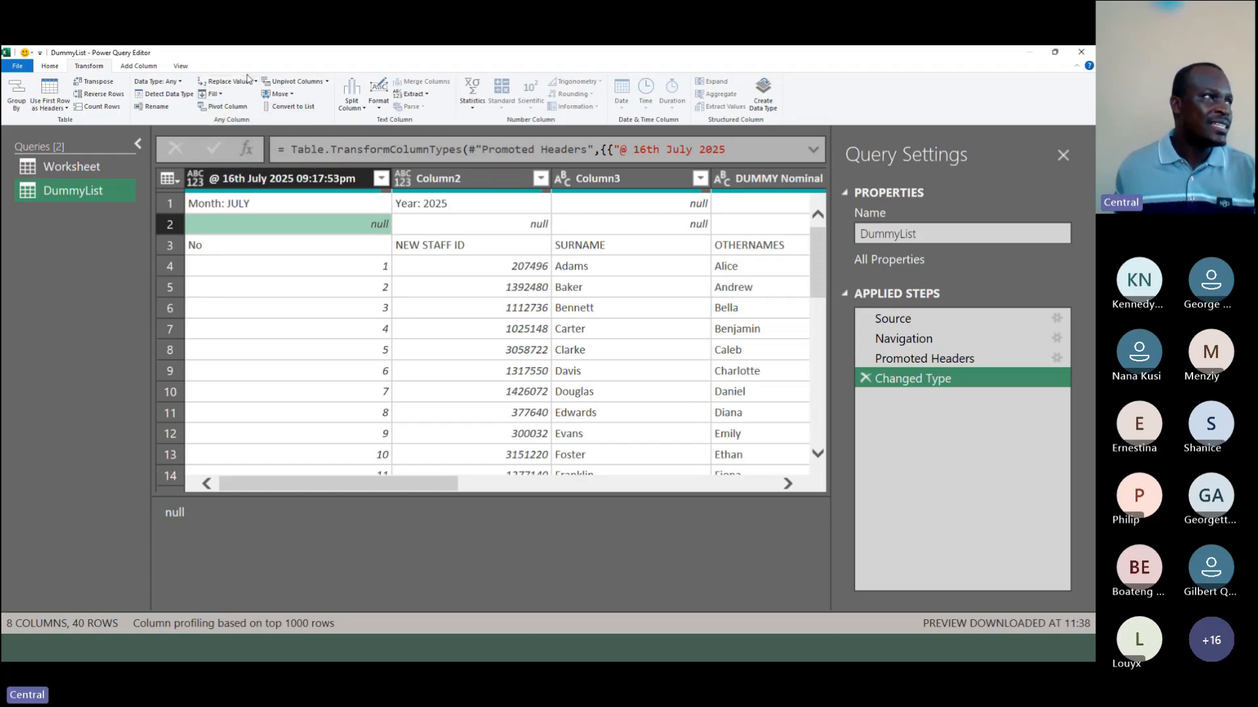
{"action": "left_click", "coordinate": [151, 67]}
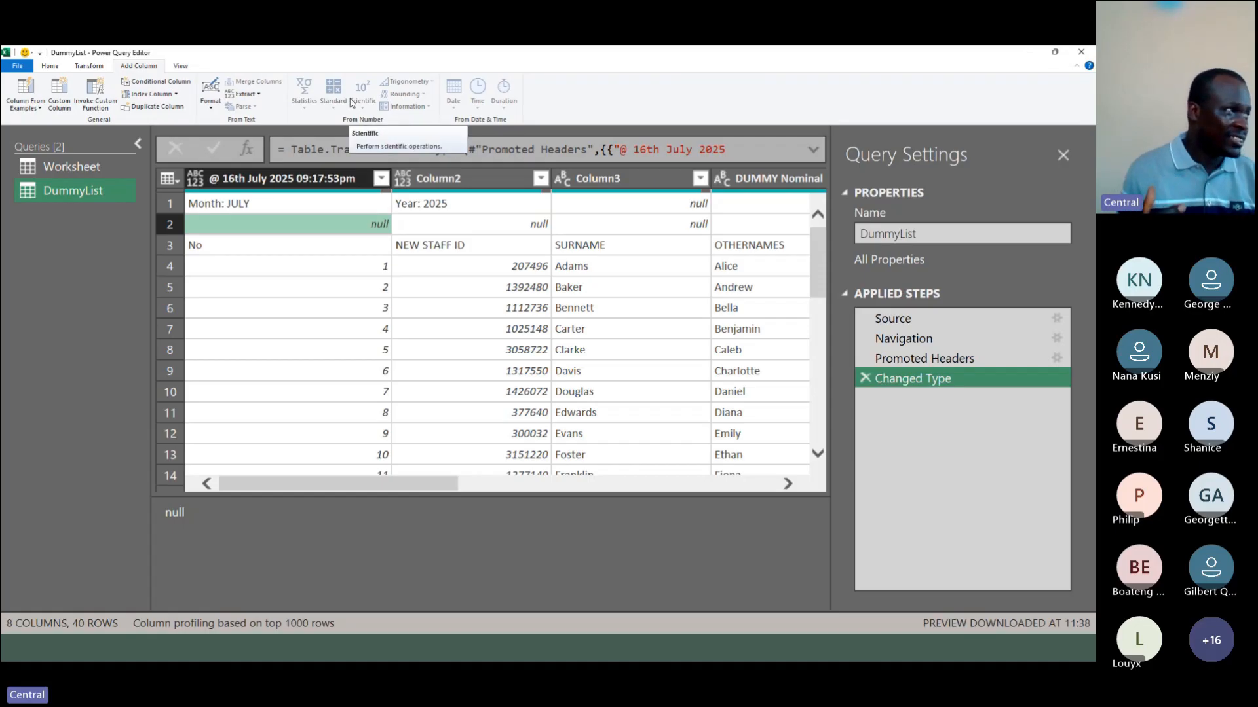
{"action": "left_click", "coordinate": [211, 97]}
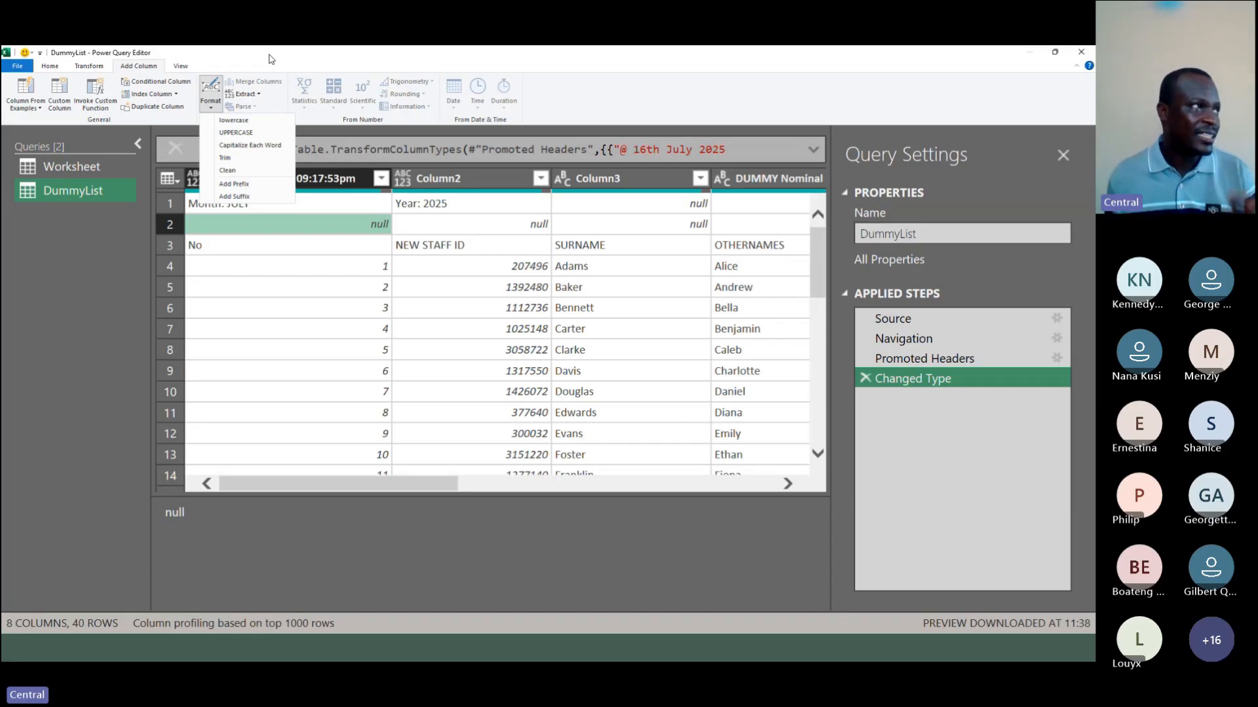
{"action": "left_click", "coordinate": [89, 66]}
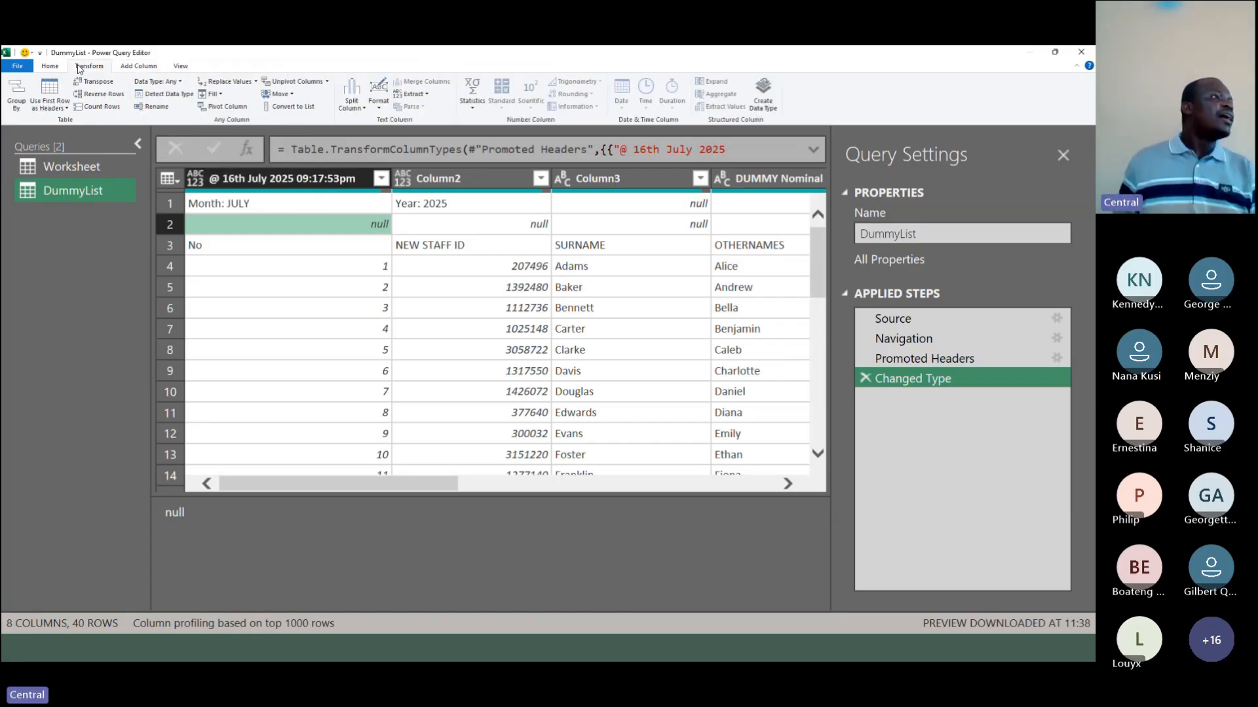
{"action": "left_click", "coordinate": [50, 66]}
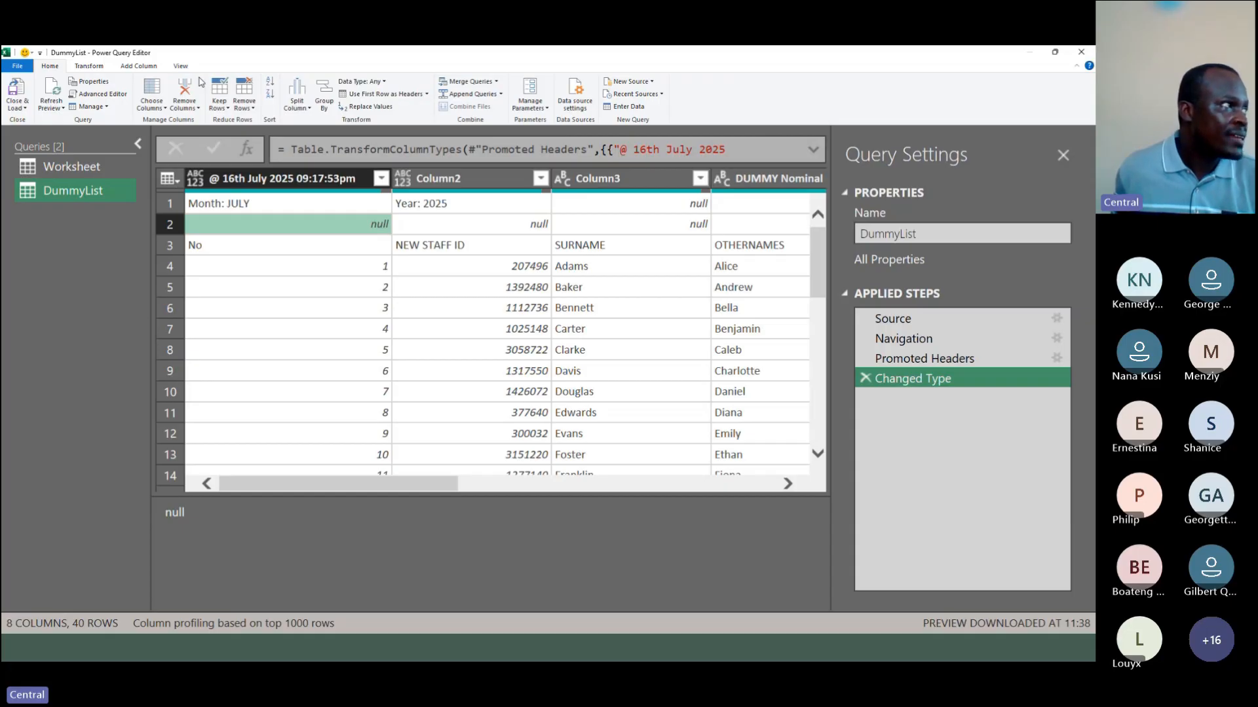
{"action": "left_click", "coordinate": [180, 67]}
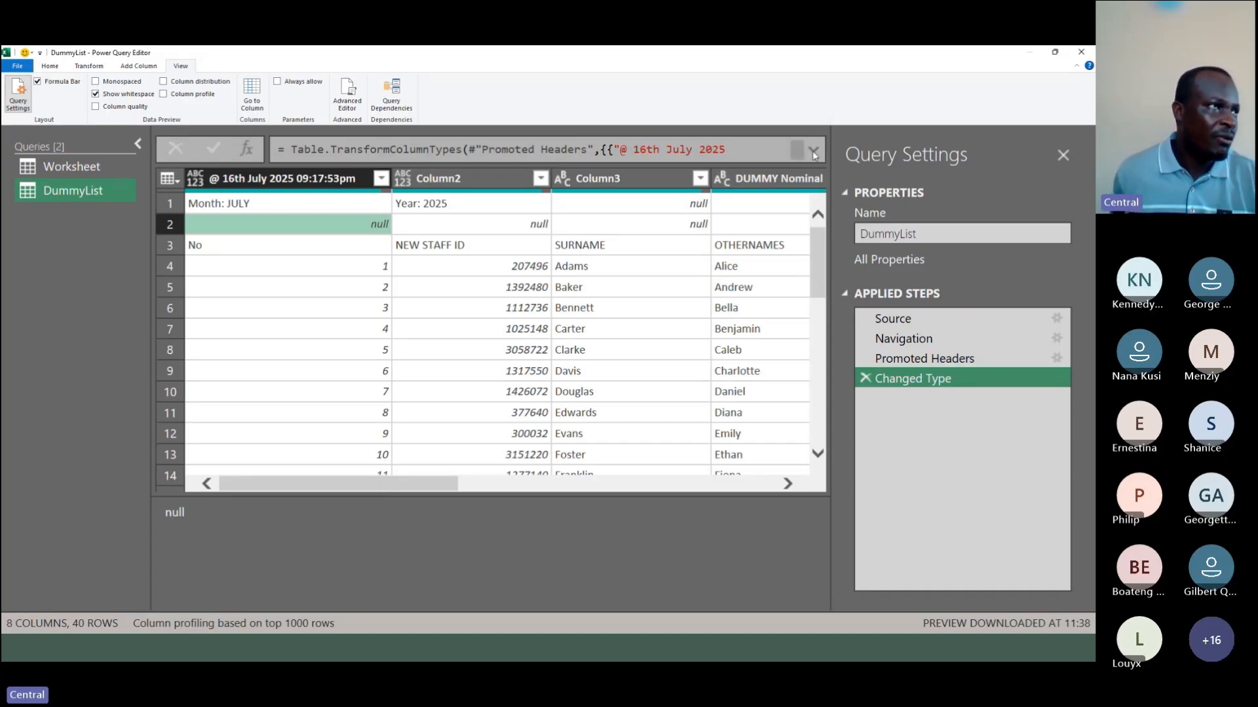
{"action": "left_click", "coordinate": [813, 151]}
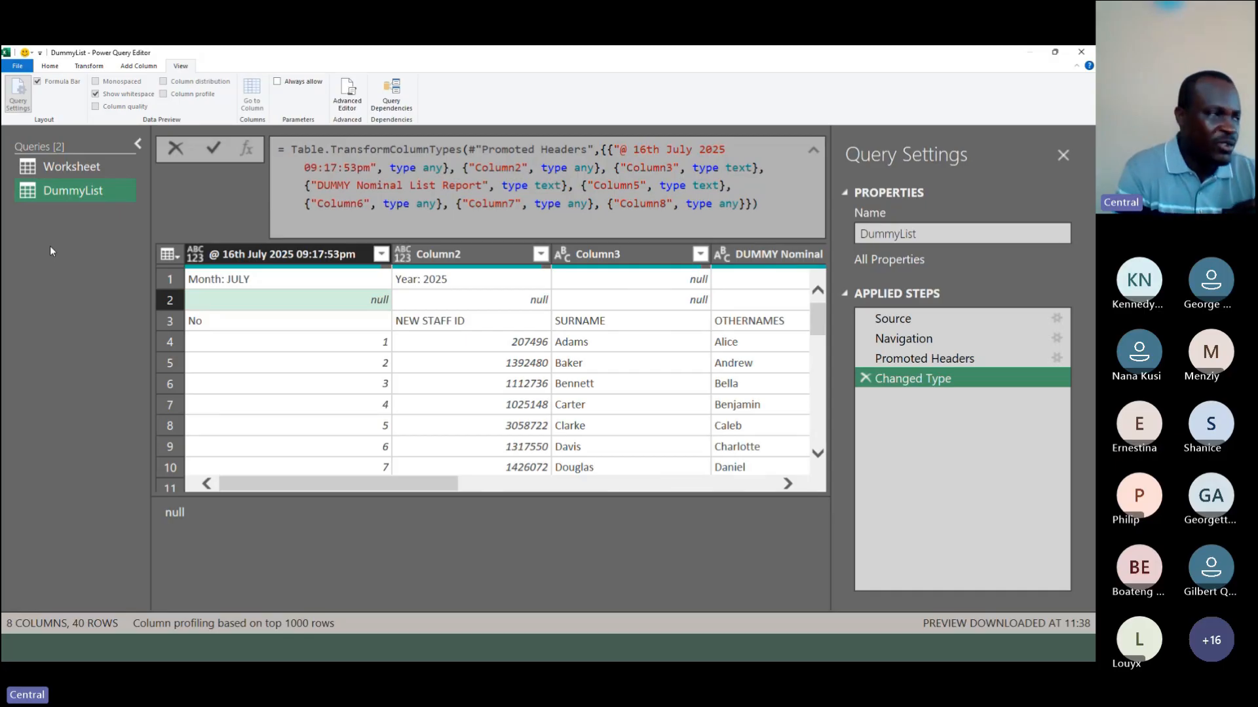
Step: Review the Worksheet and DummyList queries, stepping through each applied step of the DummyList query
{"action": "left_click", "coordinate": [79, 168]}
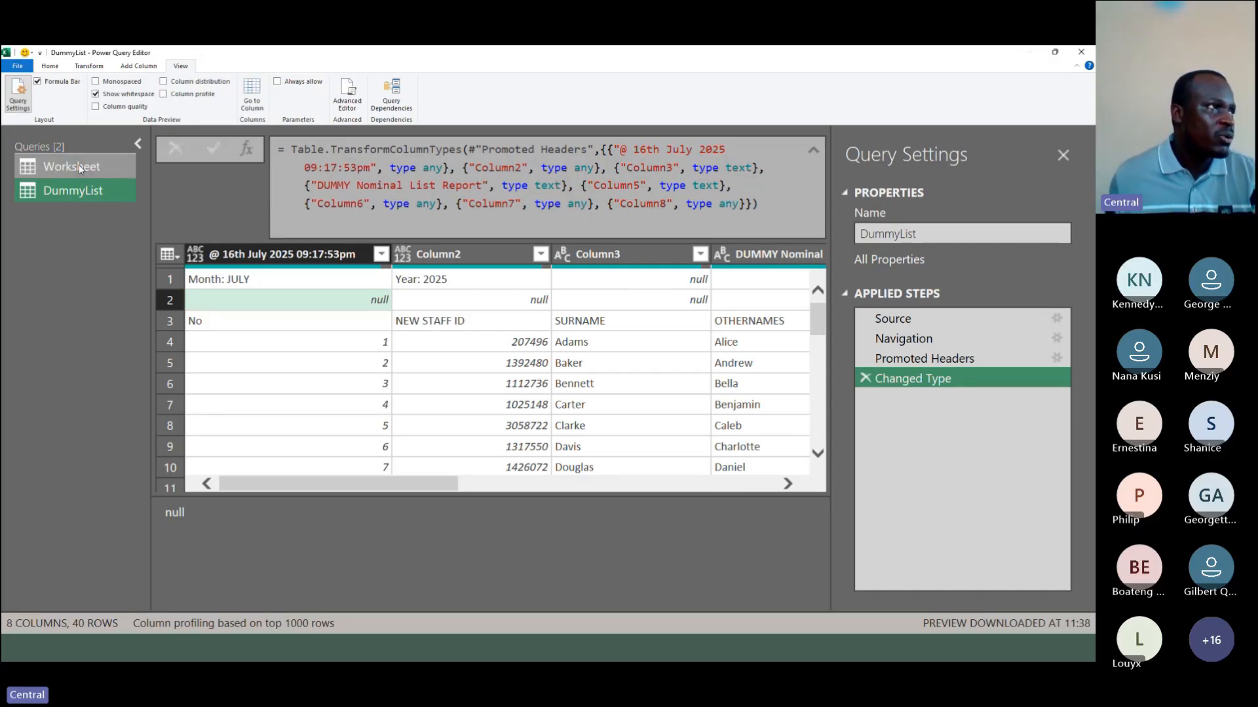
{"action": "left_click", "coordinate": [78, 168]}
{"action": "left_click", "coordinate": [80, 191]}
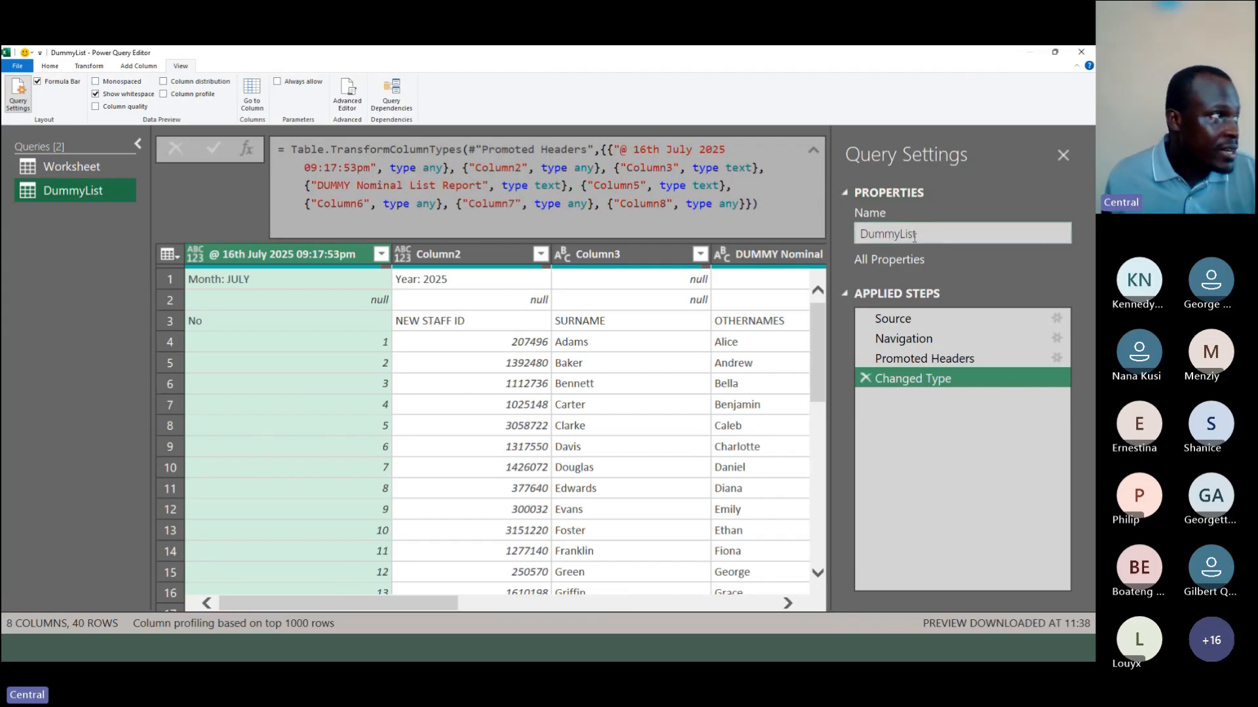
{"action": "left_click", "coordinate": [906, 324]}
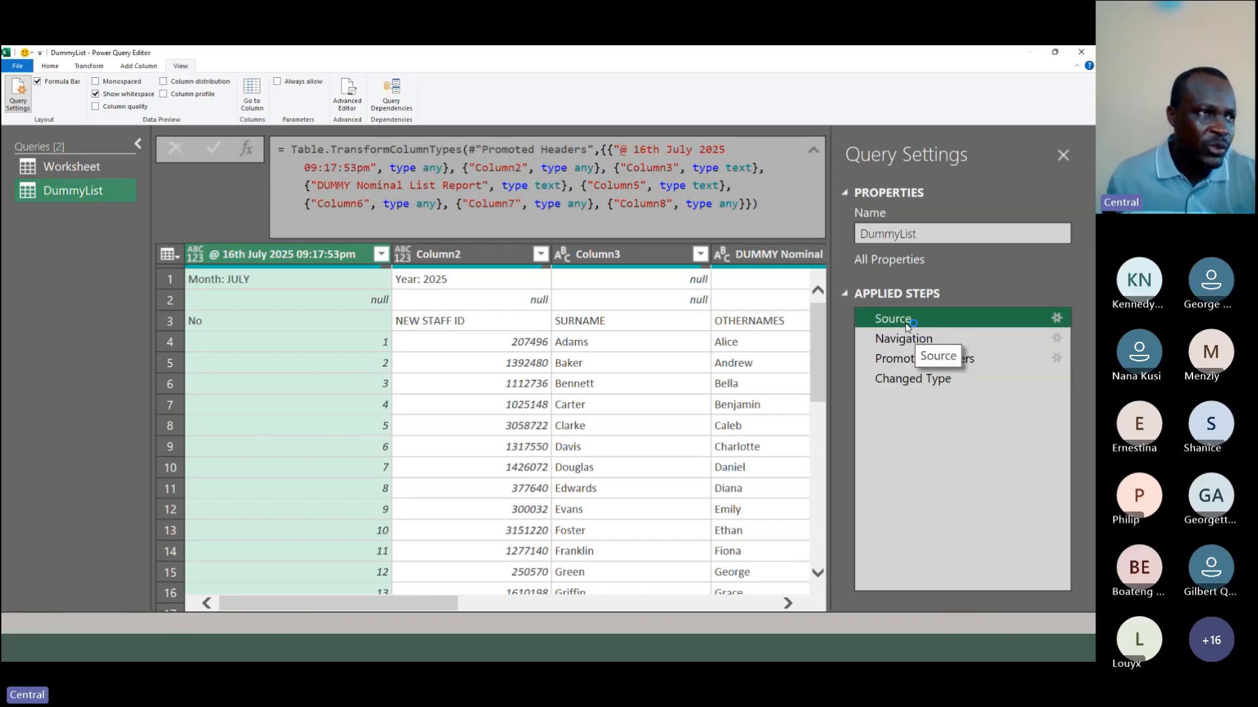
{"action": "left_click", "coordinate": [892, 338]}
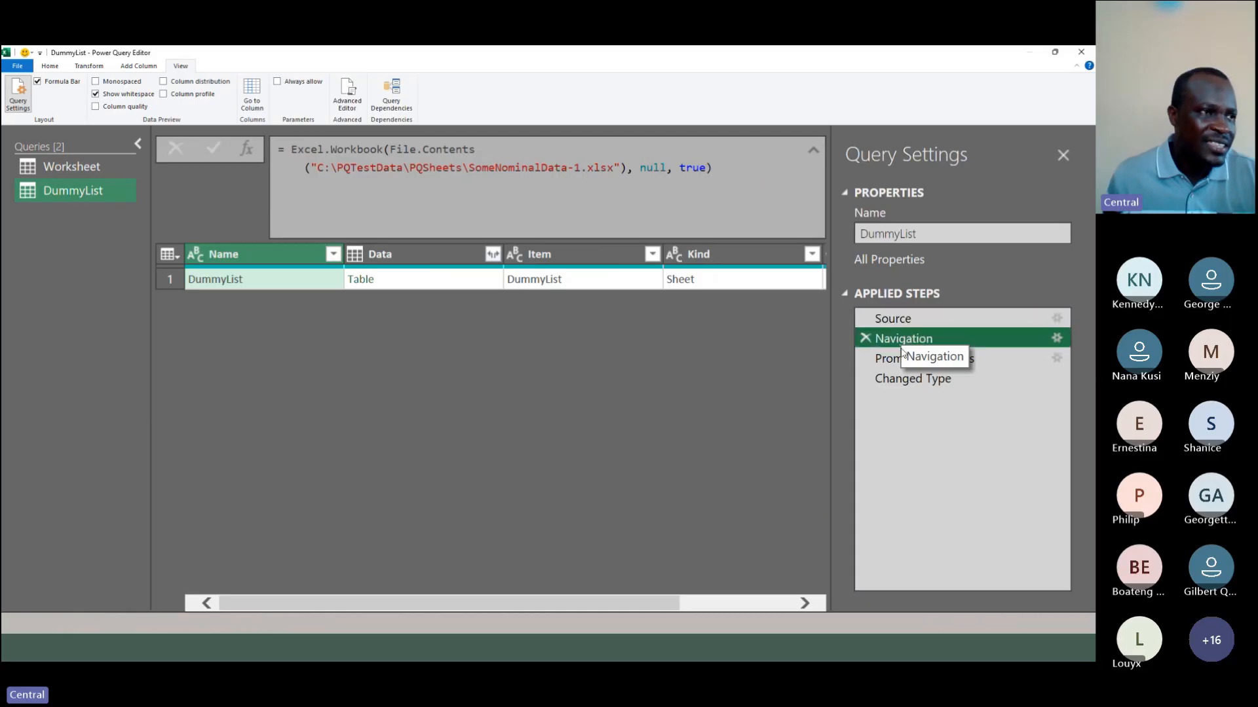
{"action": "left_click", "coordinate": [907, 360]}
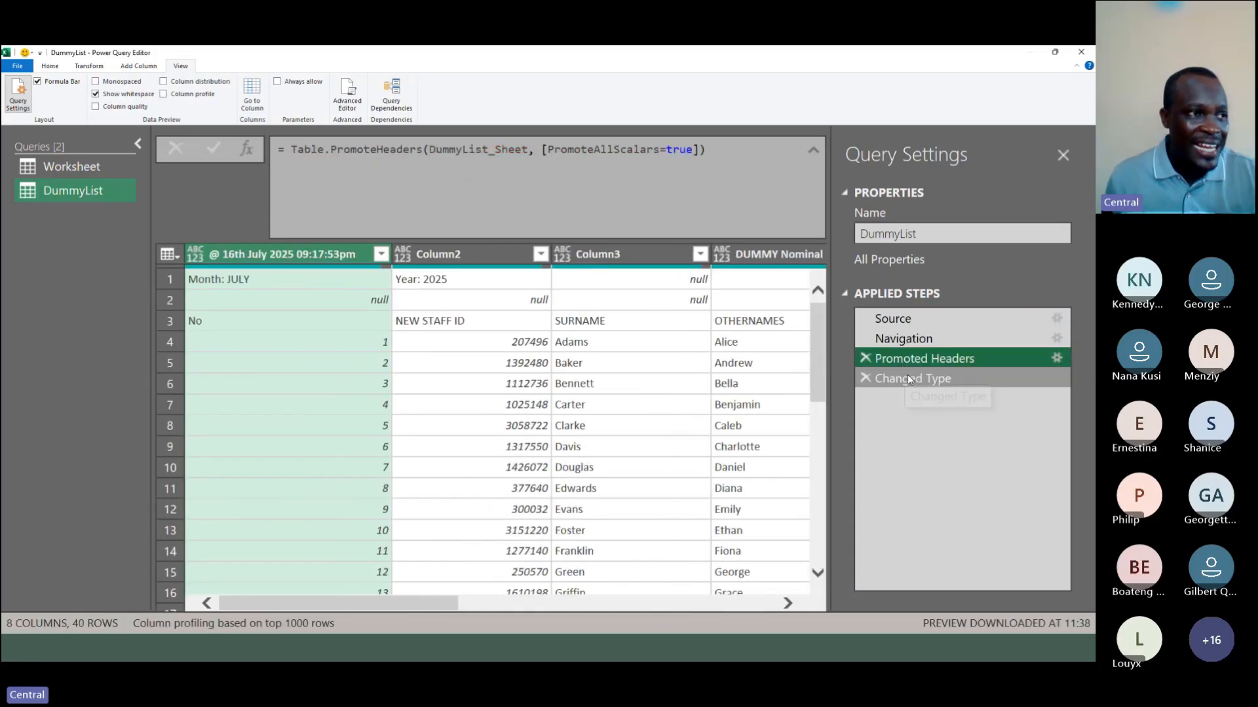
{"action": "left_click", "coordinate": [907, 377]}
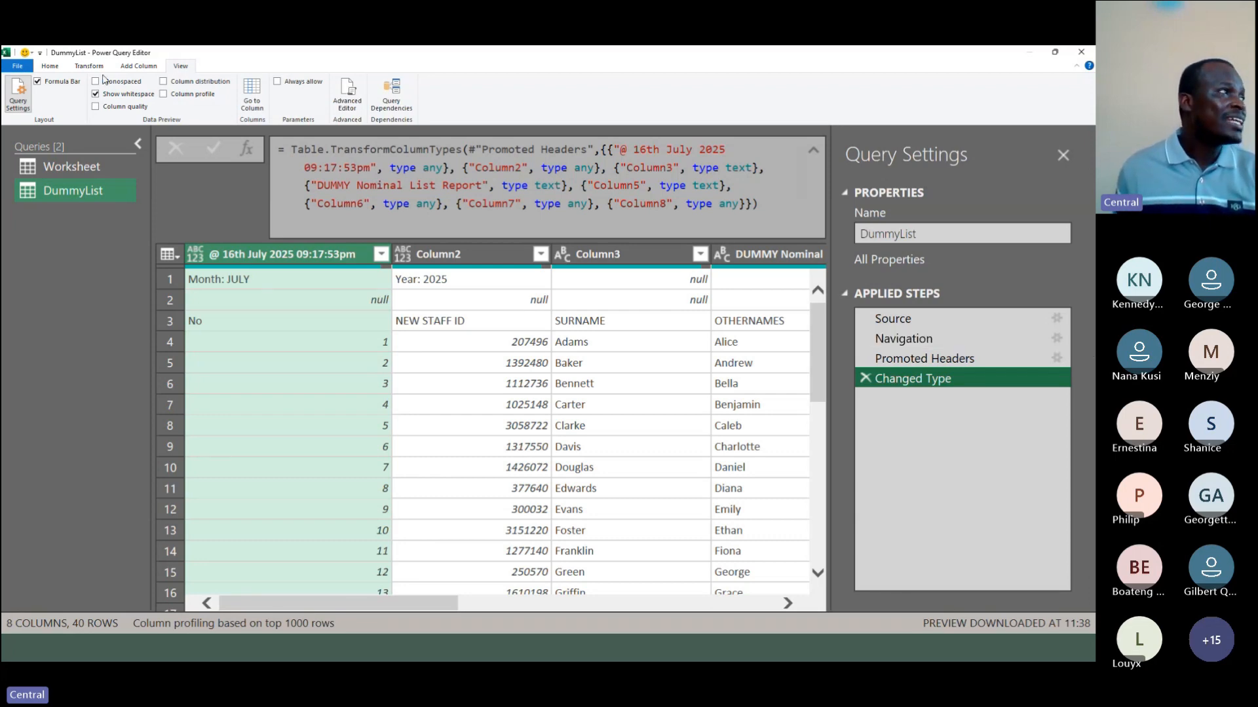
Step: Close and load the DummyList query as a table into the existing worksheet at cell $A$1
{"action": "left_click", "coordinate": [50, 65]}
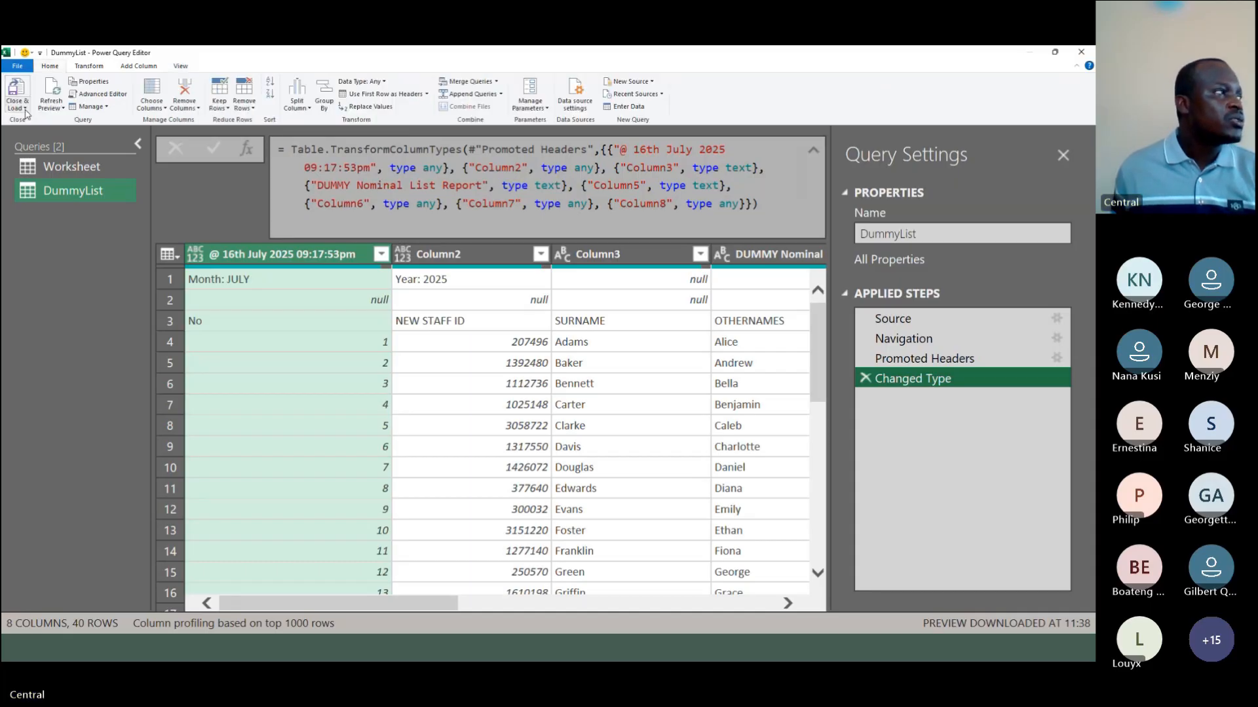
{"action": "left_click", "coordinate": [25, 109]}
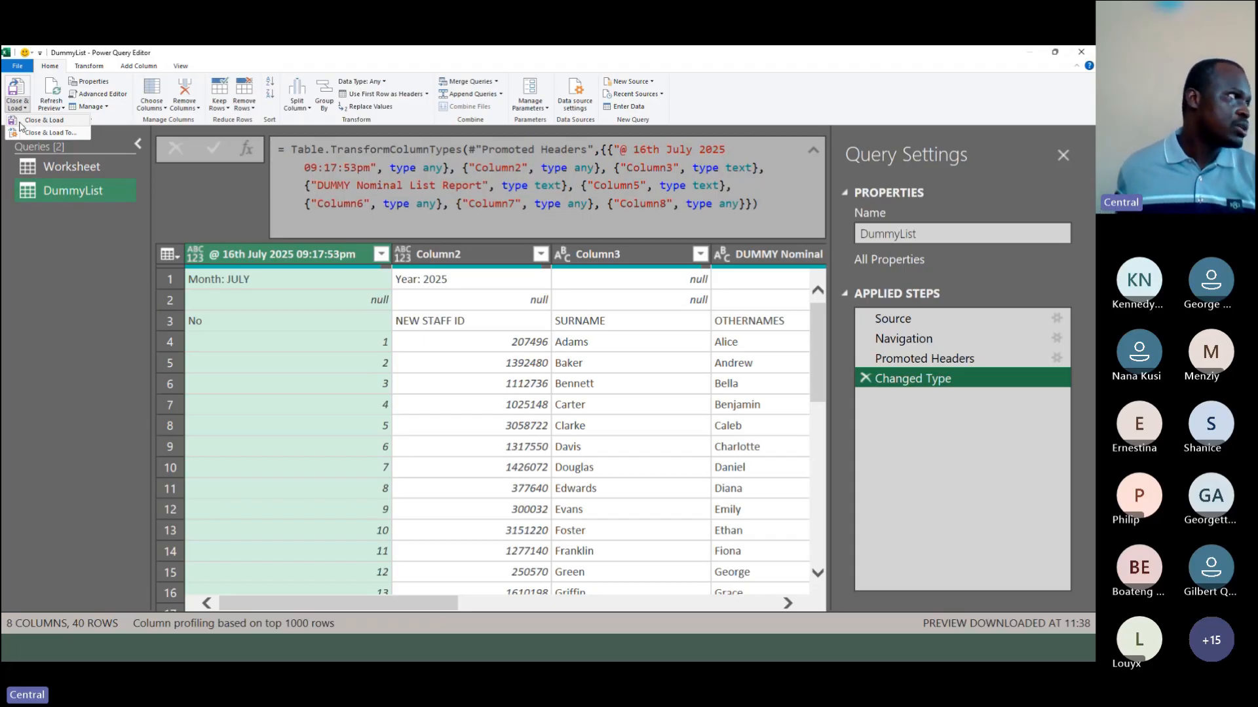
{"action": "left_click", "coordinate": [21, 121]}
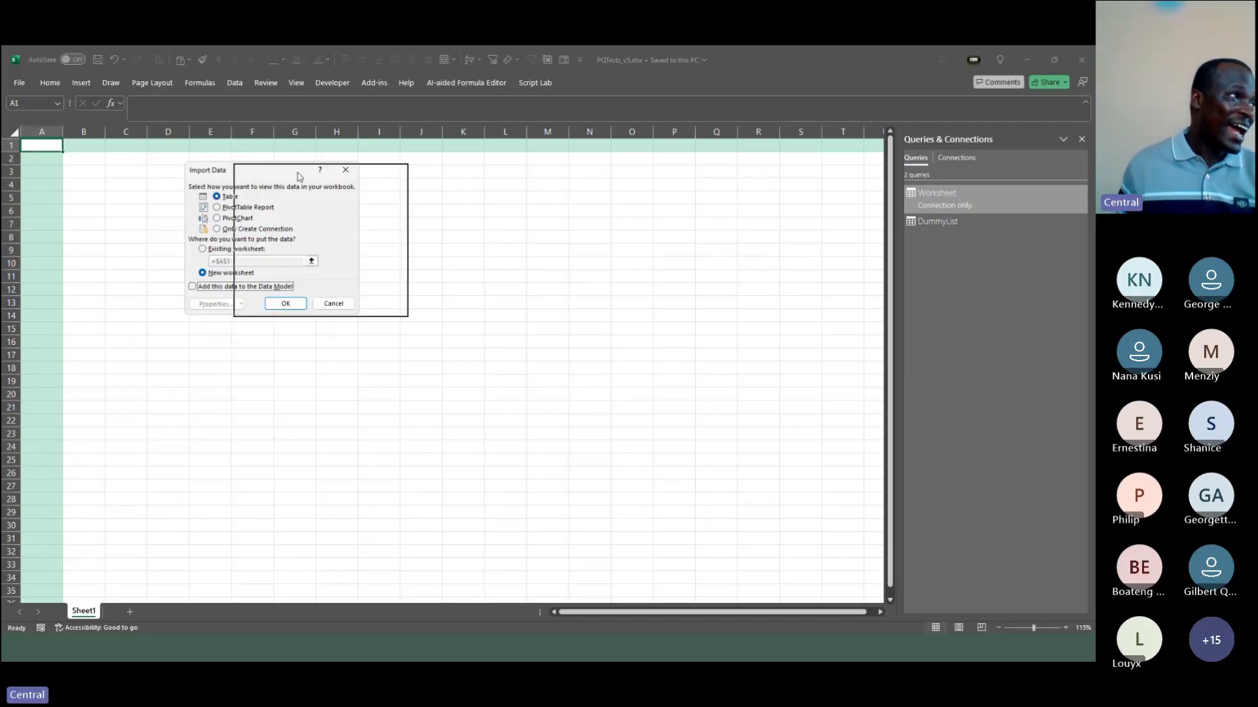
{"action": "left_click_drag", "start_coordinate": [249, 174], "coordinate": [362, 183]}
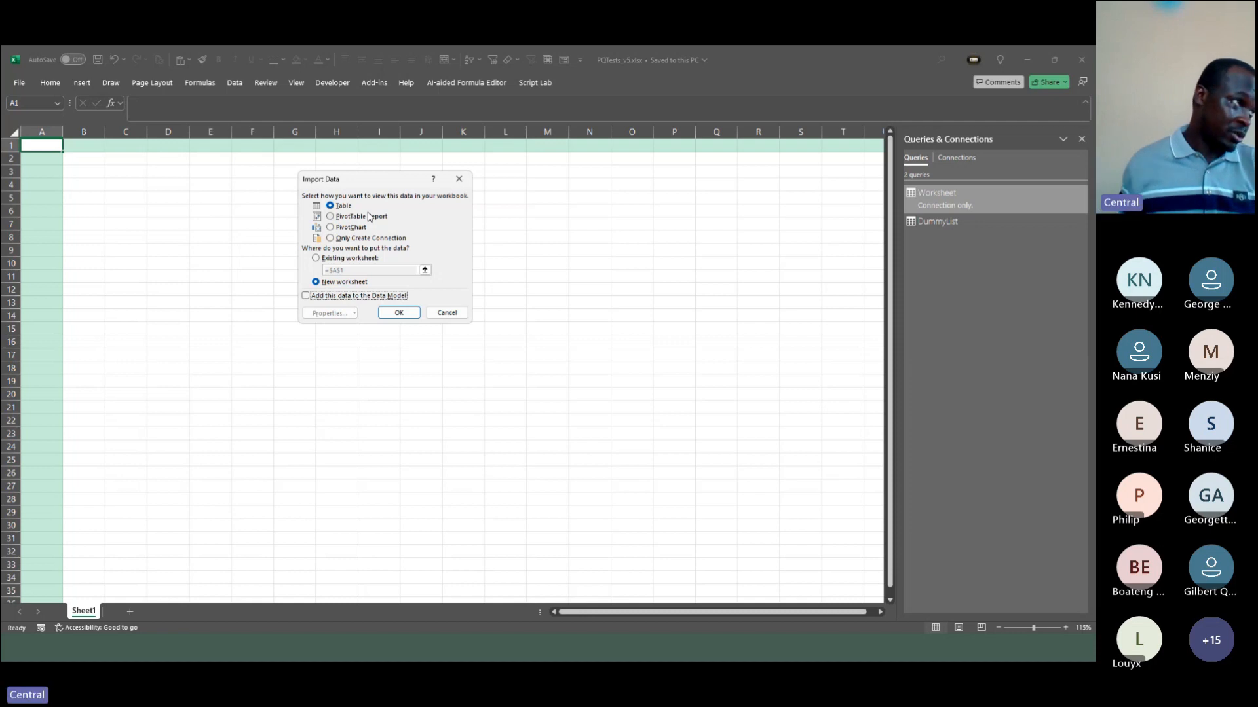
{"action": "left_click", "coordinate": [361, 239]}
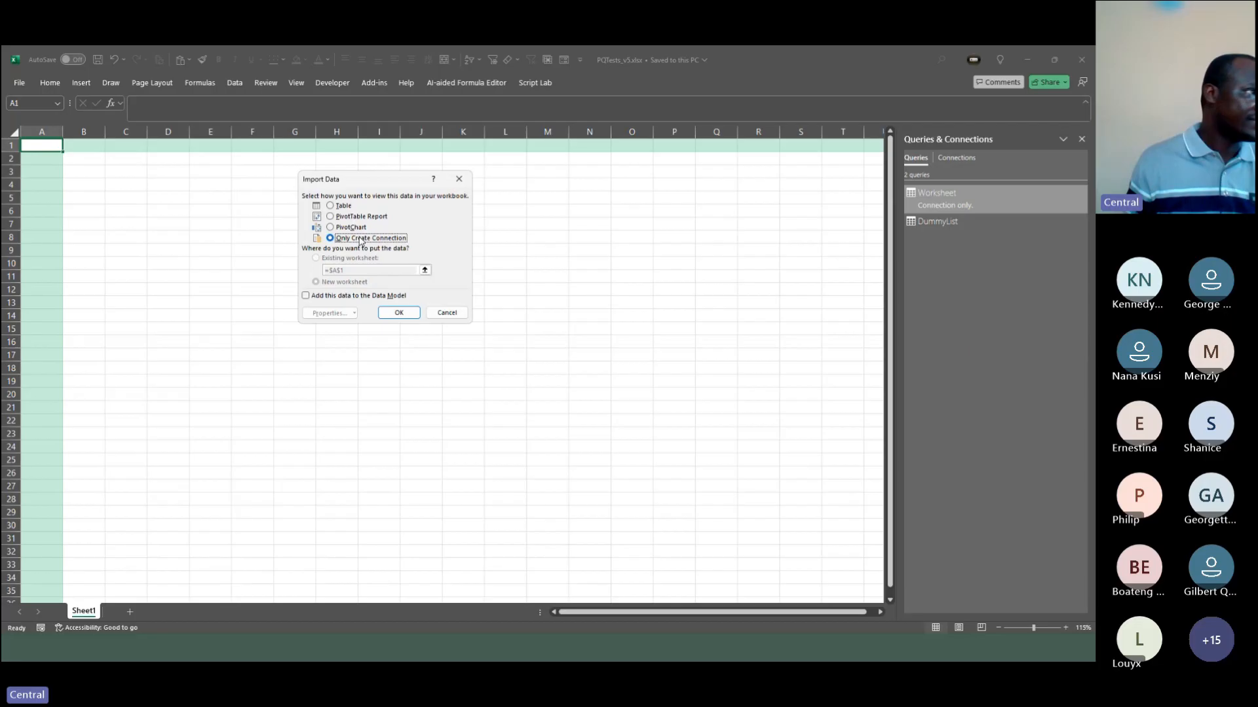
{"action": "left_click", "coordinate": [343, 206]}
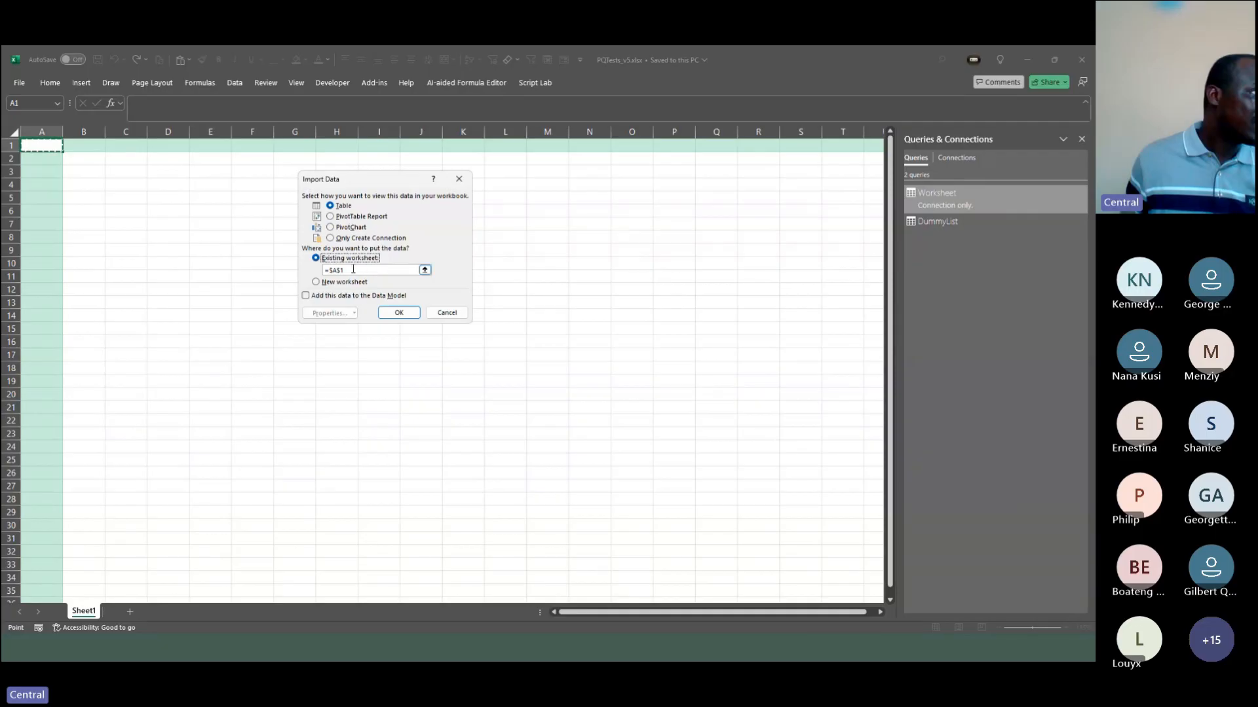
{"action": "left_click", "coordinate": [397, 313]}
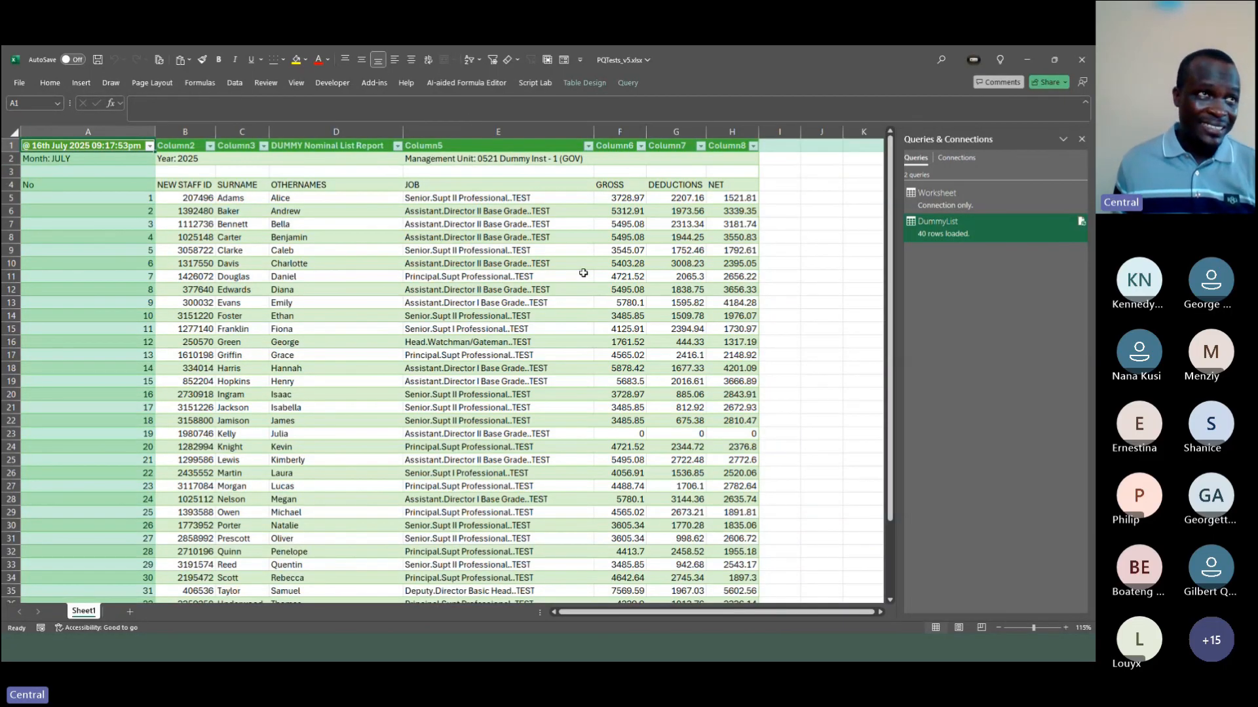
{"action": "left_click", "coordinate": [1028, 60]}
{"action": "key", "text": "Right"}
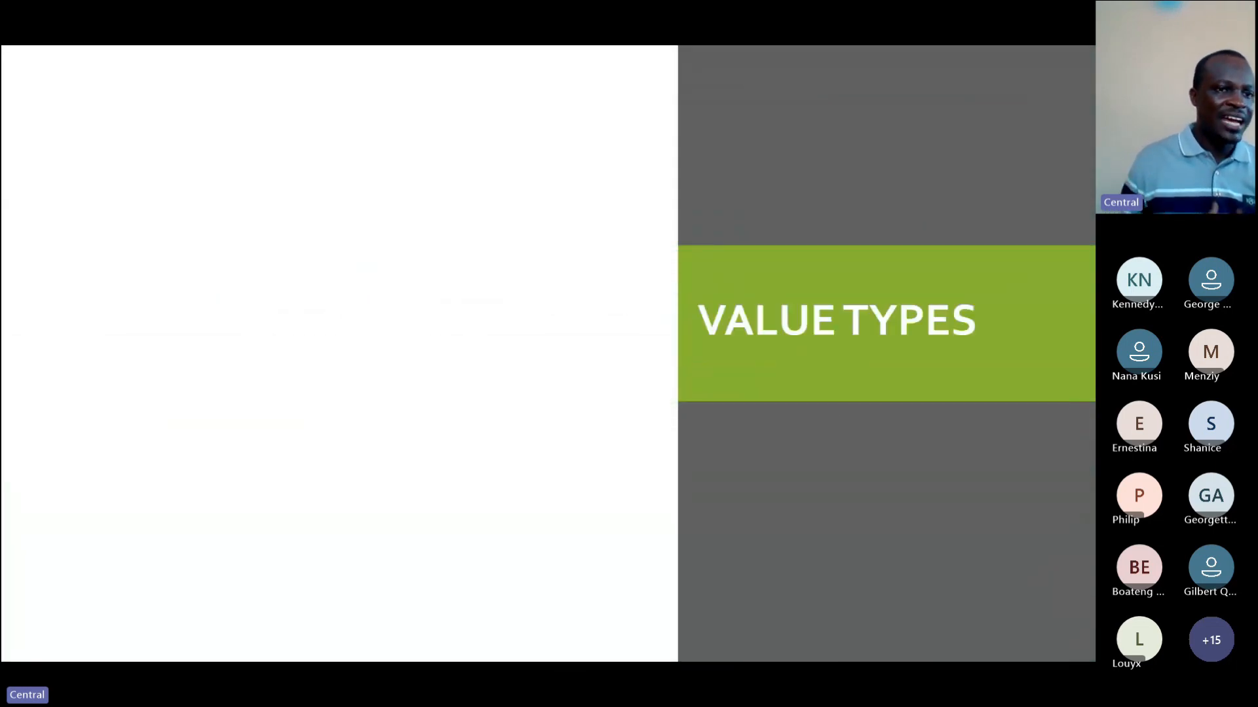
{"action": "key", "text": "Right"}
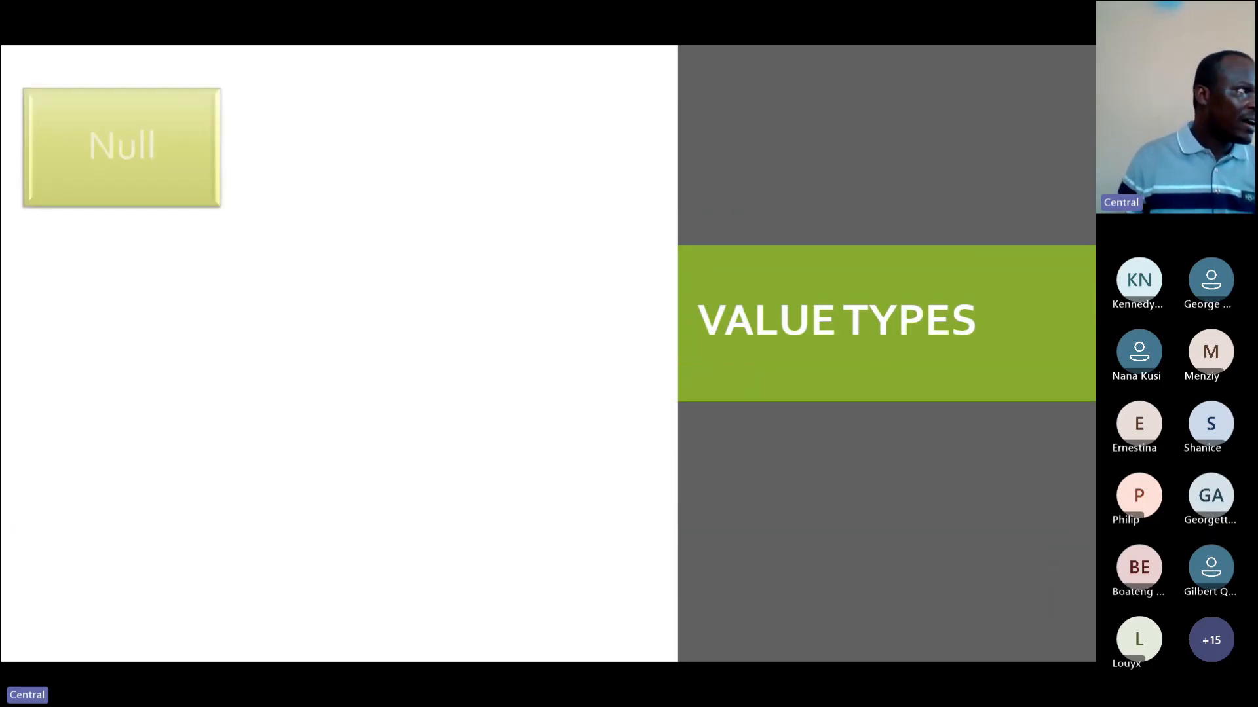
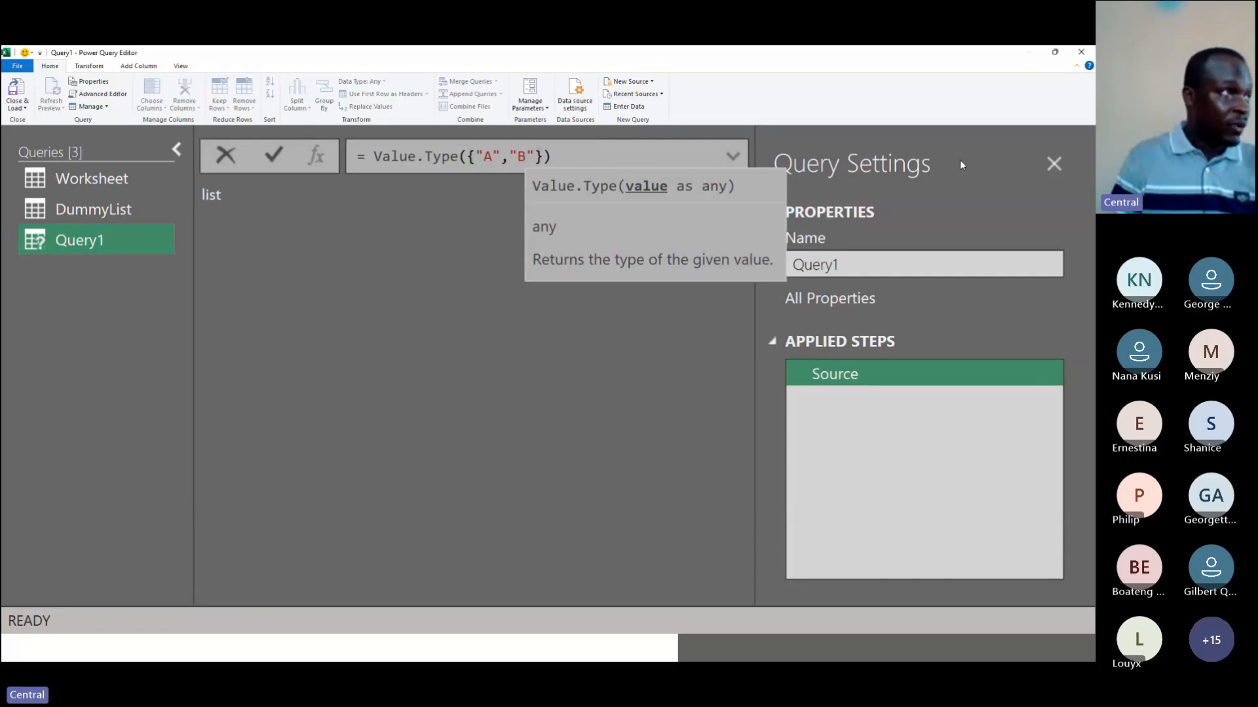
Step: Edit the Value.Type argument so the list reads {"A","B",1}
{"action": "key", "text": "BackSpace"}
{"action": "key", "text": "BackSpace"}
{"action": "type", "text": "\"B\",\""}
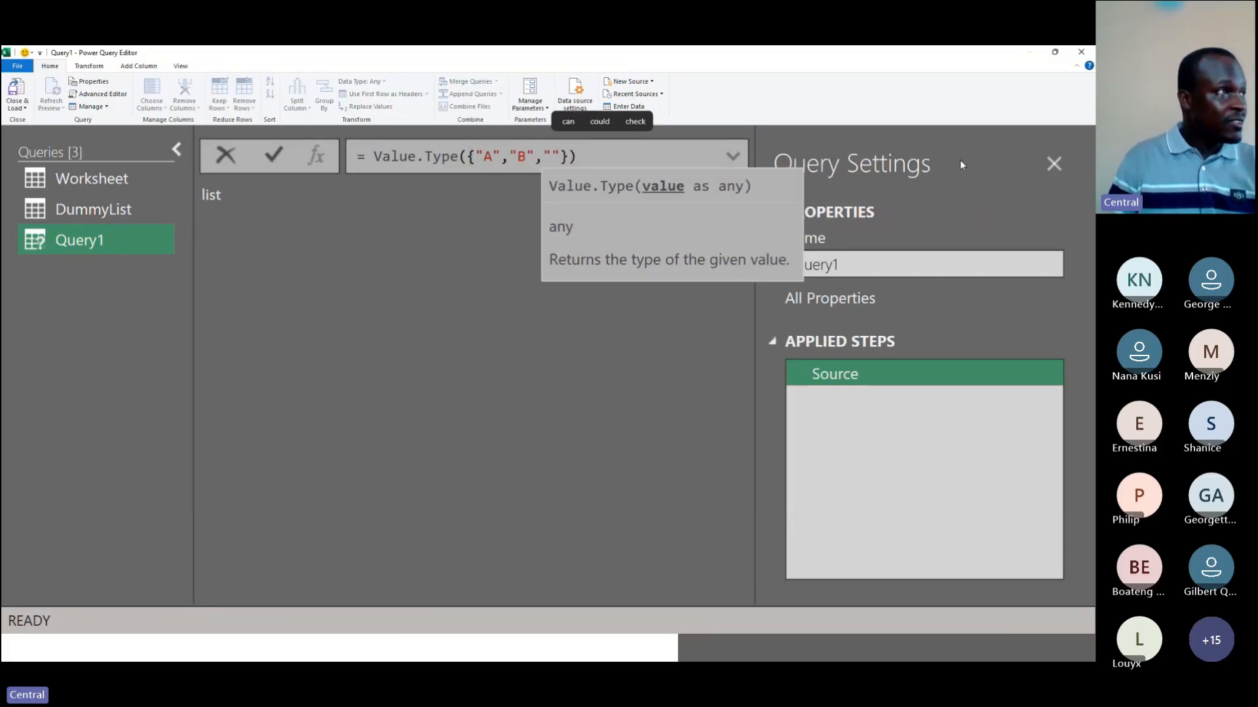
{"action": "key", "text": "BackSpace"}
{"action": "key", "text": "BackSpace"}
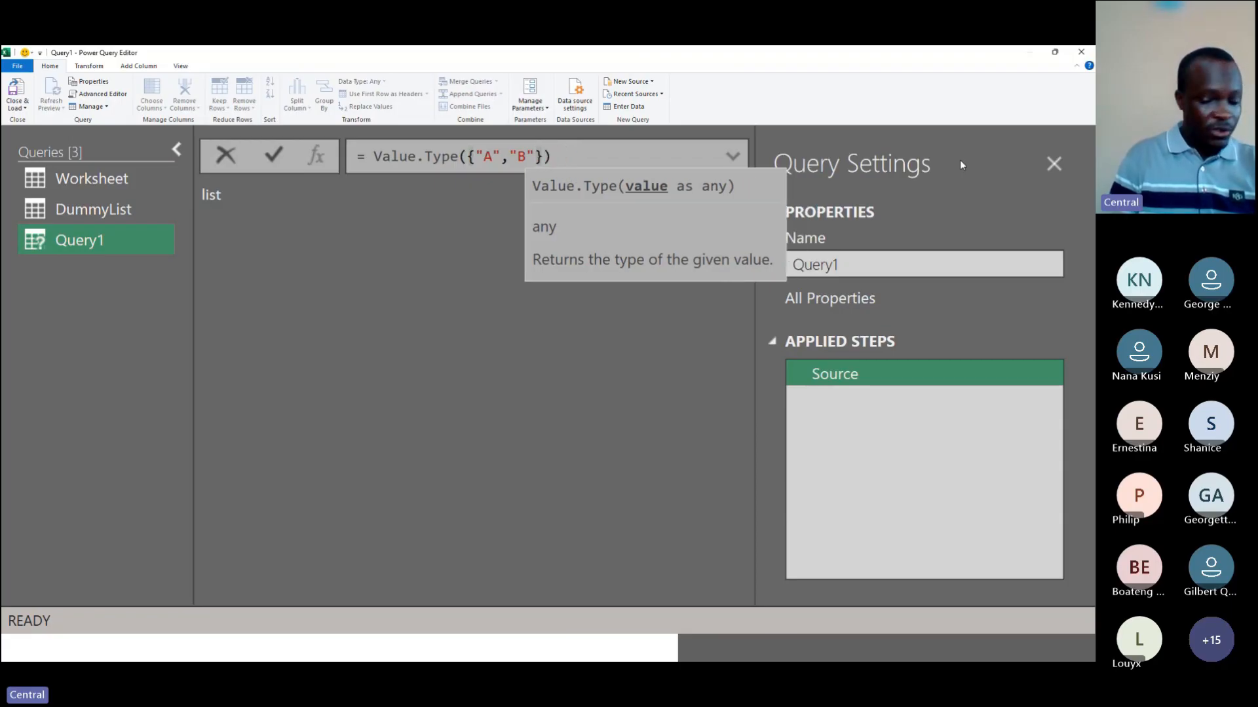
{"action": "type", "text": ","}
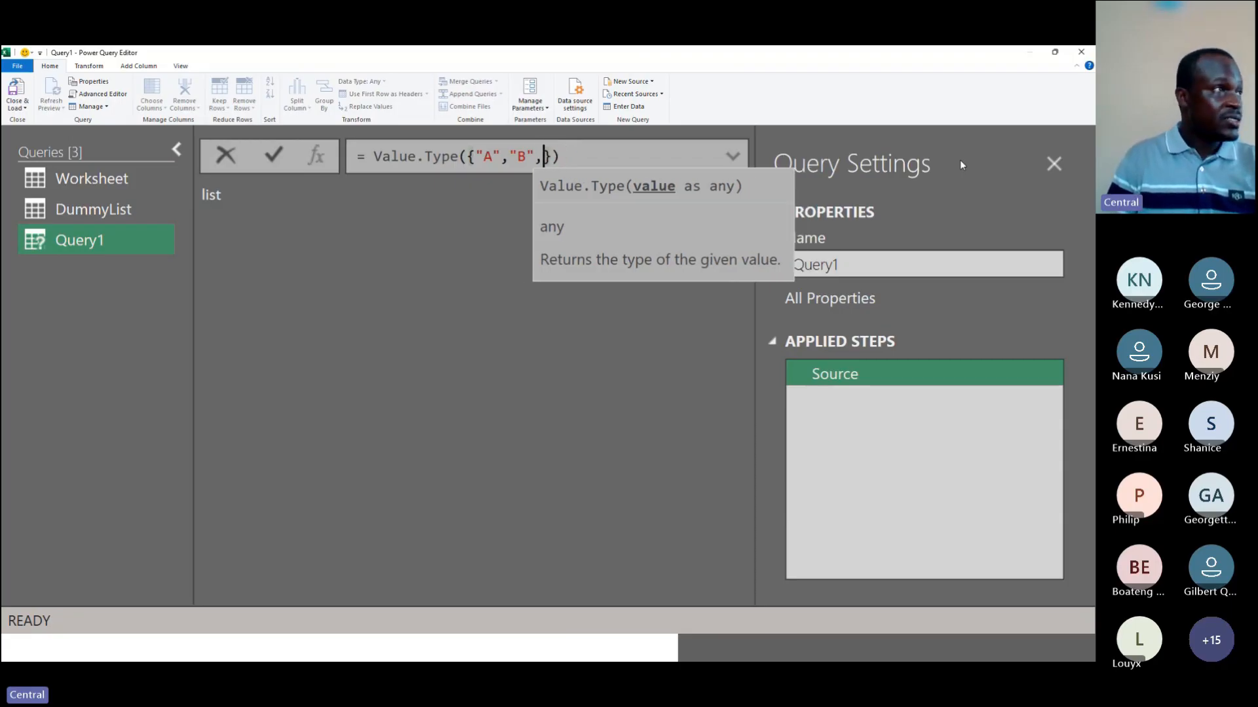
{"action": "type", "text": "1"}
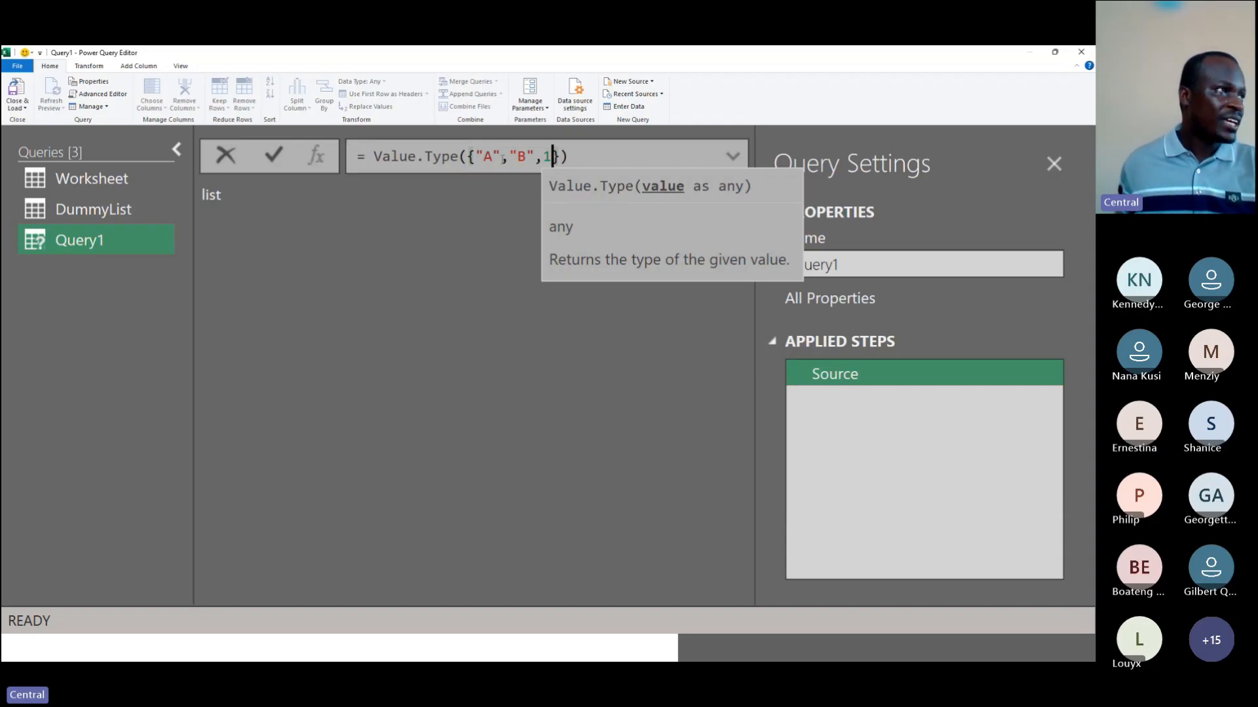
Step: Remove the Value.Type wrapper so the formula is just the list {"A","B",1}, and commit it
{"action": "left_click", "coordinate": [277, 157]}
{"action": "left_click", "coordinate": [536, 157]}
{"action": "key", "text": "End"}
{"action": "key", "text": "BackSpace"}
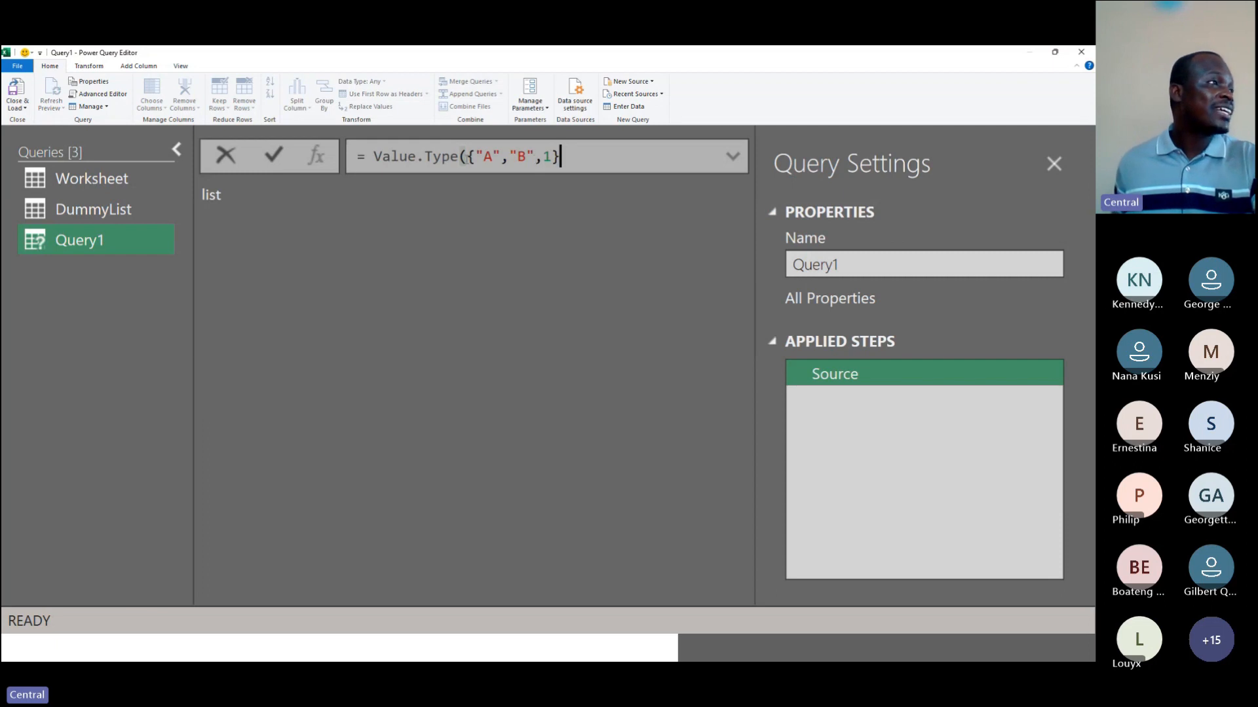
{"action": "left_click_drag", "start_coordinate": [466, 156], "coordinate": [373, 157]}
{"action": "key", "text": "BackSpace"}
{"action": "left_click", "coordinate": [279, 159]}
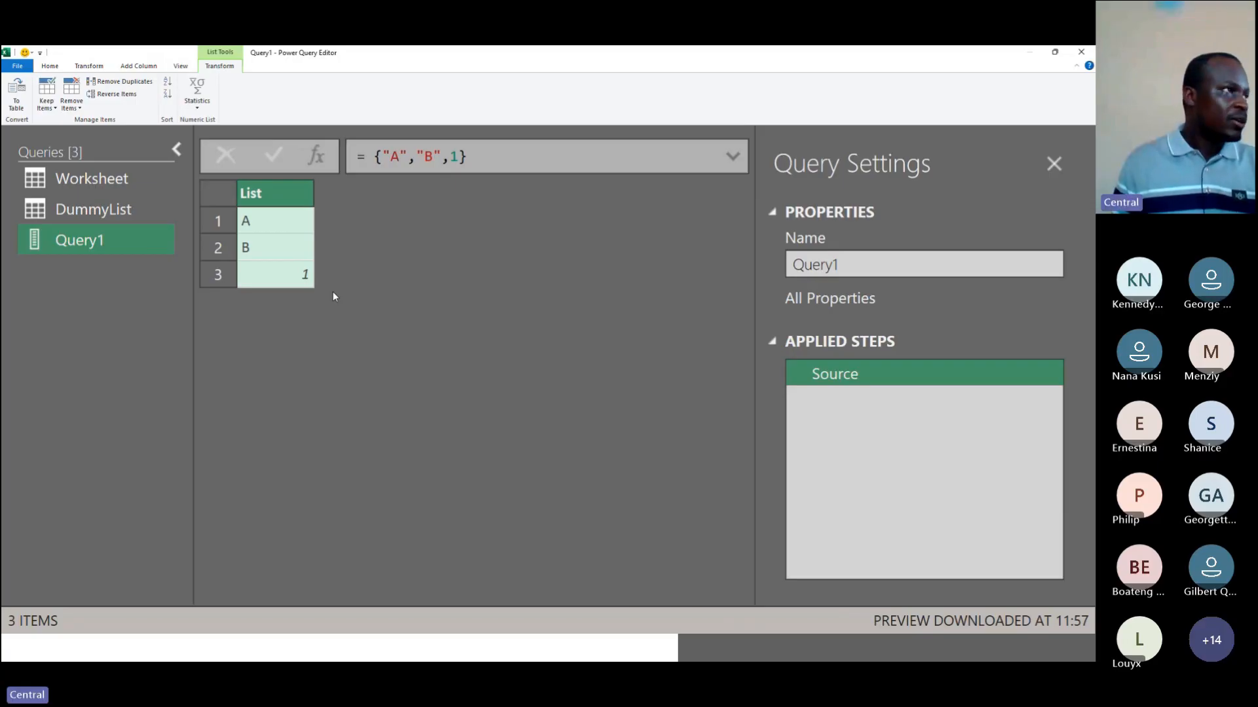
Step: Append the number 0 to the list formula, making it {"A","B",1,0}, and commit it
{"action": "left_click", "coordinate": [461, 159]}
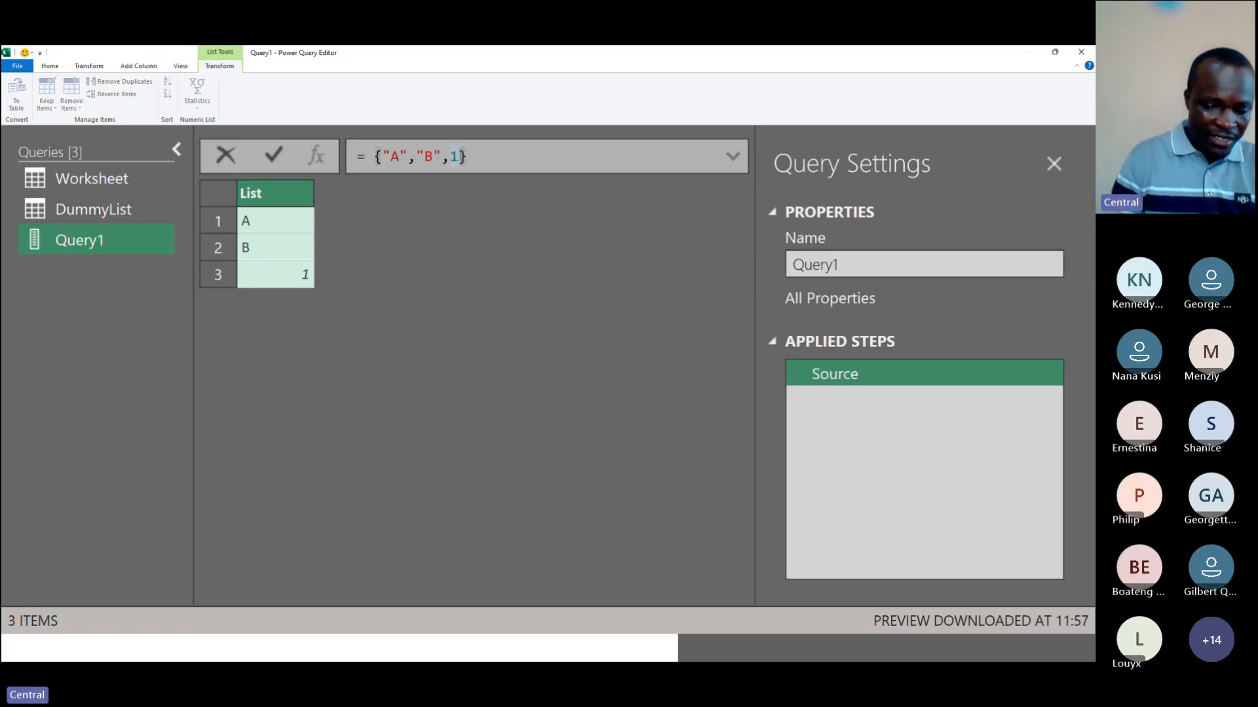
{"action": "type", "text": ",0"}
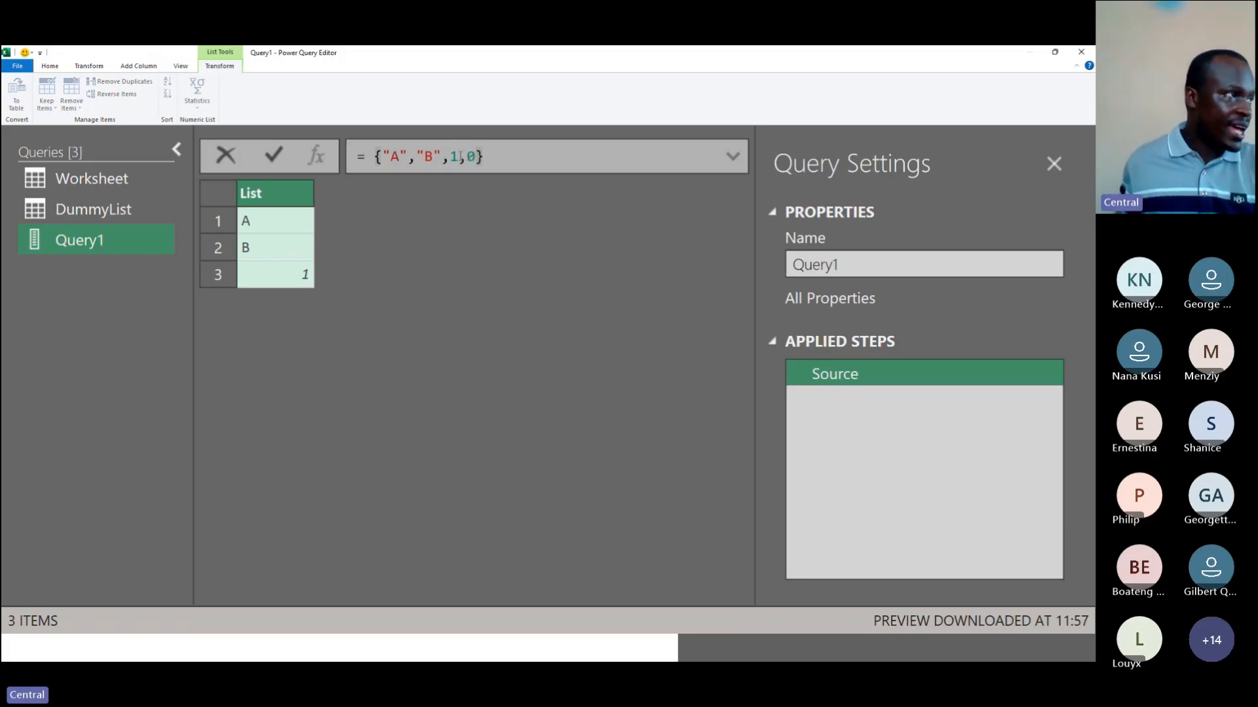
{"action": "left_click", "coordinate": [281, 155]}
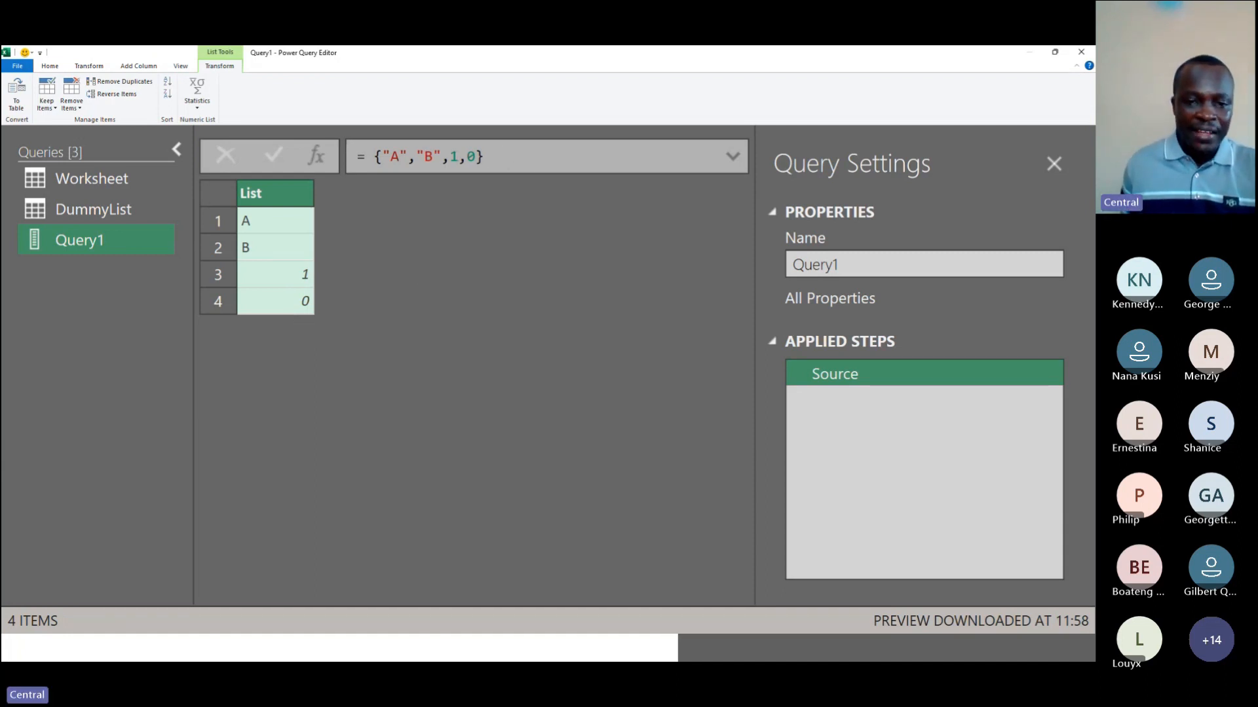
{"action": "key", "text": "alt+Tab"}
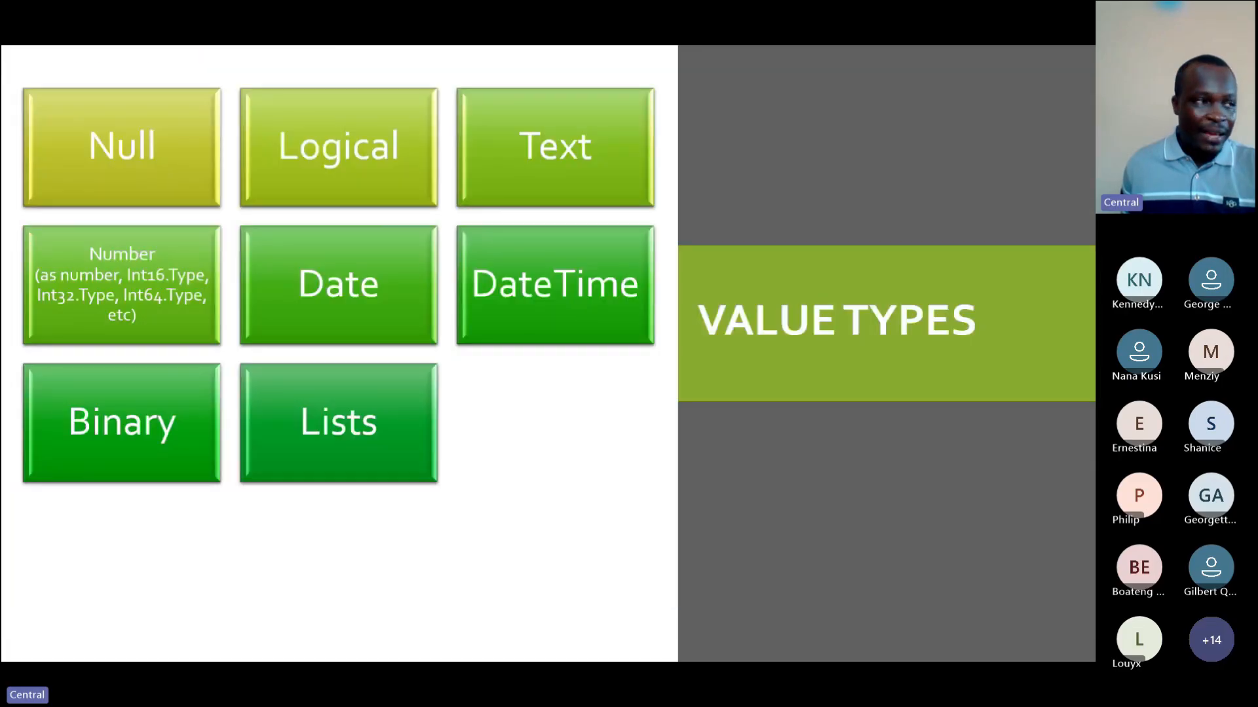
{"action": "key", "text": "Right"}
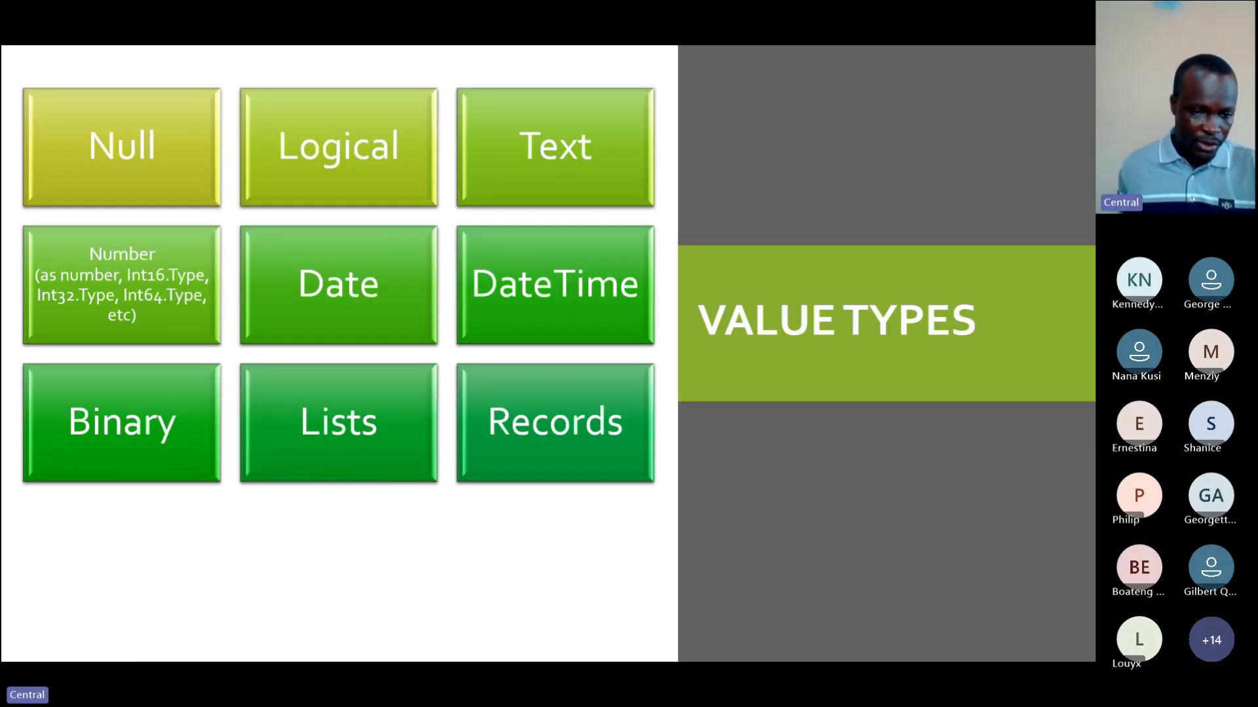
{"action": "key", "text": "alt+Tab"}
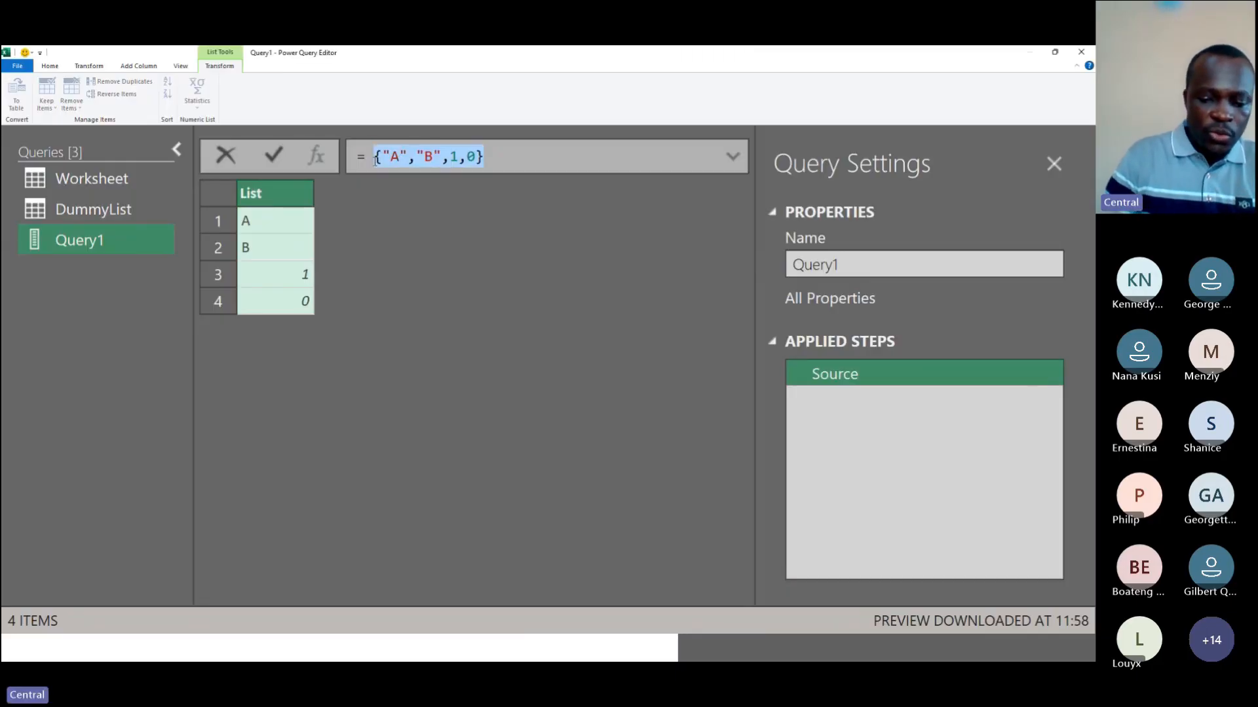
Step: Replace the list formula with a record containing a name field set to a person's first name, and commit it
{"action": "type", "text": "["}
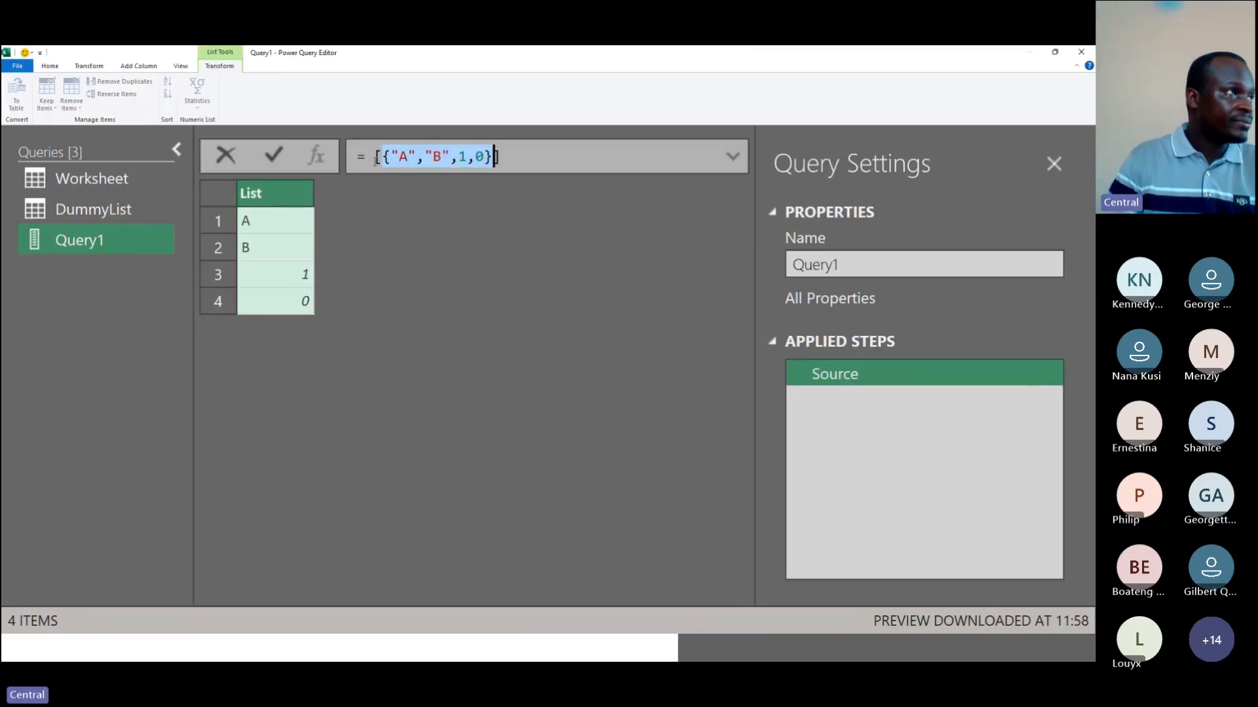
{"action": "left_click", "coordinate": [410, 158], "text": "shift"}
{"action": "key", "text": "shift+Left"}
{"action": "key", "text": "shift+Left"}
{"action": "key", "text": "shift+Left"}
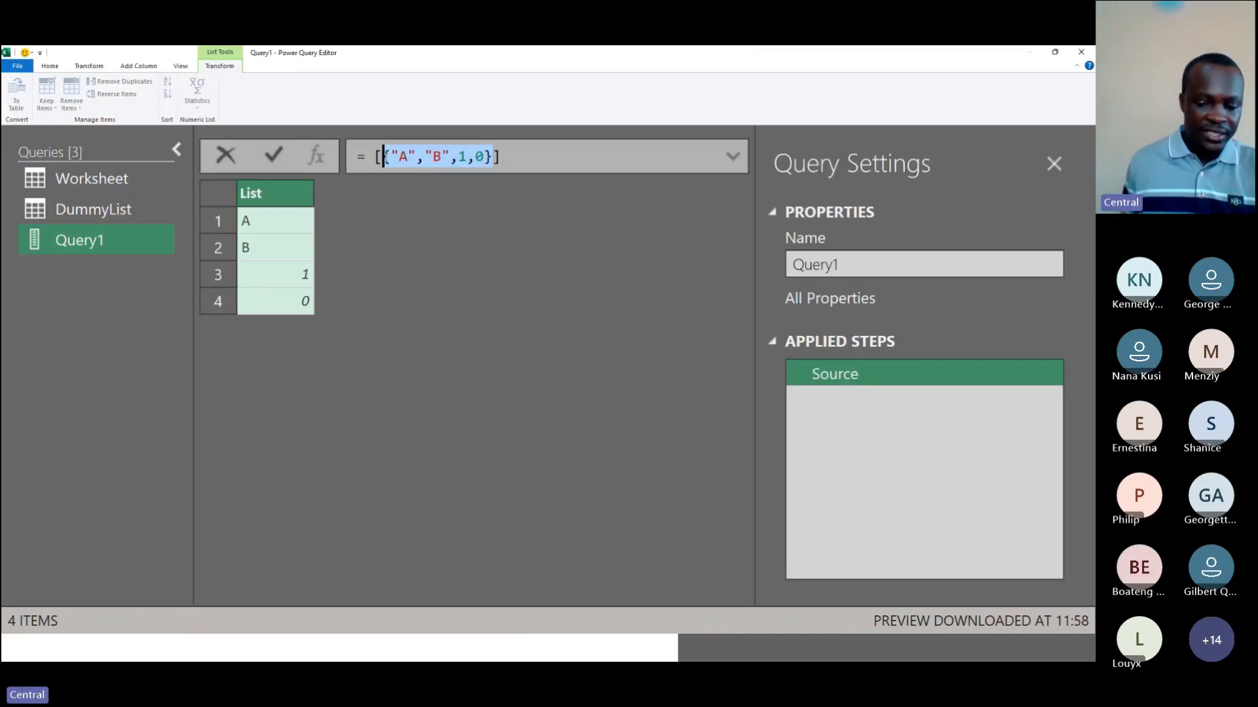
{"action": "key", "text": "Delete"}
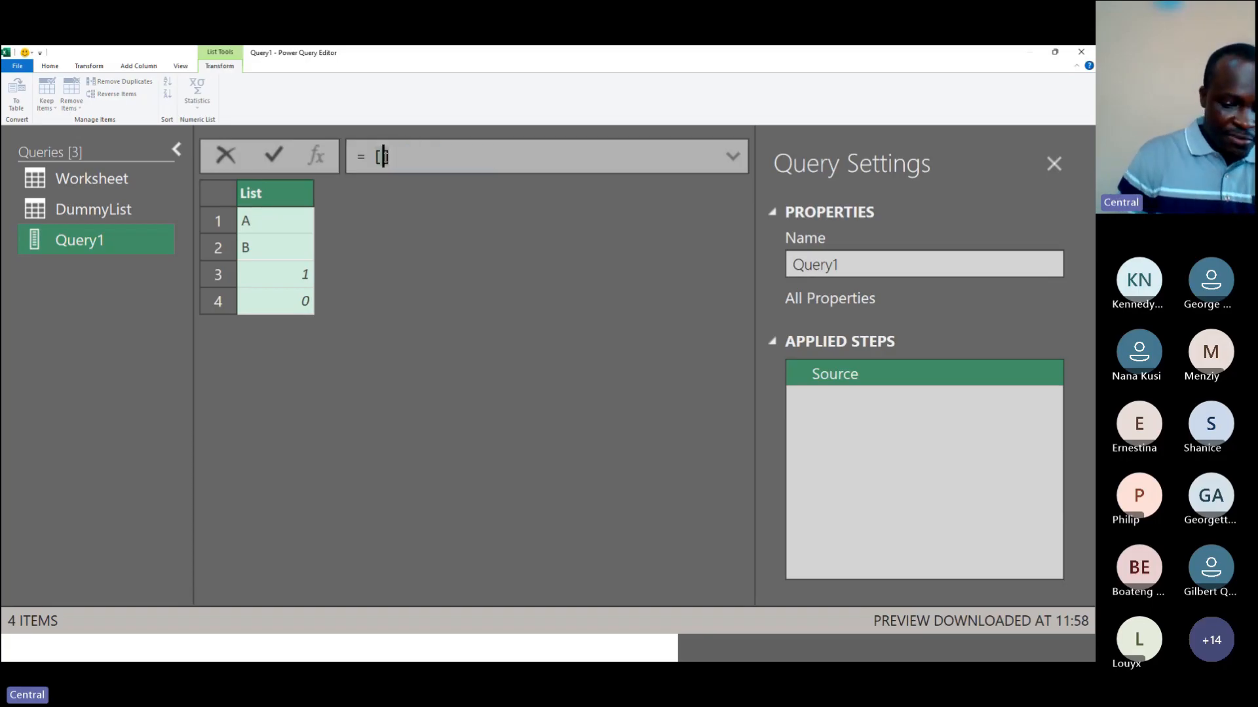
{"action": "type", "text": "name='"}
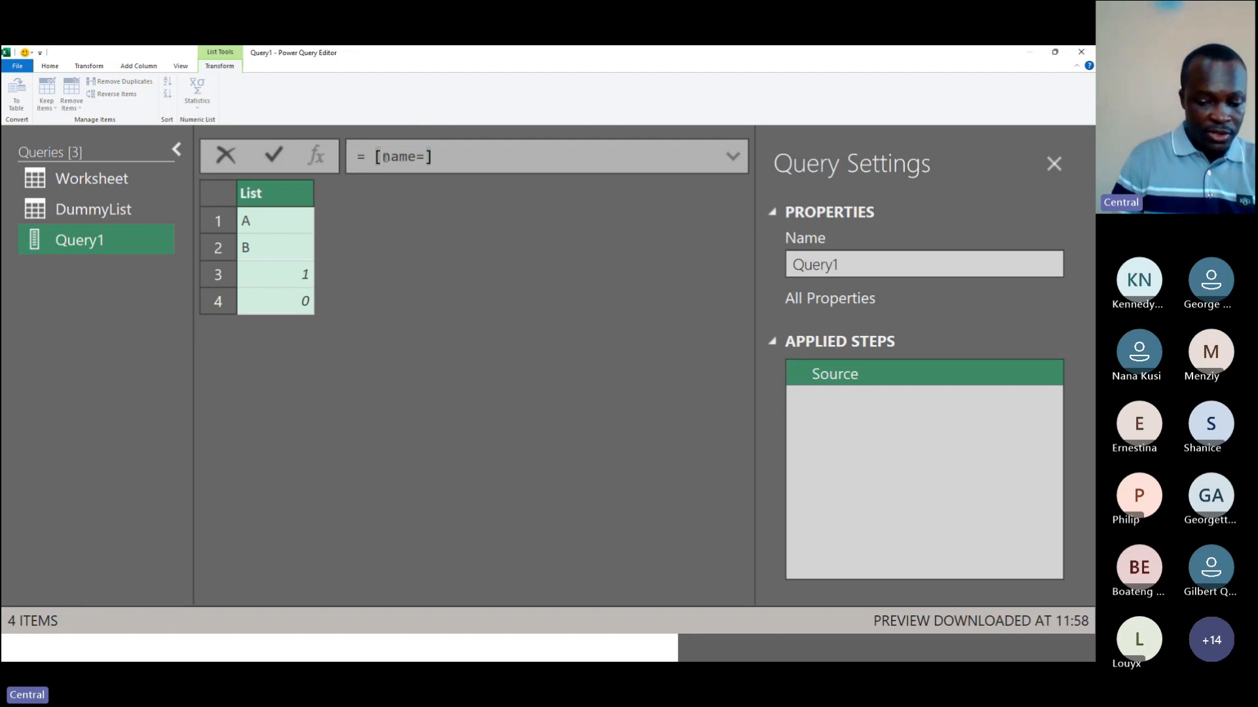
{"action": "key", "text": "BackSpace"}
{"action": "type", "text": "\"D"}
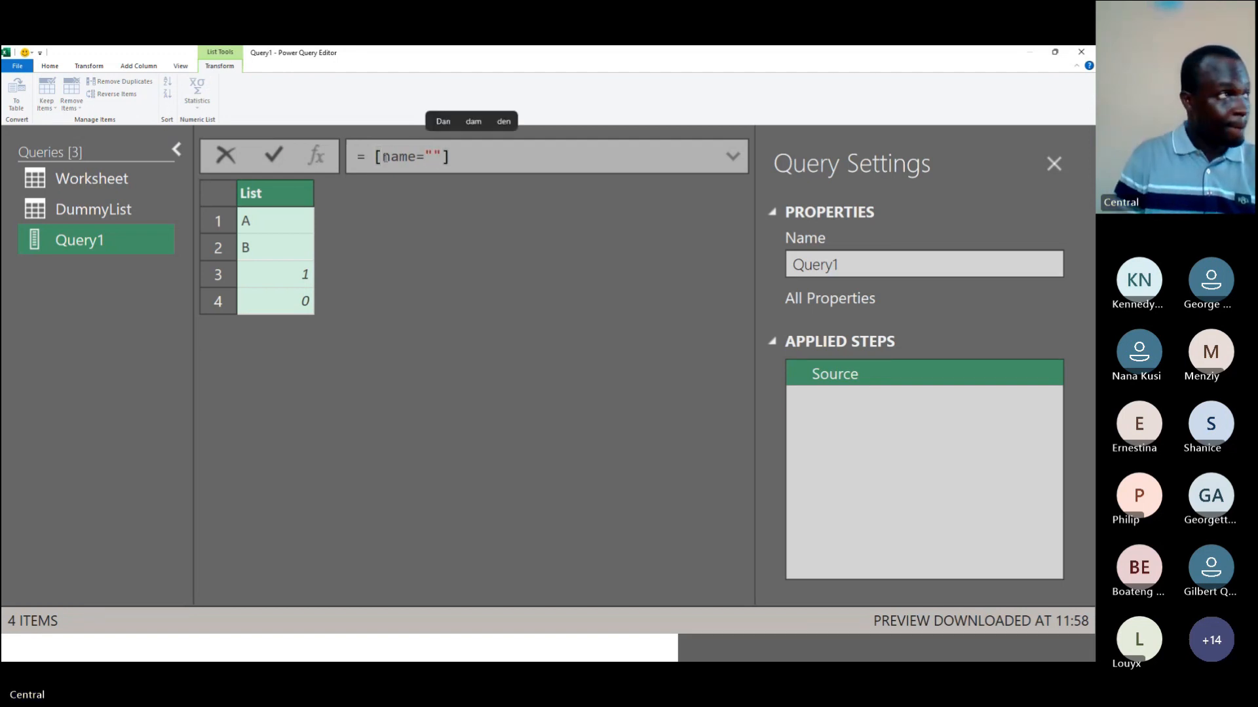
{"action": "type", "text": "an"}
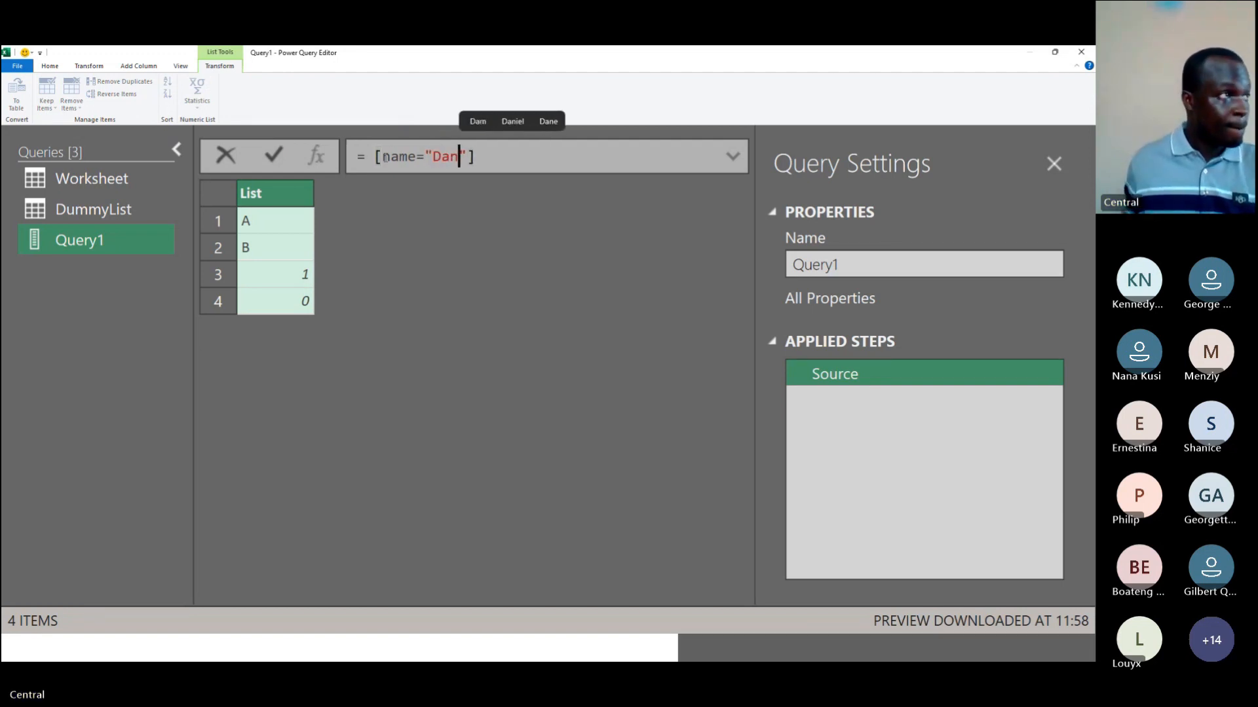
{"action": "left_click", "coordinate": [270, 156]}
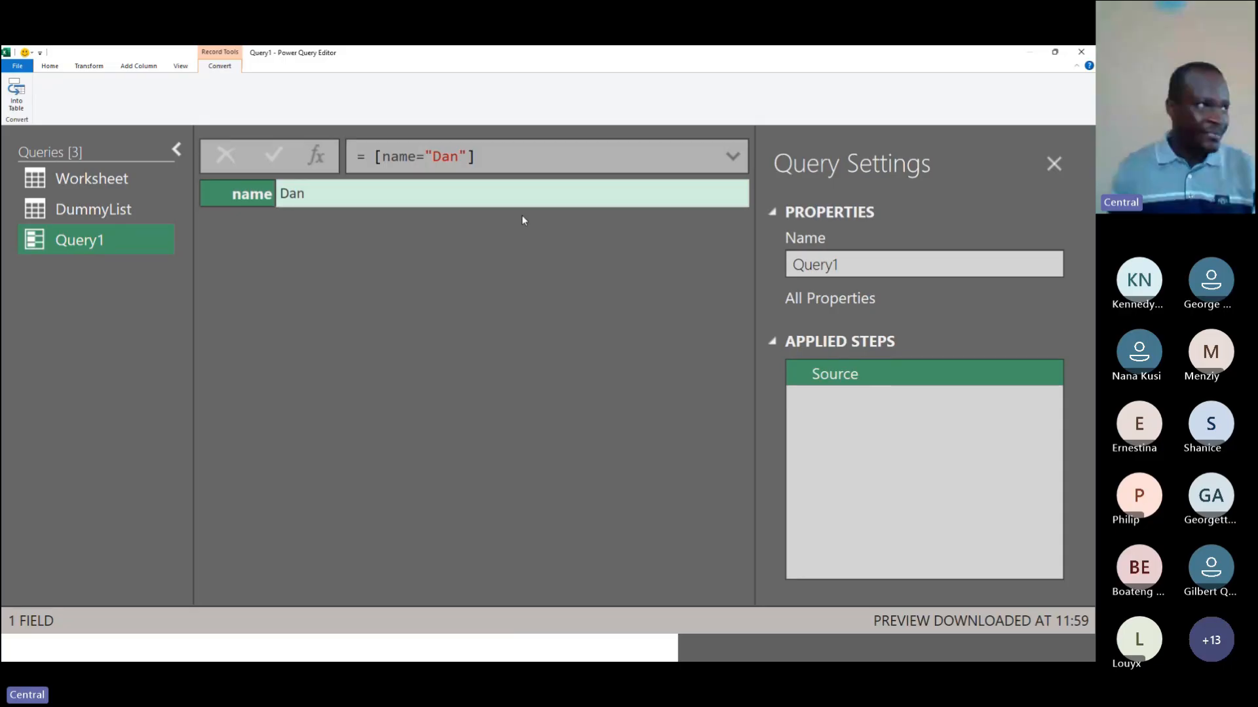
Step: Add an Age field with value 23 to the record formula and commit it
{"action": "left_click", "coordinate": [498, 157]}
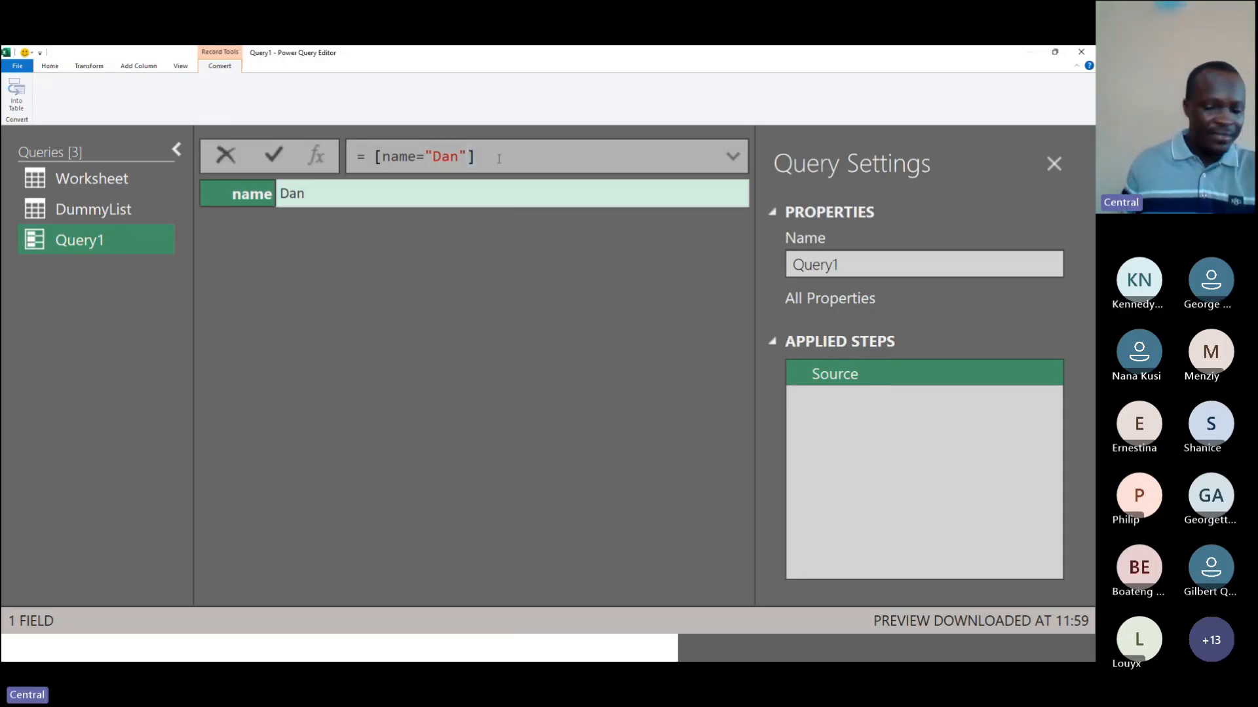
{"action": "type", "text": ","}
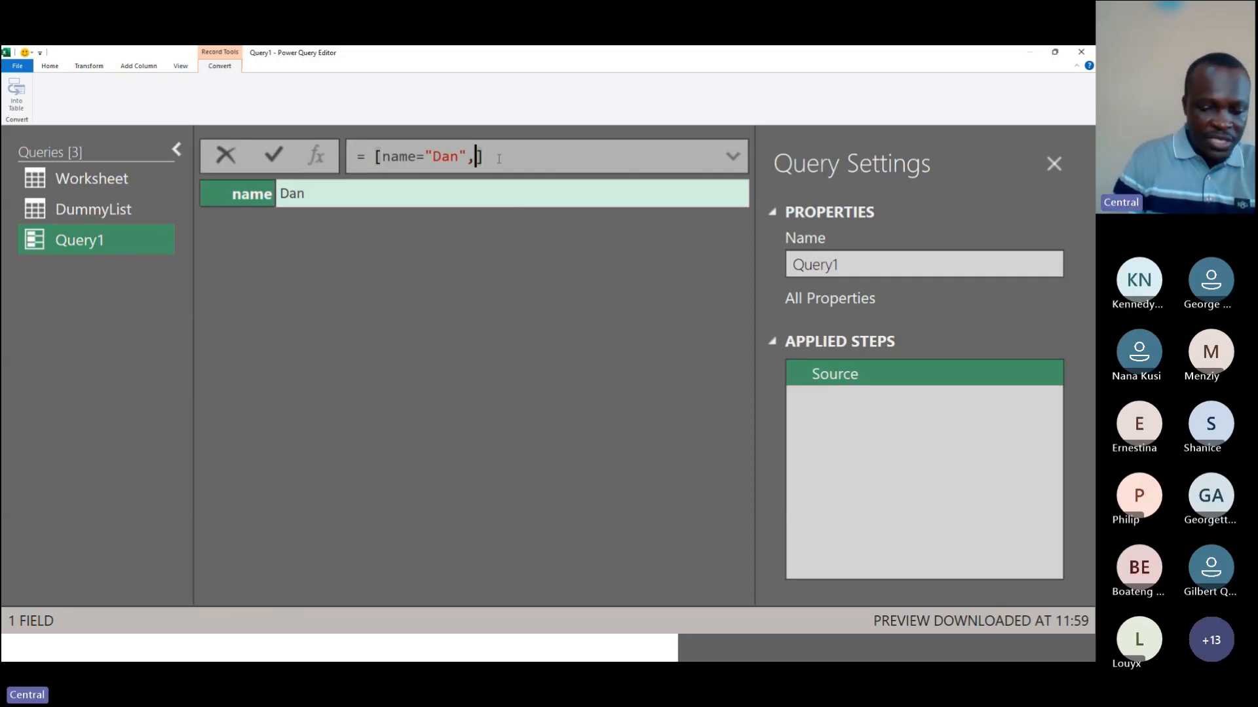
{"action": "type", "text": "Age=23"}
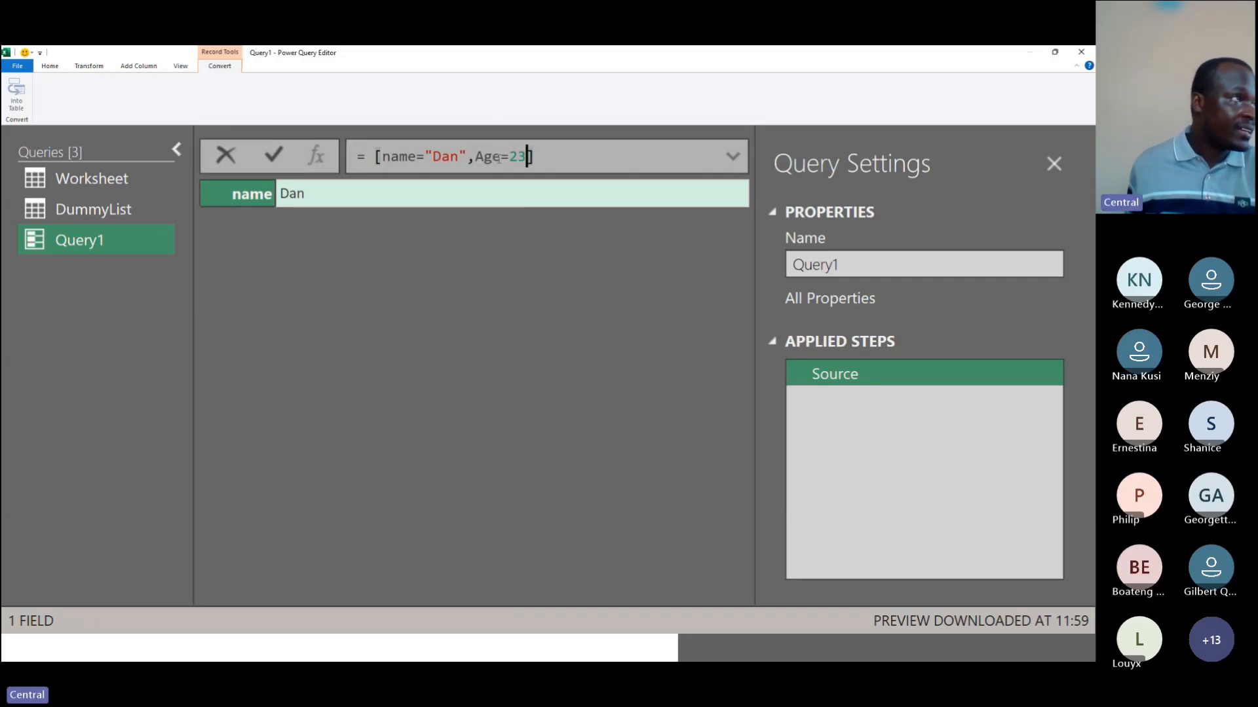
{"action": "key", "text": "Return"}
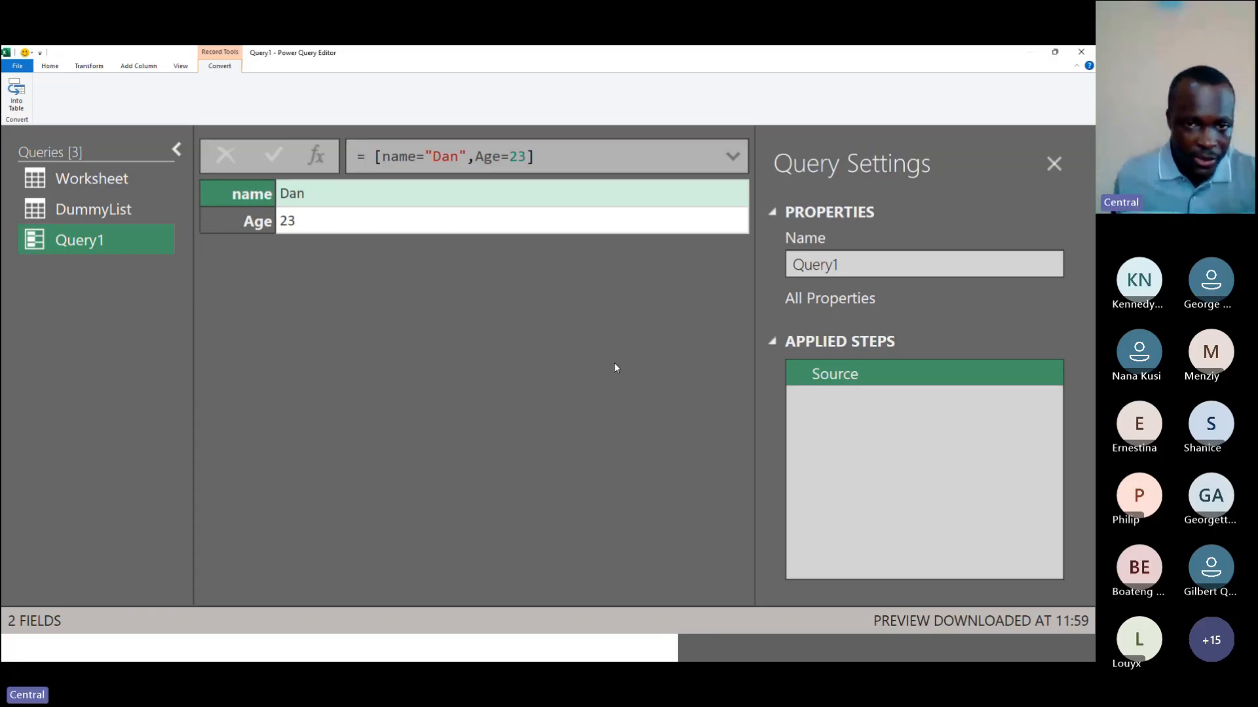
{"action": "key", "text": "alt+Tab"}
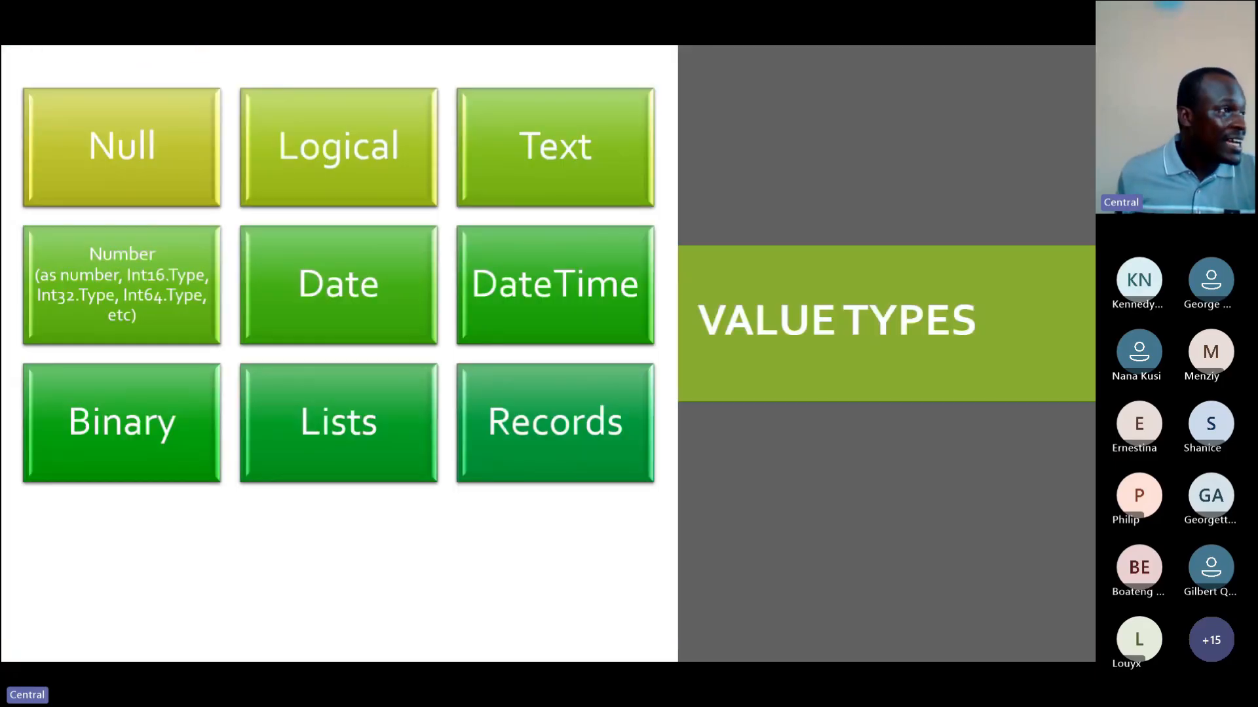
{"action": "key", "text": "Right"}
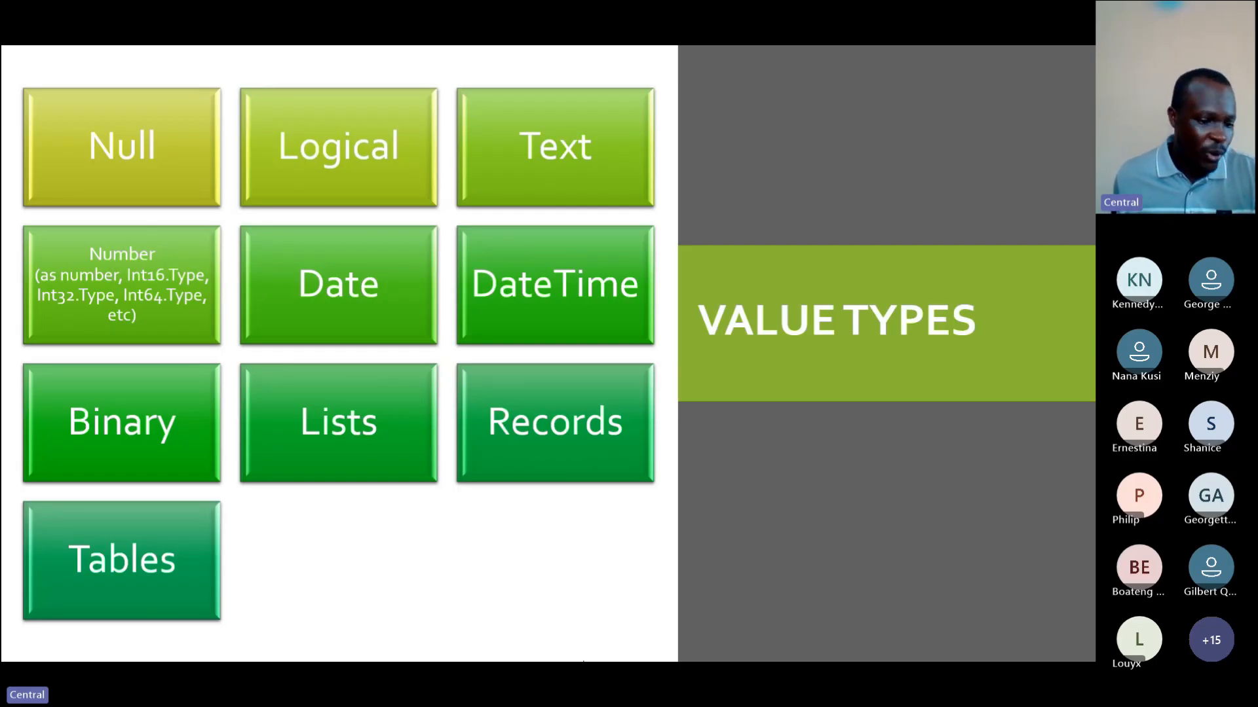
{"action": "mouse_move", "coordinate": [583, 661]}
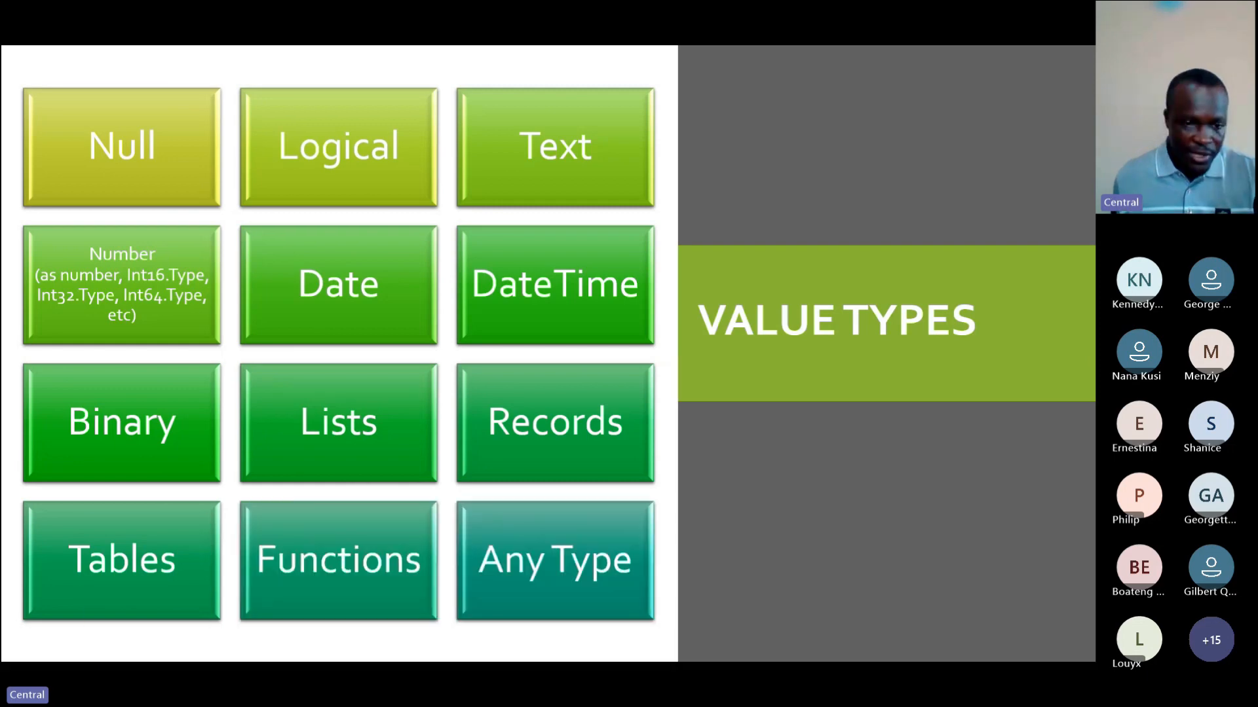
{"action": "key", "text": "alt+Tab"}
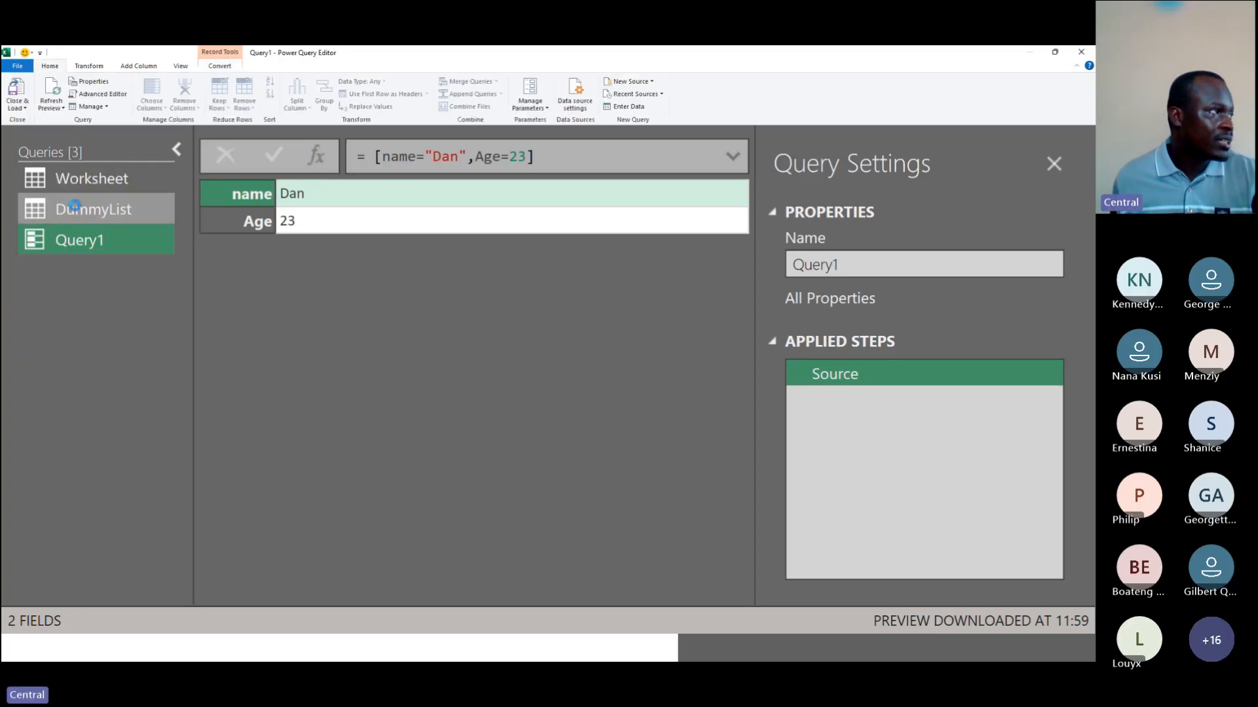
Step: View the DummyList query preview, then return to Query1
{"action": "left_click", "coordinate": [77, 210]}
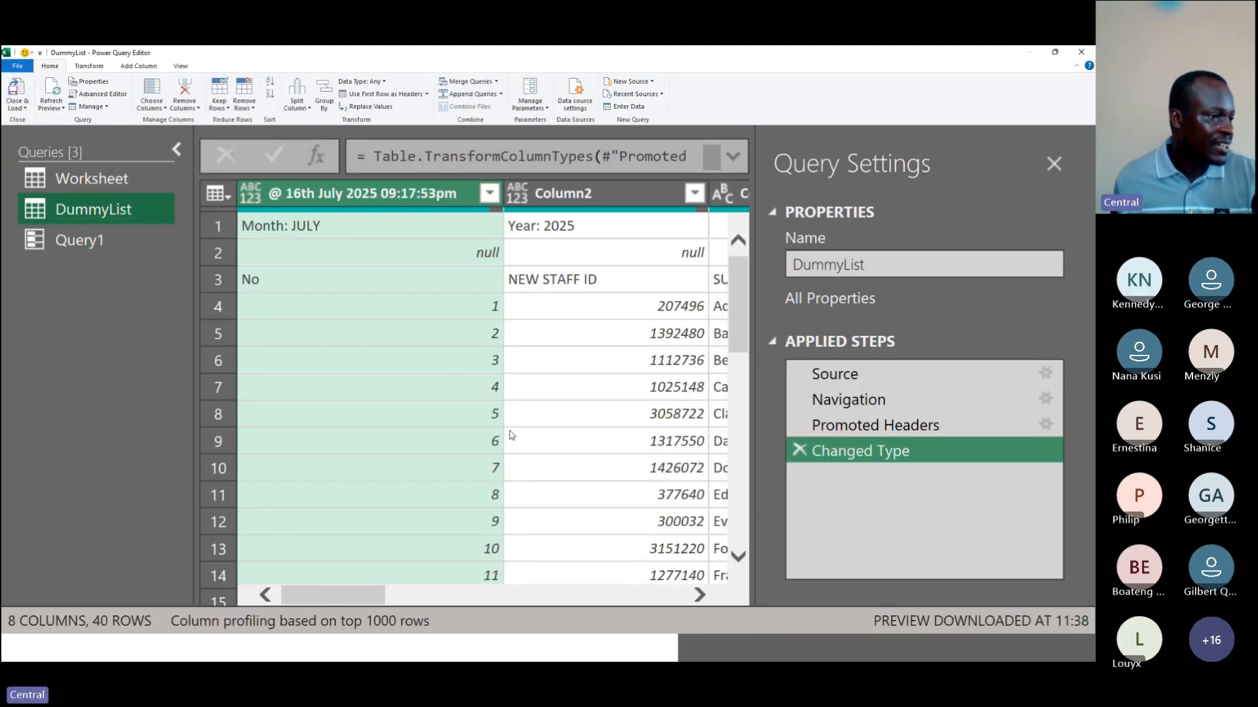
{"action": "left_click_drag", "start_coordinate": [381, 595], "coordinate": [283, 583]}
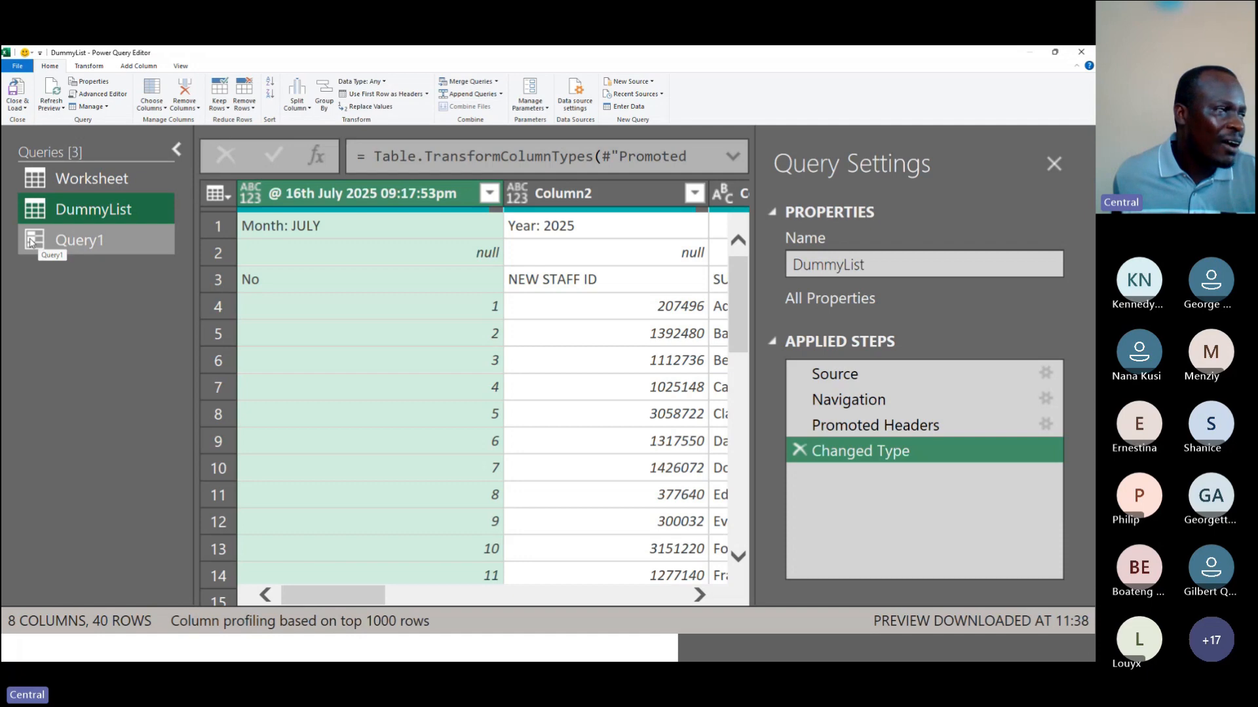
{"action": "left_click", "coordinate": [62, 242]}
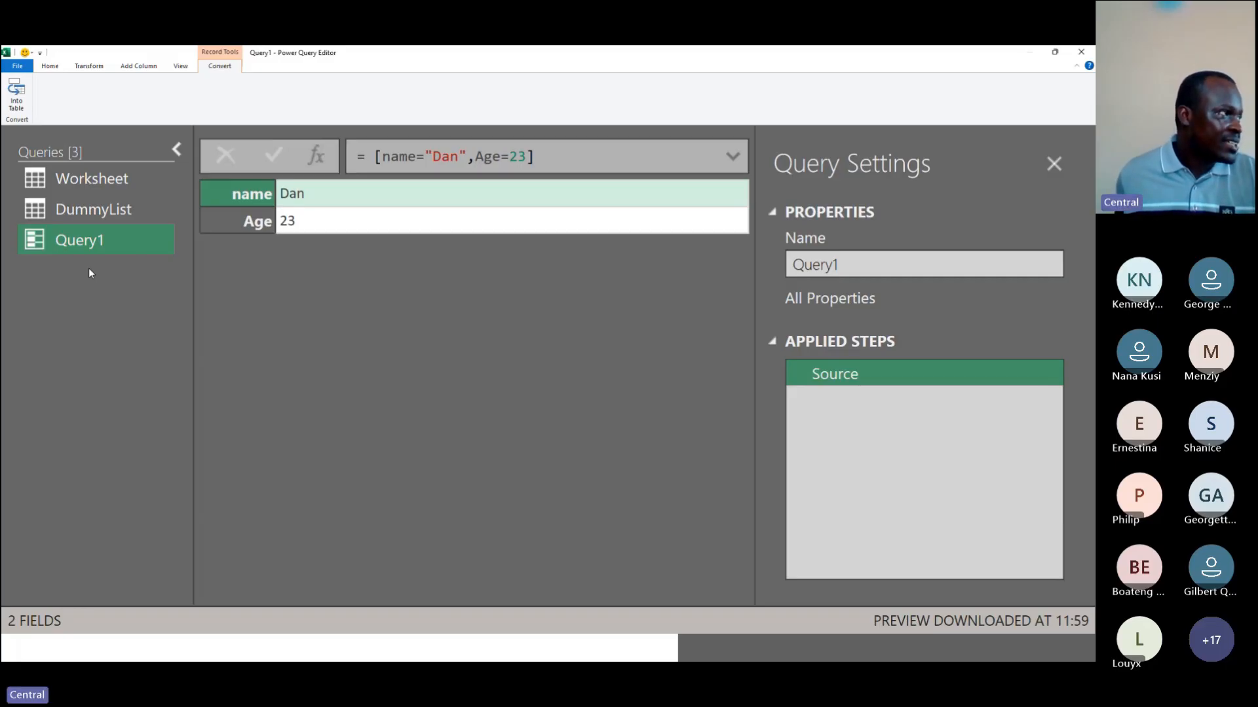
Step: Create a new blank query from the queries pane
{"action": "right_click", "coordinate": [90, 272]}
{"action": "mouse_move", "coordinate": [77, 213]}
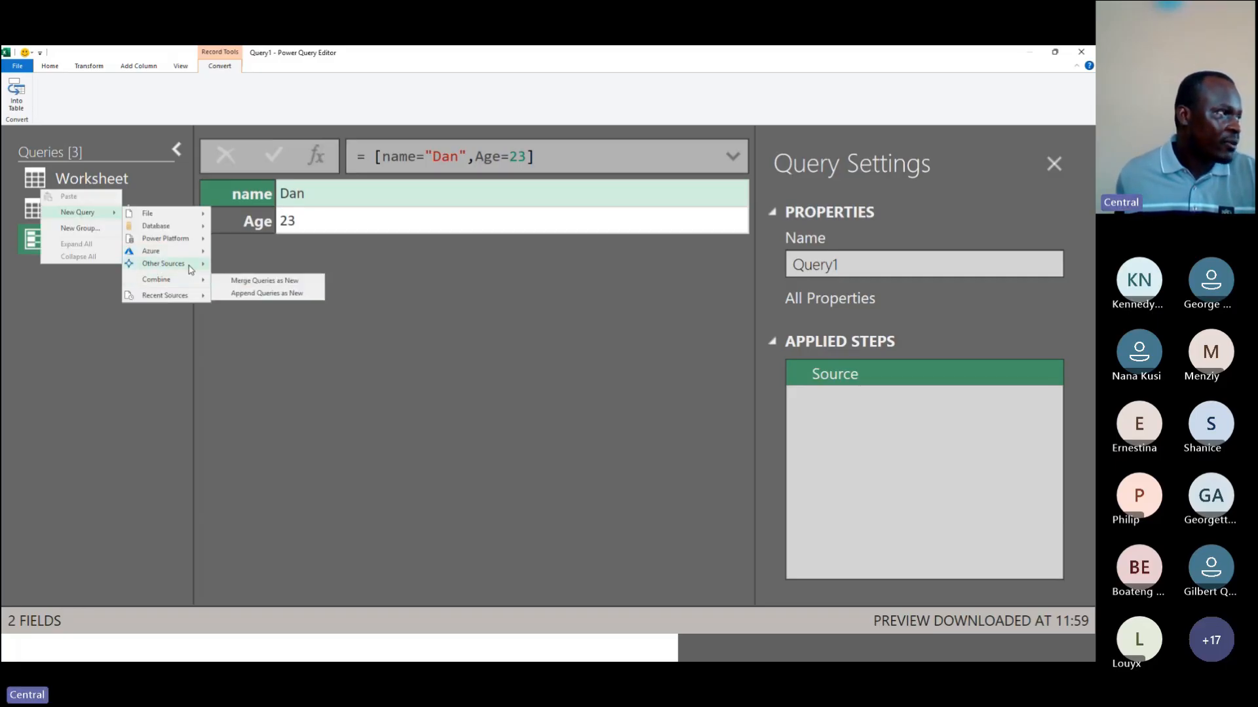
{"action": "mouse_move", "coordinate": [189, 266]}
{"action": "left_click", "coordinate": [252, 315]}
Step: In the new blank query, enter the list formula {1..12} and commit it
{"action": "type", "text": "="}
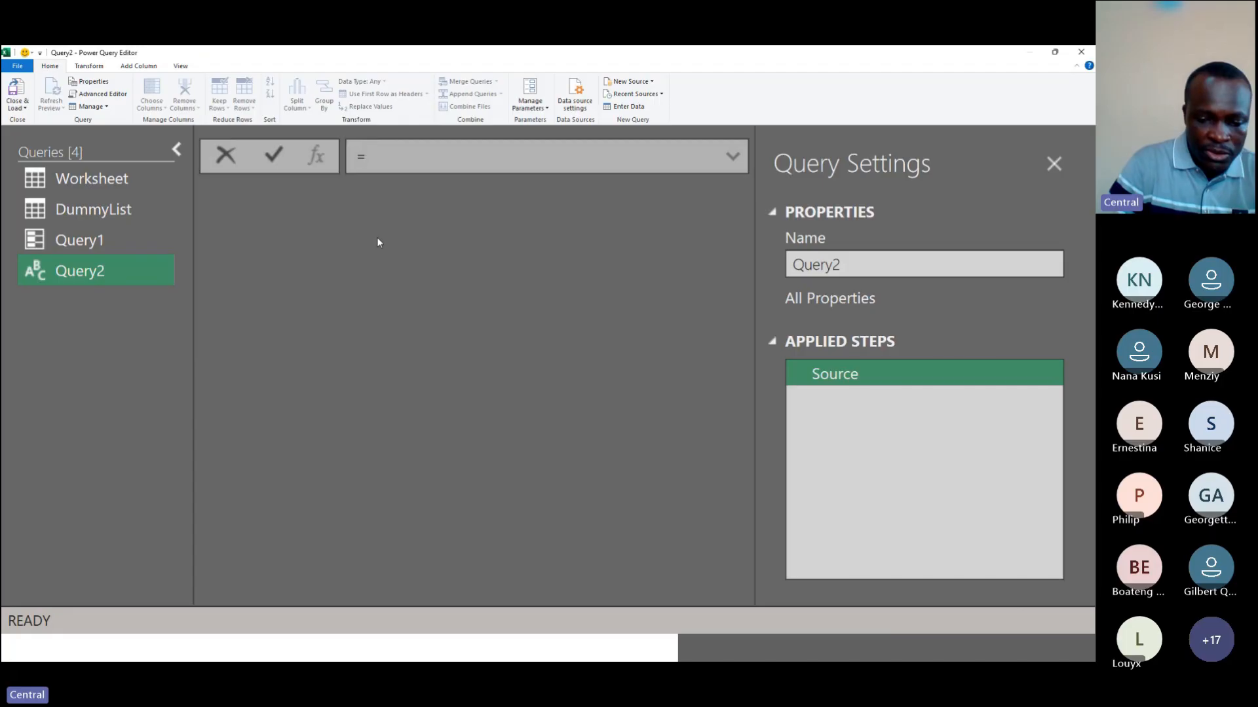
{"action": "type", "text": "{}"}
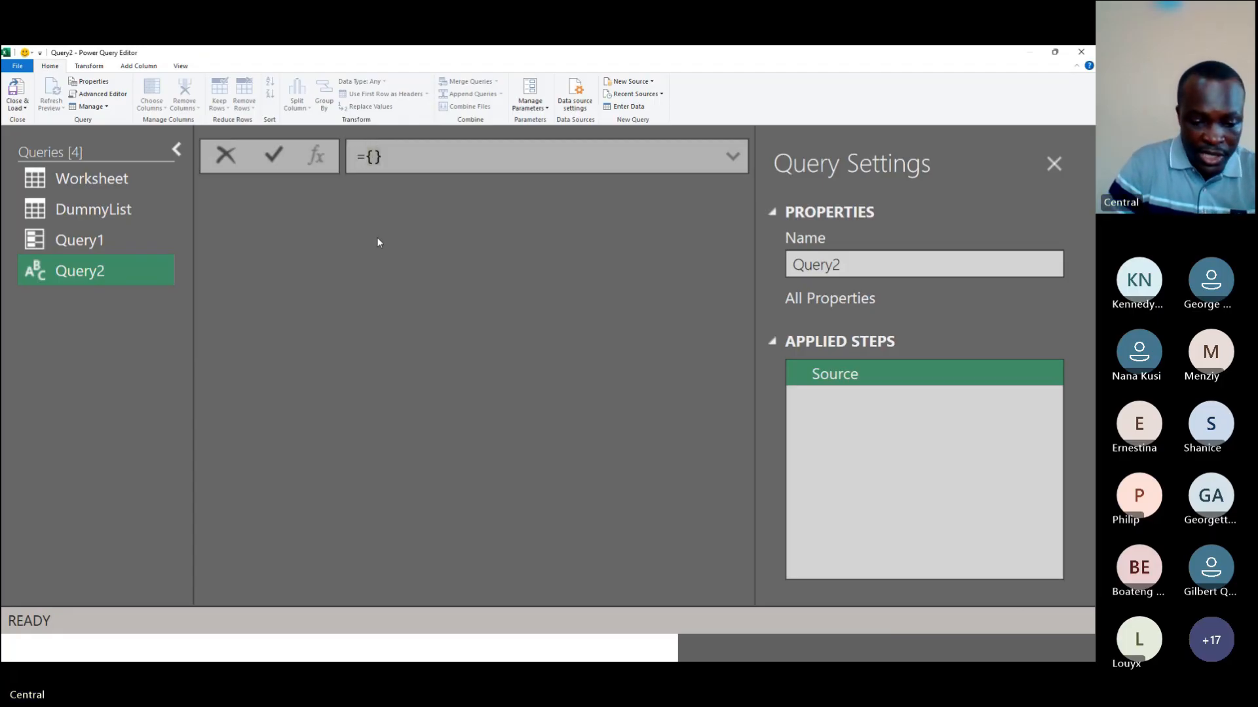
{"action": "type", "text": "1,2,3"}
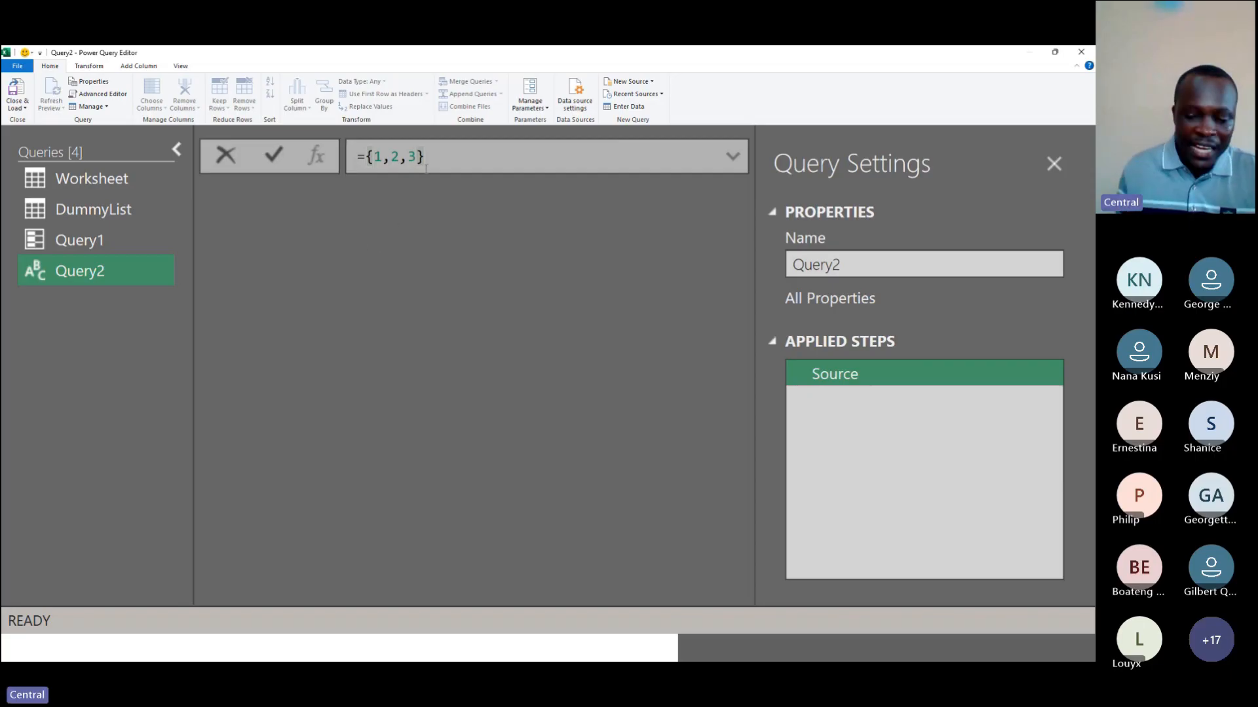
{"action": "key", "text": "Left"}
{"action": "key", "text": "Left"}
{"action": "key", "text": "Left"}
{"action": "key", "text": "Left"}
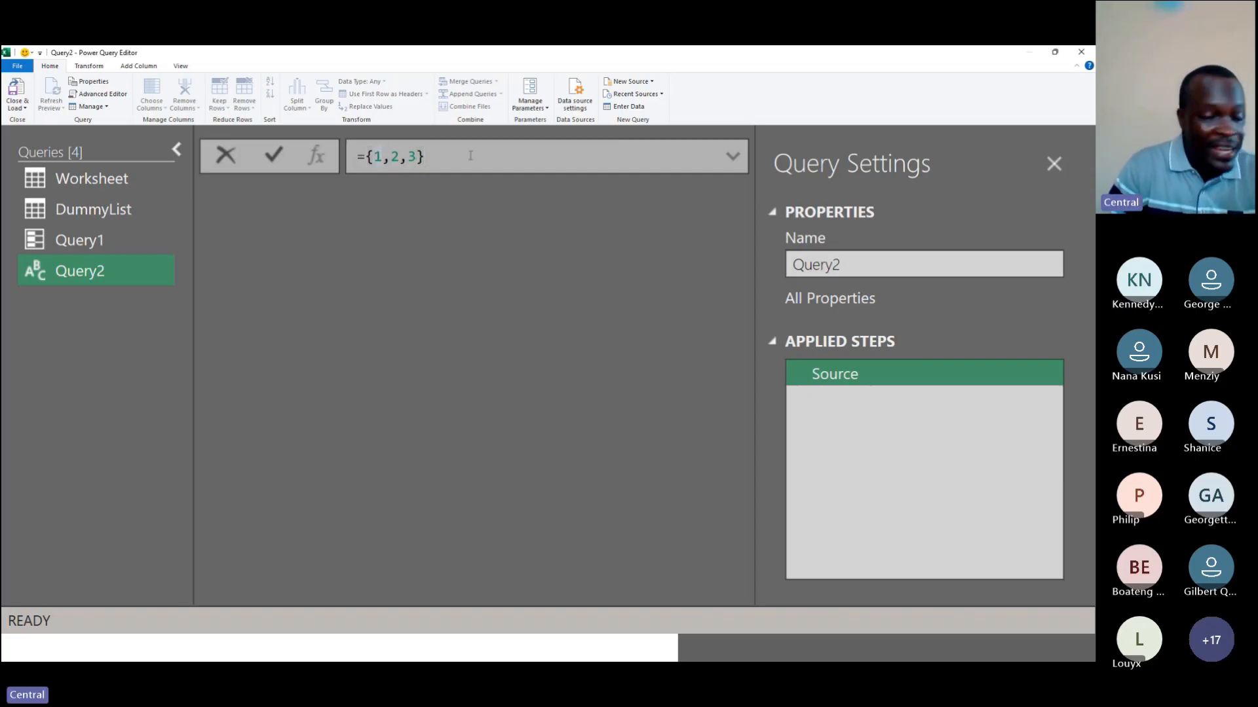
{"action": "key", "text": "Delete"}
{"action": "key", "text": "Delete"}
{"action": "key", "text": "Delete"}
{"action": "key", "text": "Delete"}
{"action": "type", "text": ","}
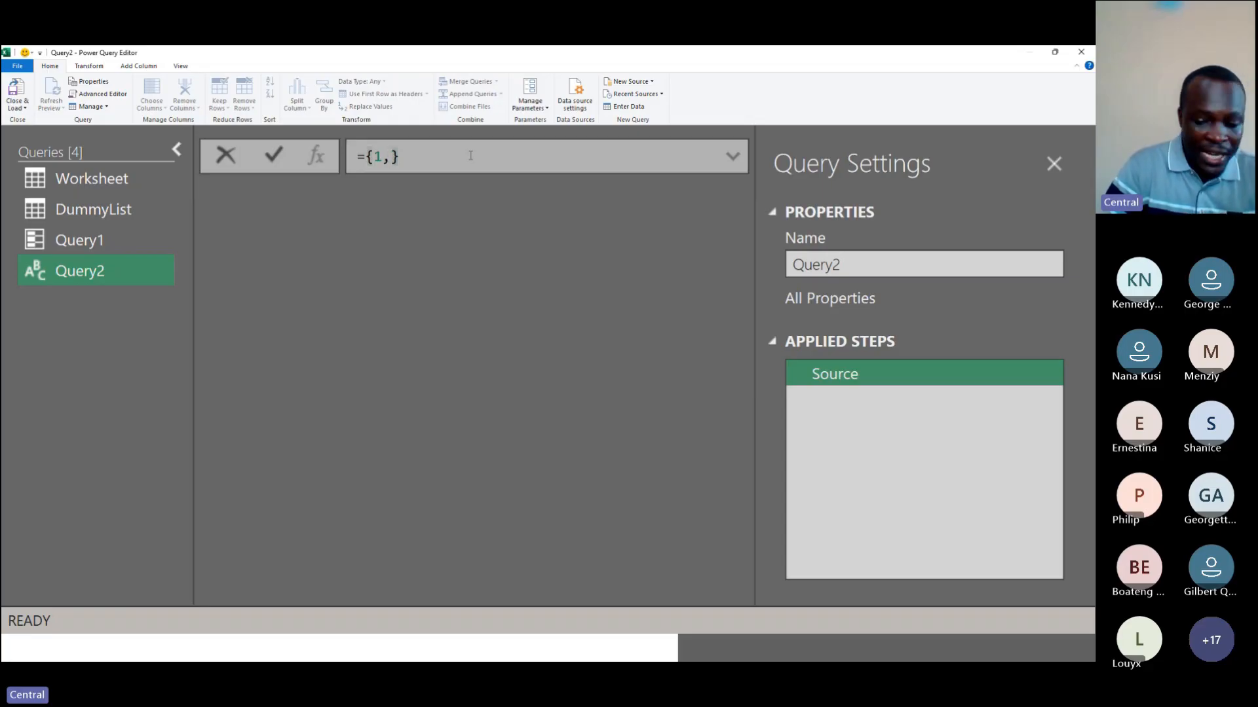
{"action": "type", "text": "..12"}
{"action": "key", "text": "Return"}
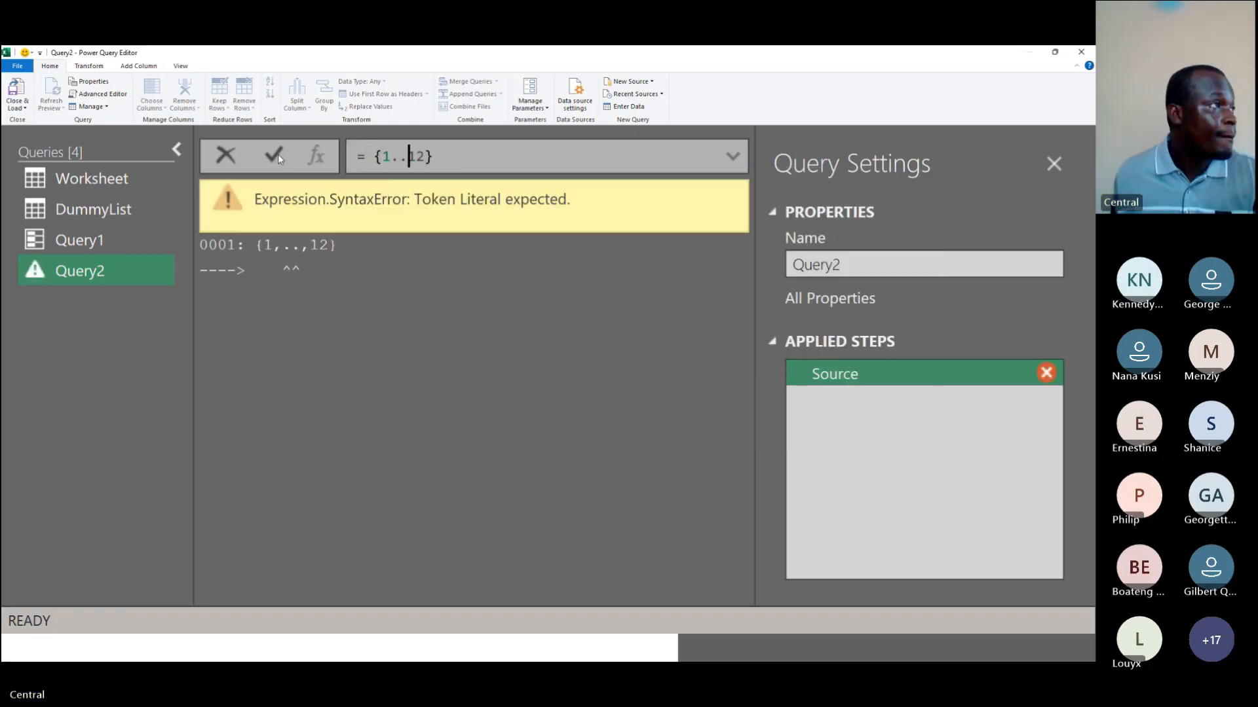
{"action": "key", "text": "Return"}
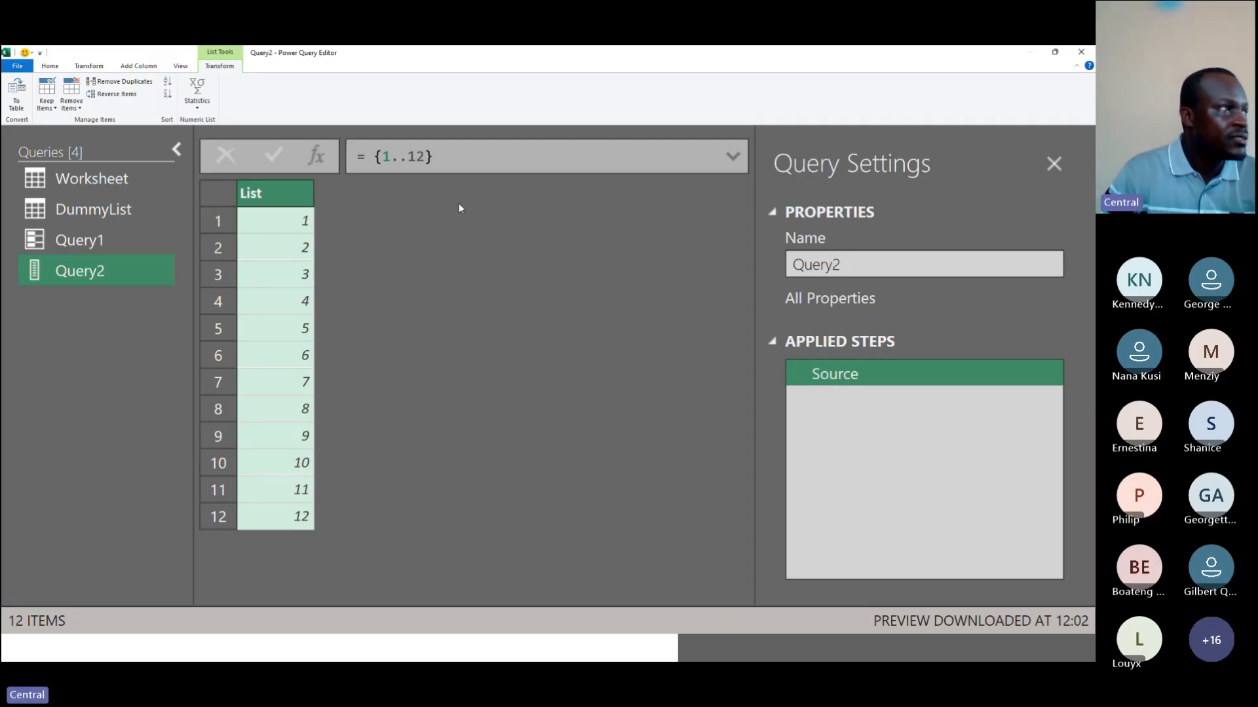
Step: Create another blank query whose formula is the text value "A" and commit it
{"action": "right_click", "coordinate": [41, 269]}
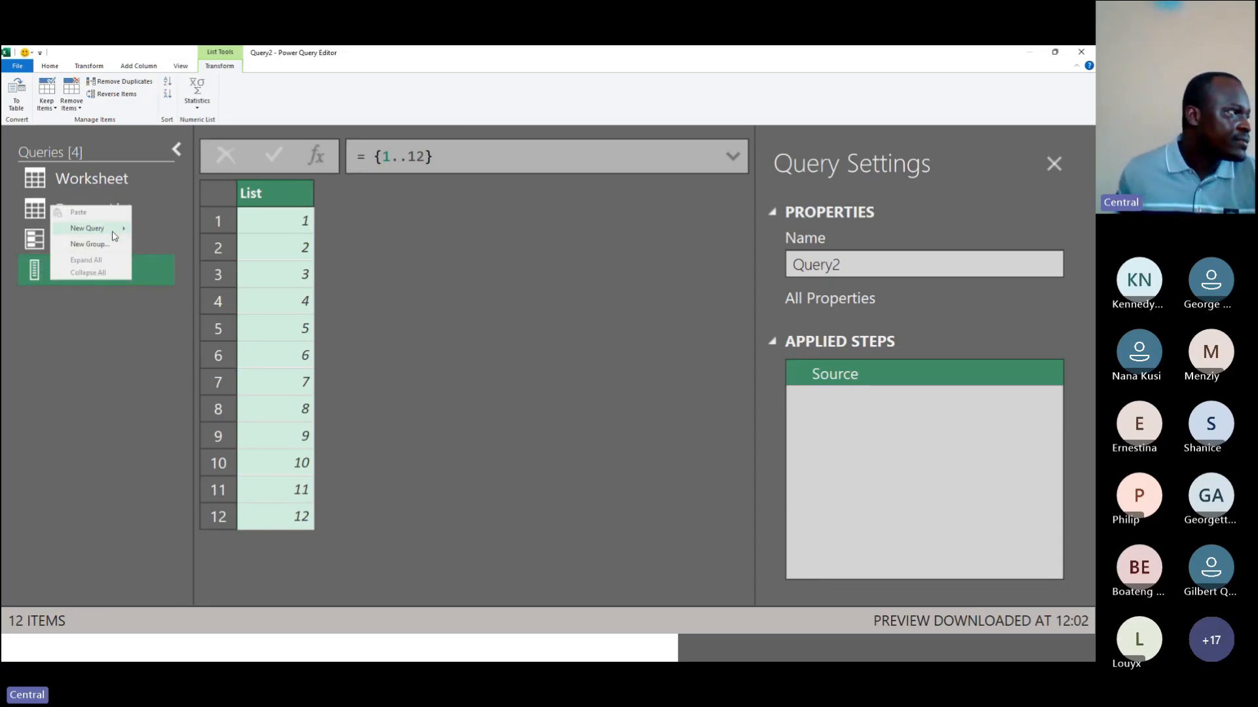
{"action": "mouse_move", "coordinate": [114, 233]}
{"action": "mouse_move", "coordinate": [195, 280]}
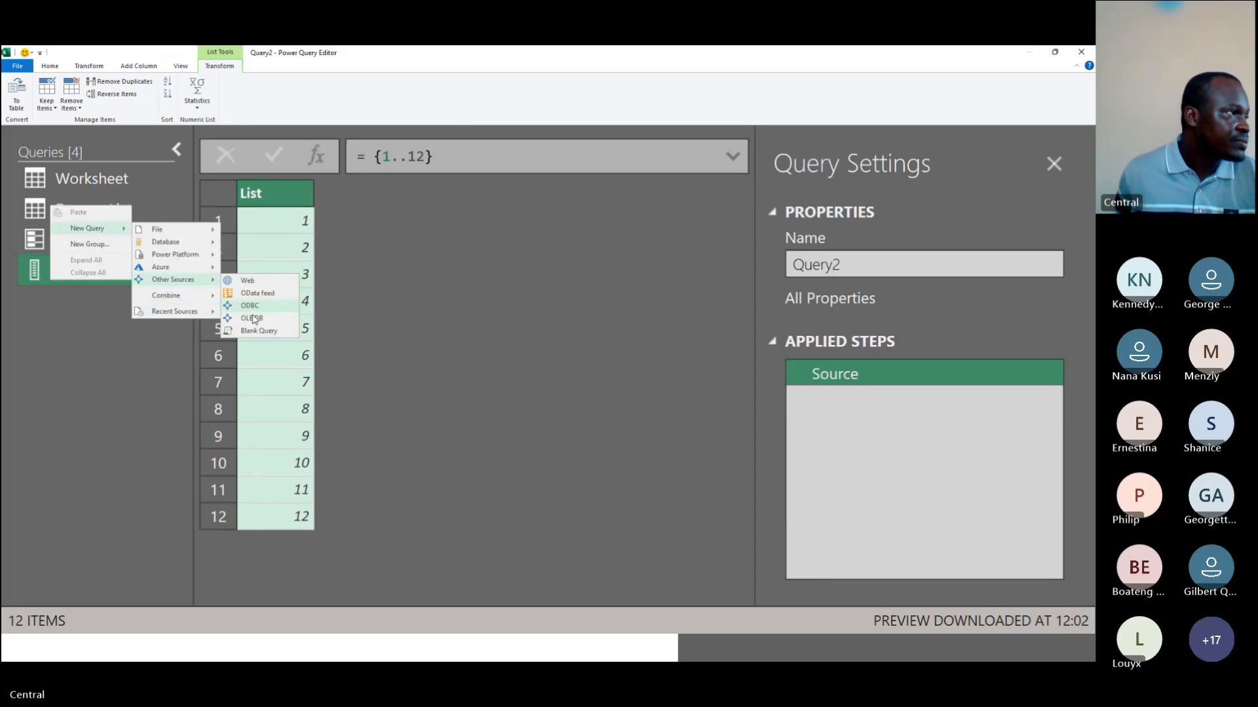
{"action": "left_click", "coordinate": [267, 330]}
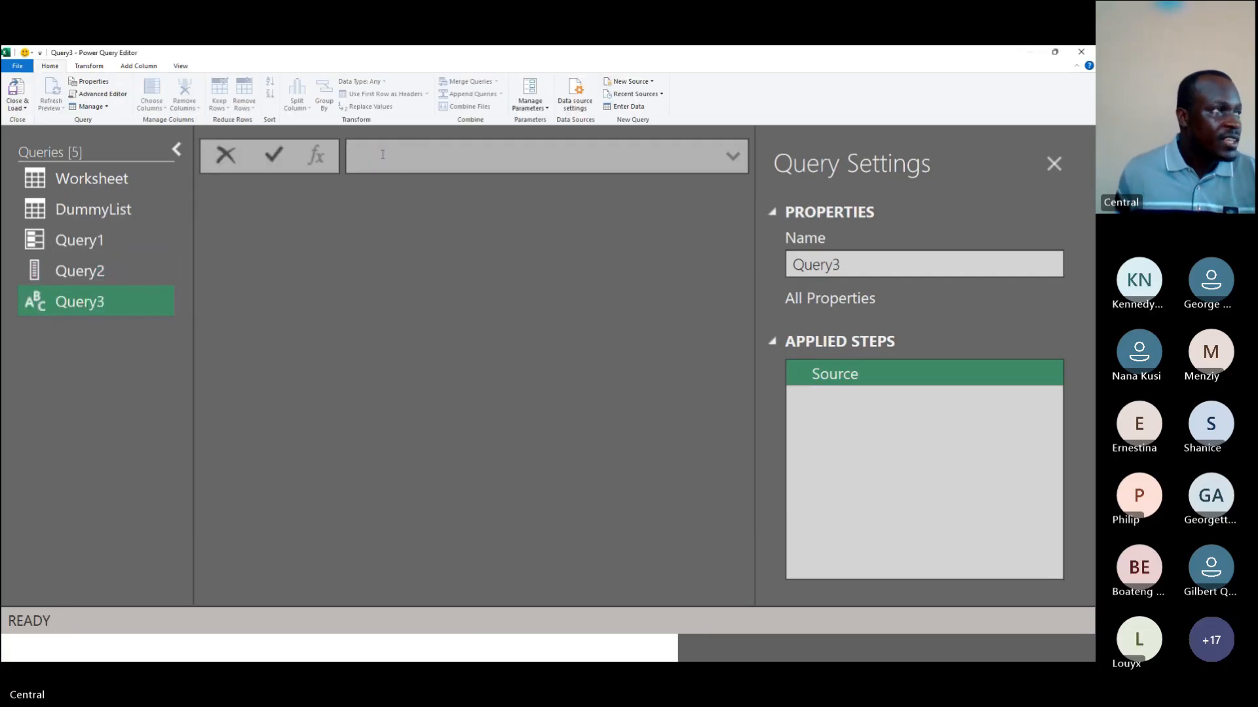
{"action": "type", "text": "\"A"}
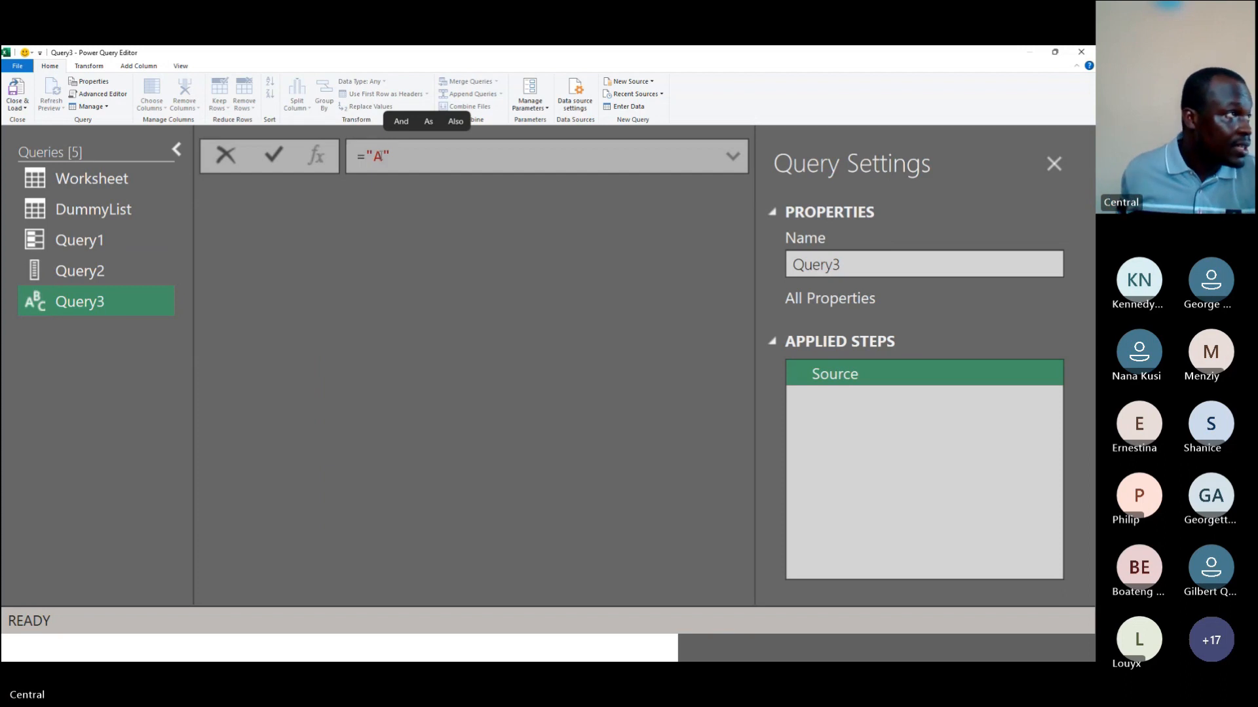
{"action": "left_click", "coordinate": [275, 157]}
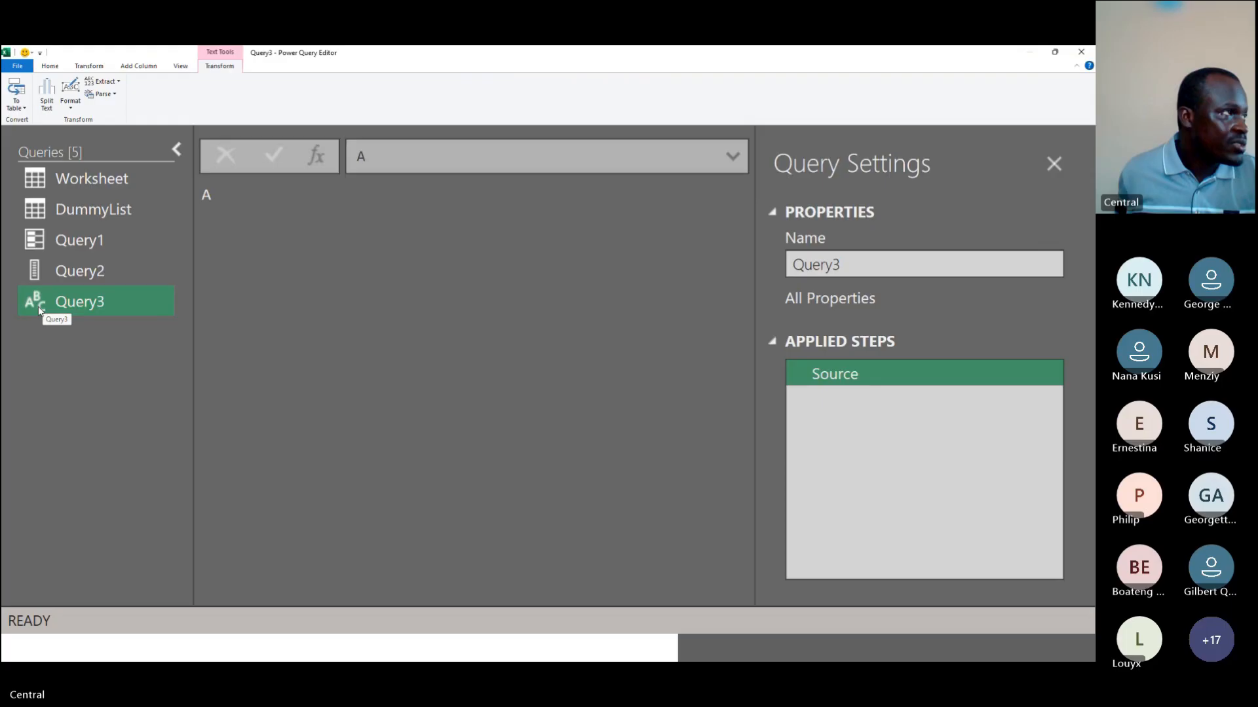
Step: Create another blank query with the formula =1 and commit it
{"action": "right_click", "coordinate": [173, 347]}
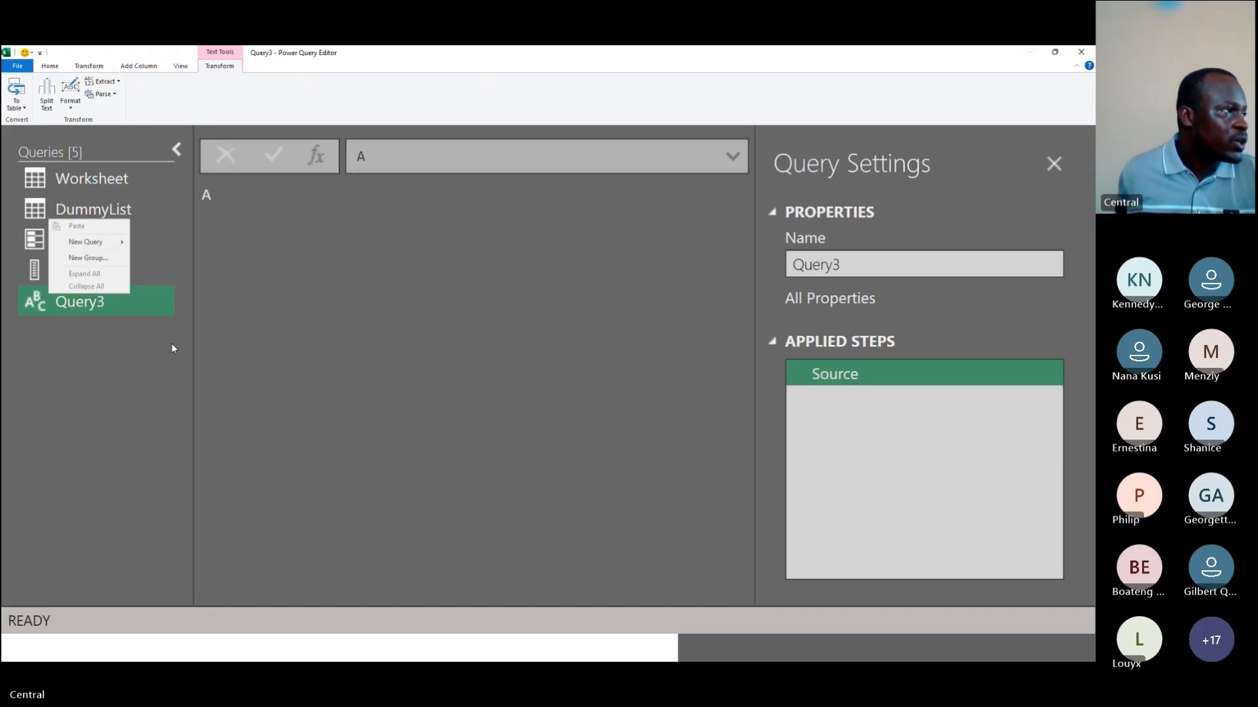
{"action": "mouse_move", "coordinate": [85, 242]}
{"action": "mouse_move", "coordinate": [171, 293]}
{"action": "left_click", "coordinate": [257, 344]}
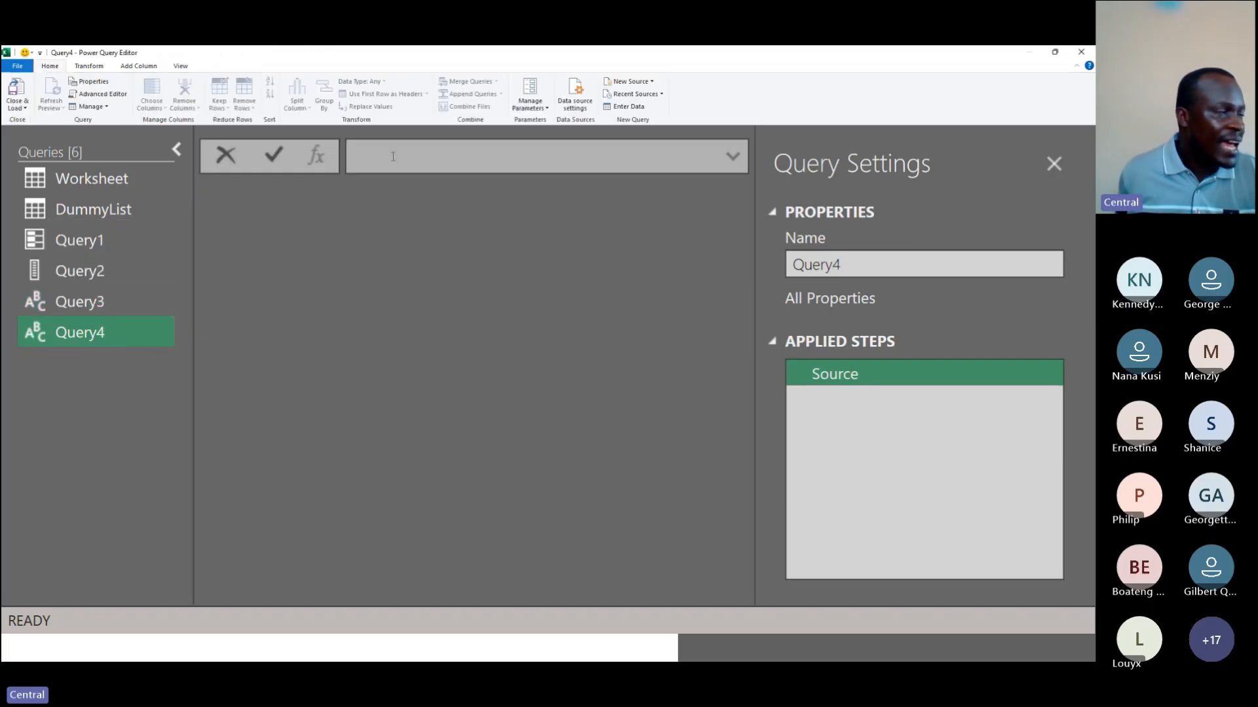
{"action": "type", "text": "=1"}
{"action": "key", "text": "Return"}
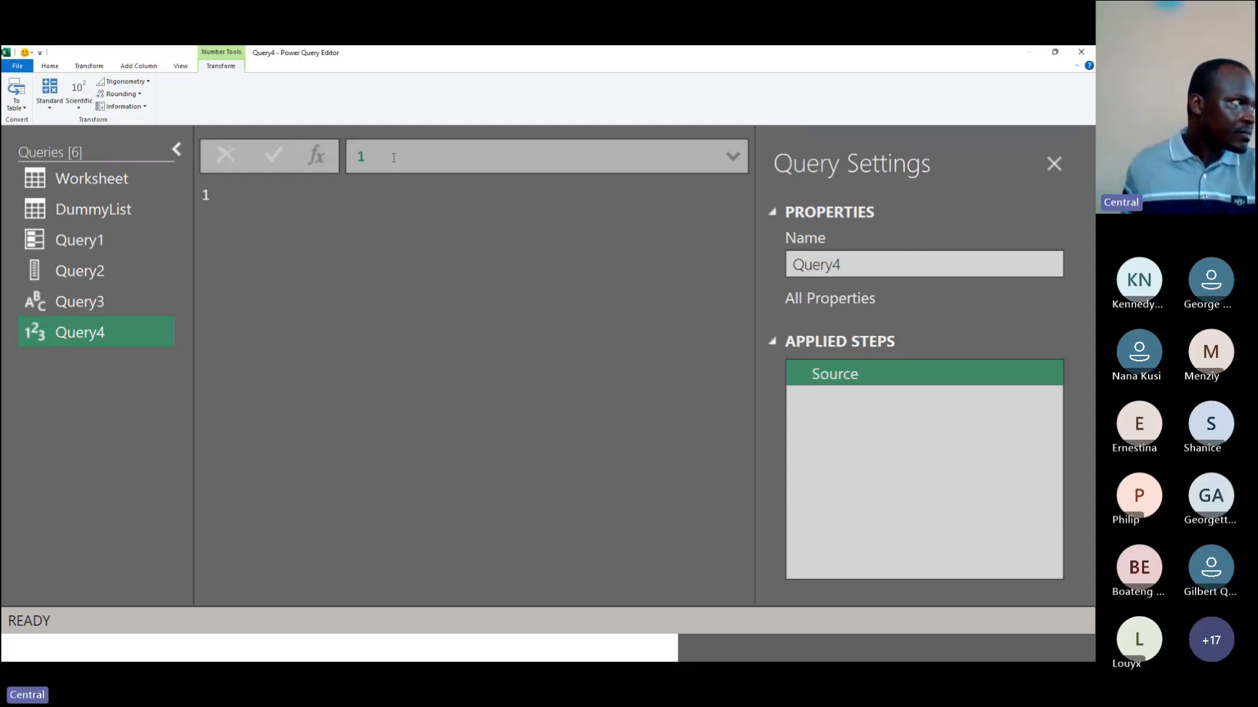
Step: Open Query1 and DummyList and inspect the Table.TransformColumnTypes function in DummyList's formula
{"action": "left_click", "coordinate": [86, 240]}
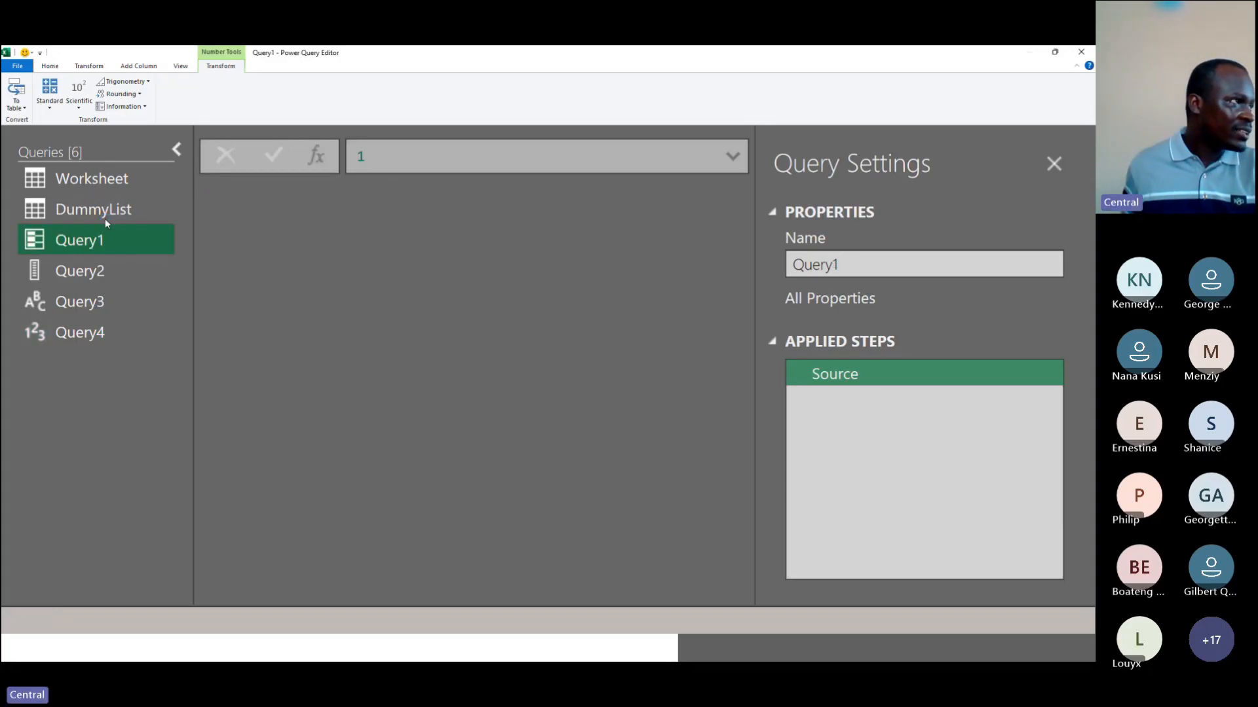
{"action": "left_click", "coordinate": [105, 218]}
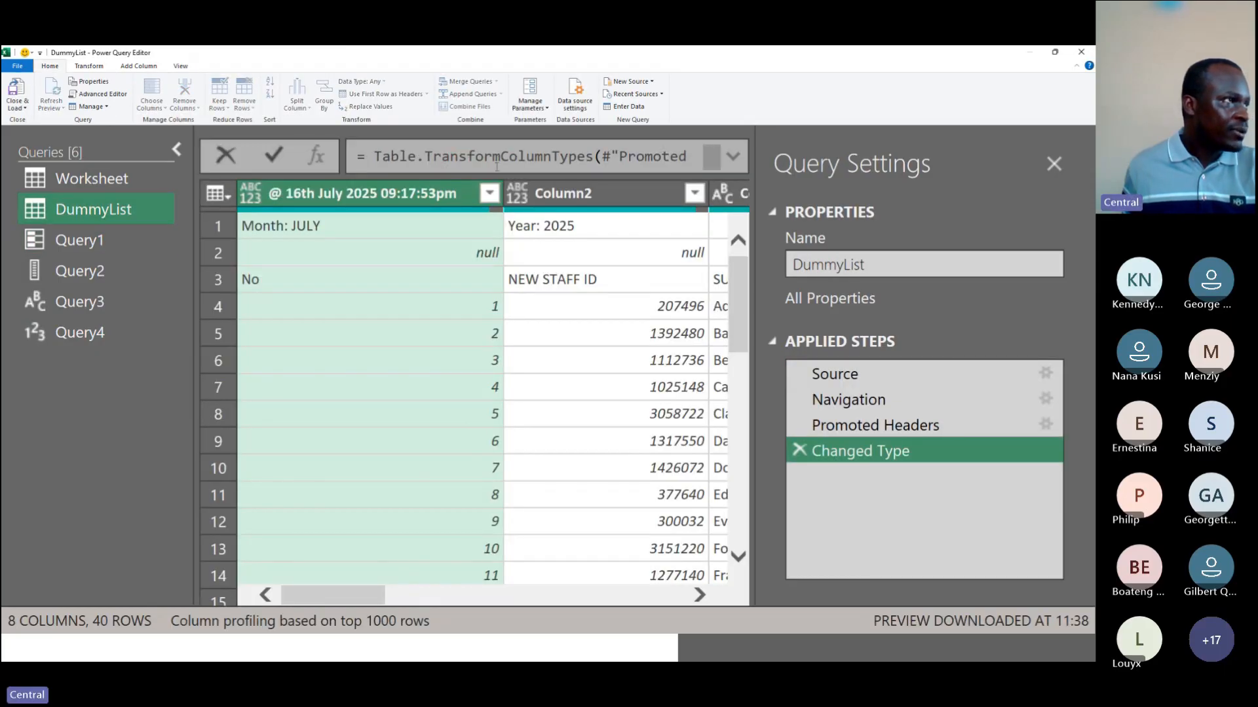
{"action": "left_click_drag", "start_coordinate": [375, 158], "coordinate": [595, 157]}
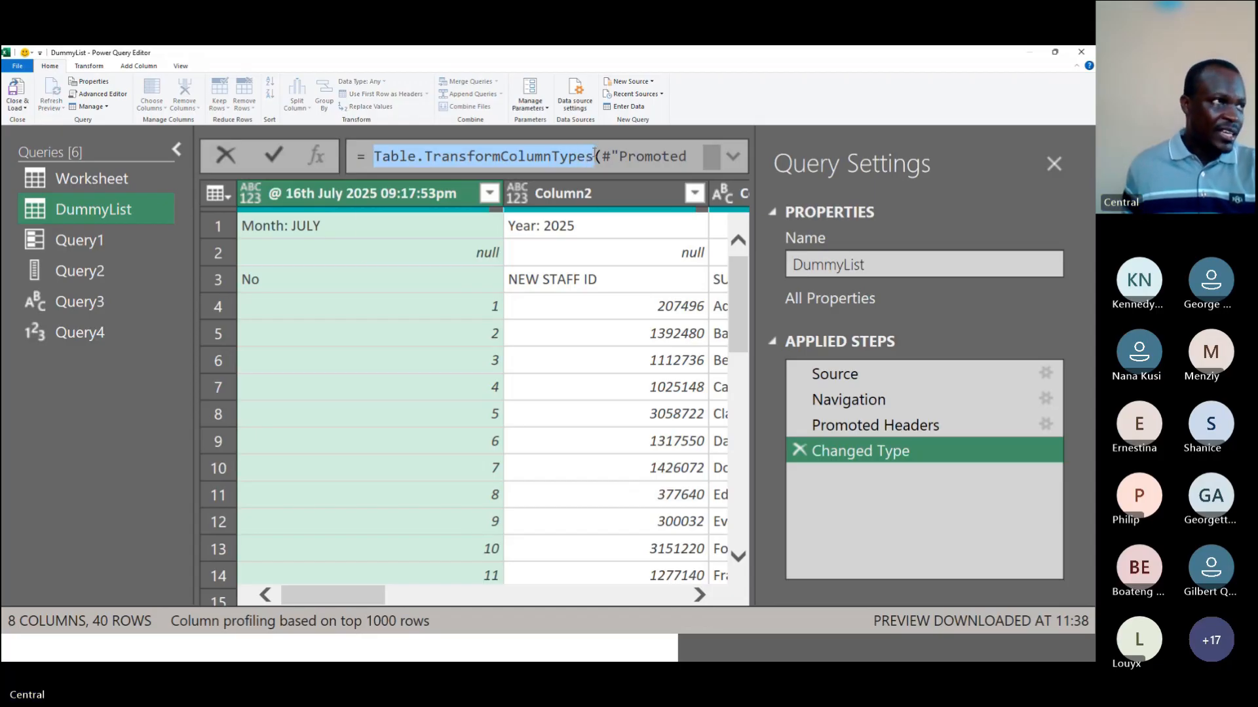
{"action": "mouse_move", "coordinate": [594, 156]}
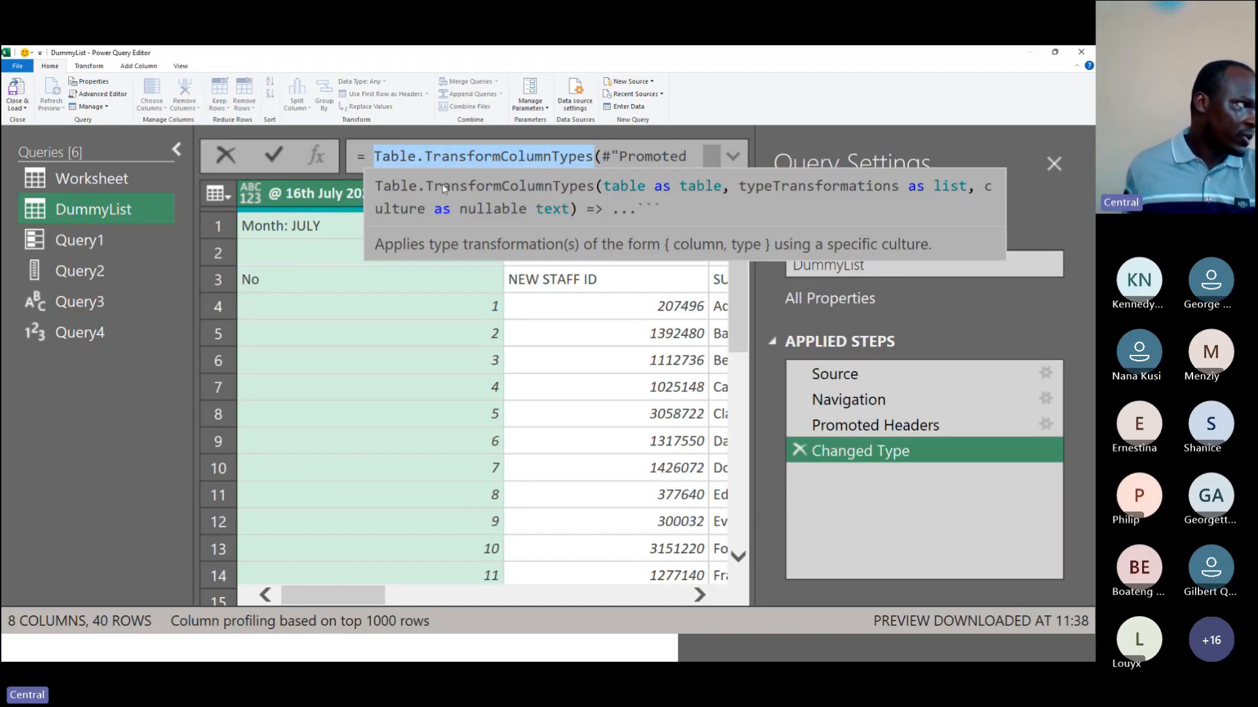
{"action": "left_click", "coordinate": [71, 370]}
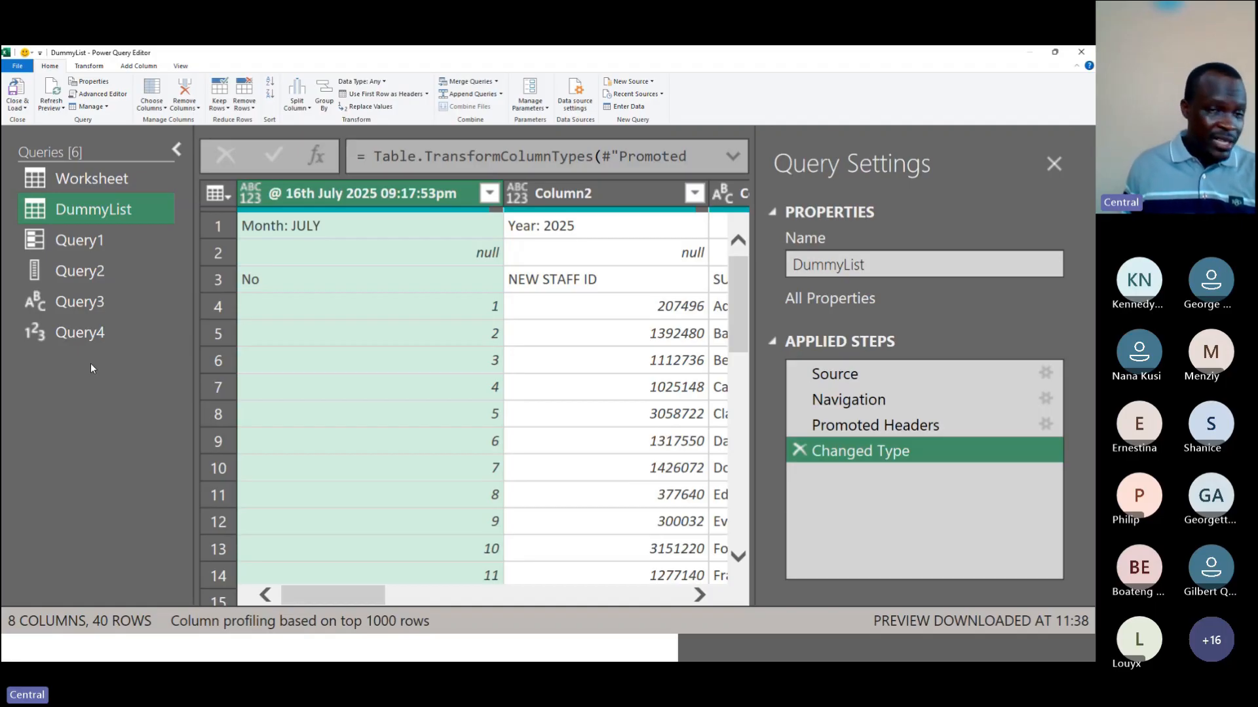
Step: Create a new blank query set to the Text.At function and read through its documentation
{"action": "right_click", "coordinate": [42, 233]}
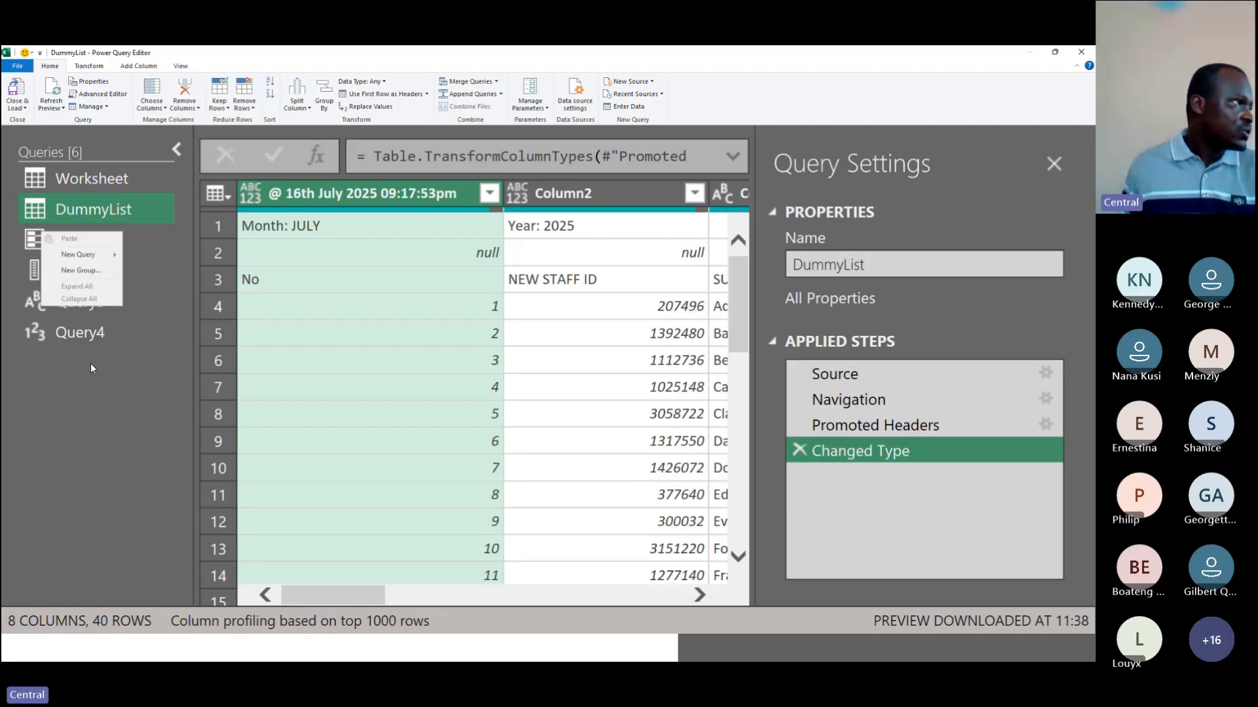
{"action": "mouse_move", "coordinate": [85, 254]}
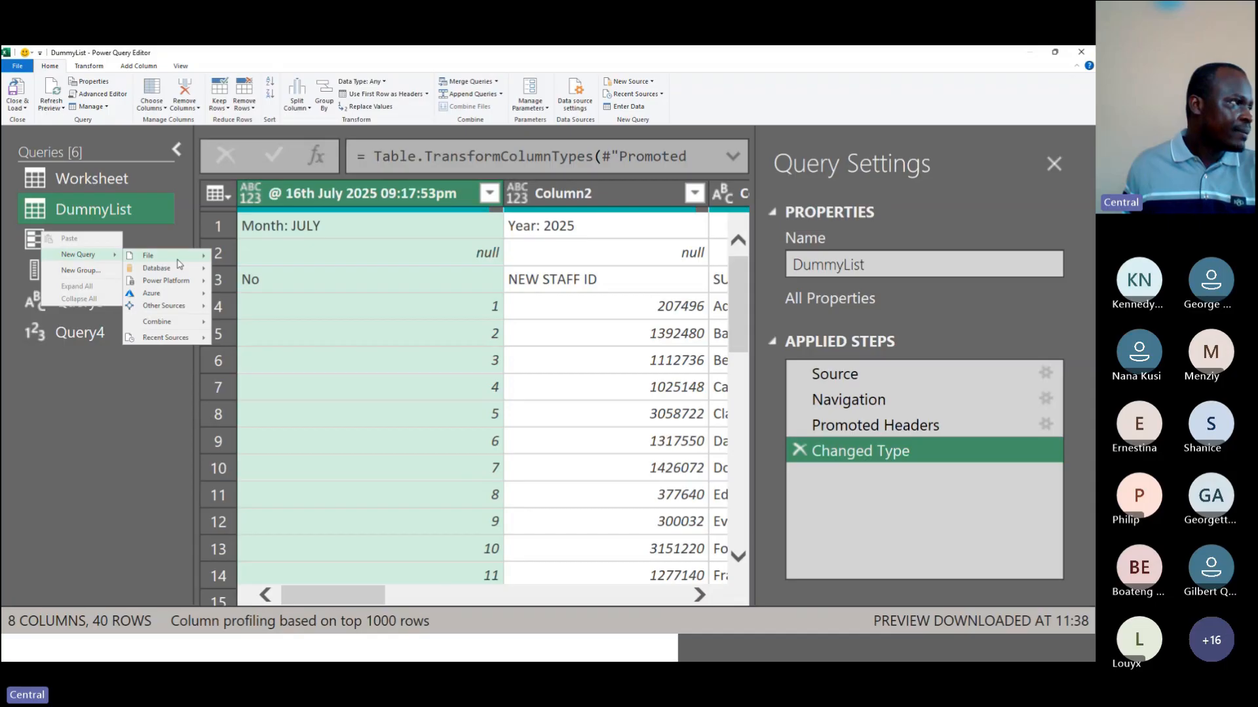
{"action": "mouse_move", "coordinate": [183, 305]}
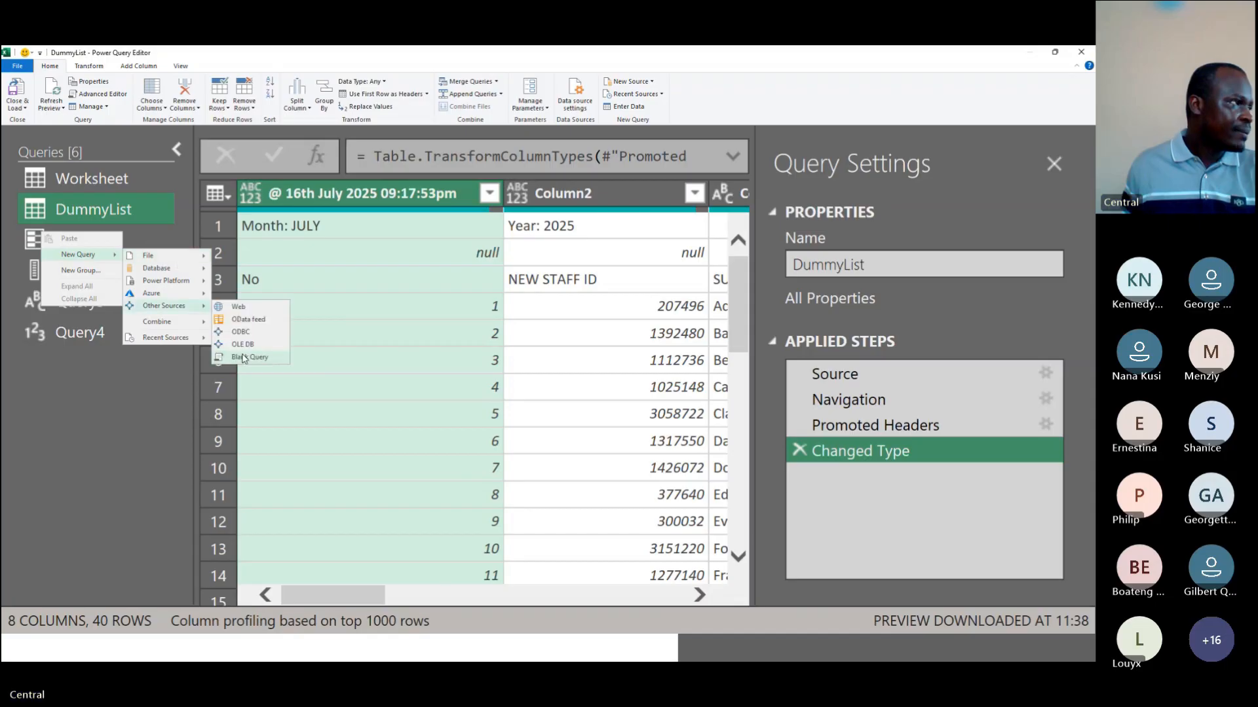
{"action": "left_click", "coordinate": [247, 357]}
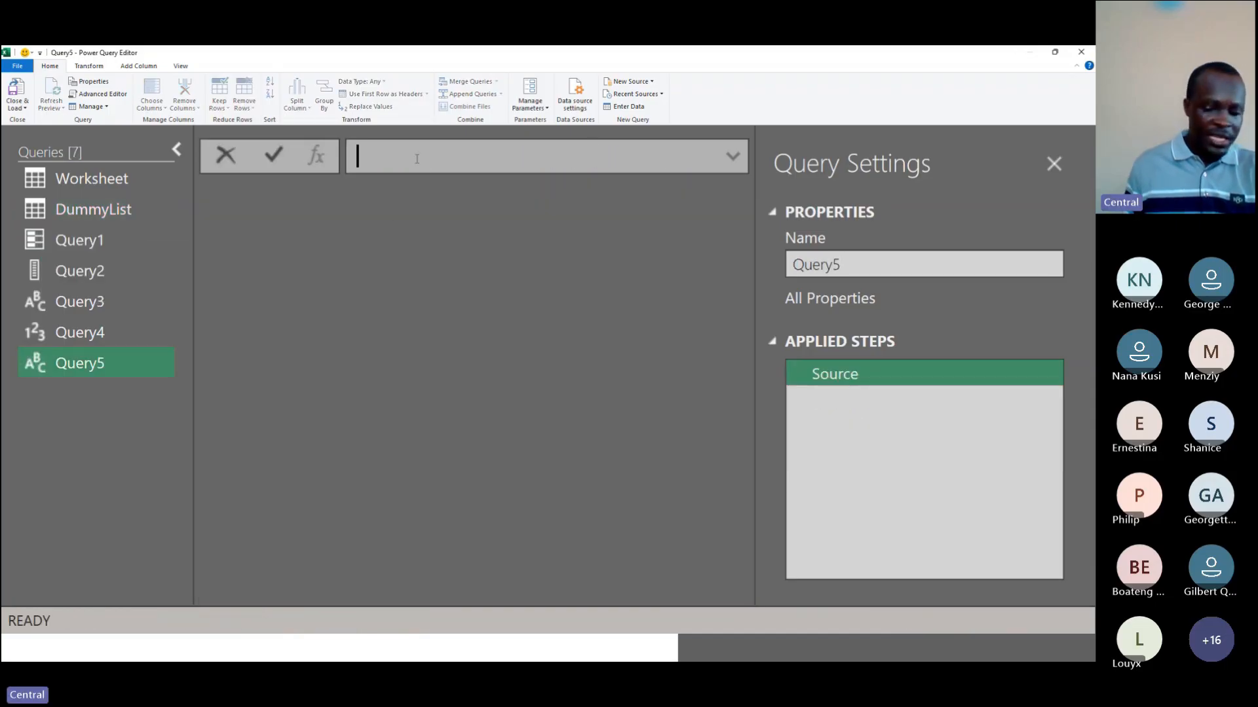
{"action": "type", "text": "="}
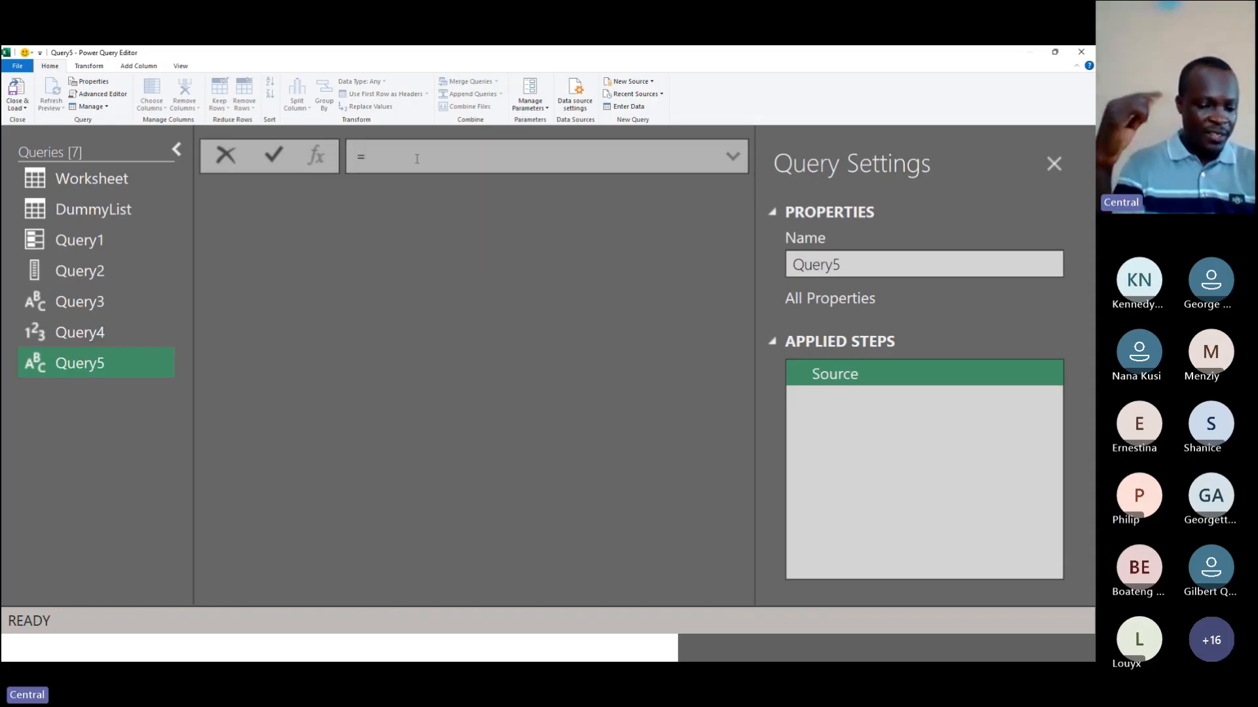
{"action": "type", "text": "Text"}
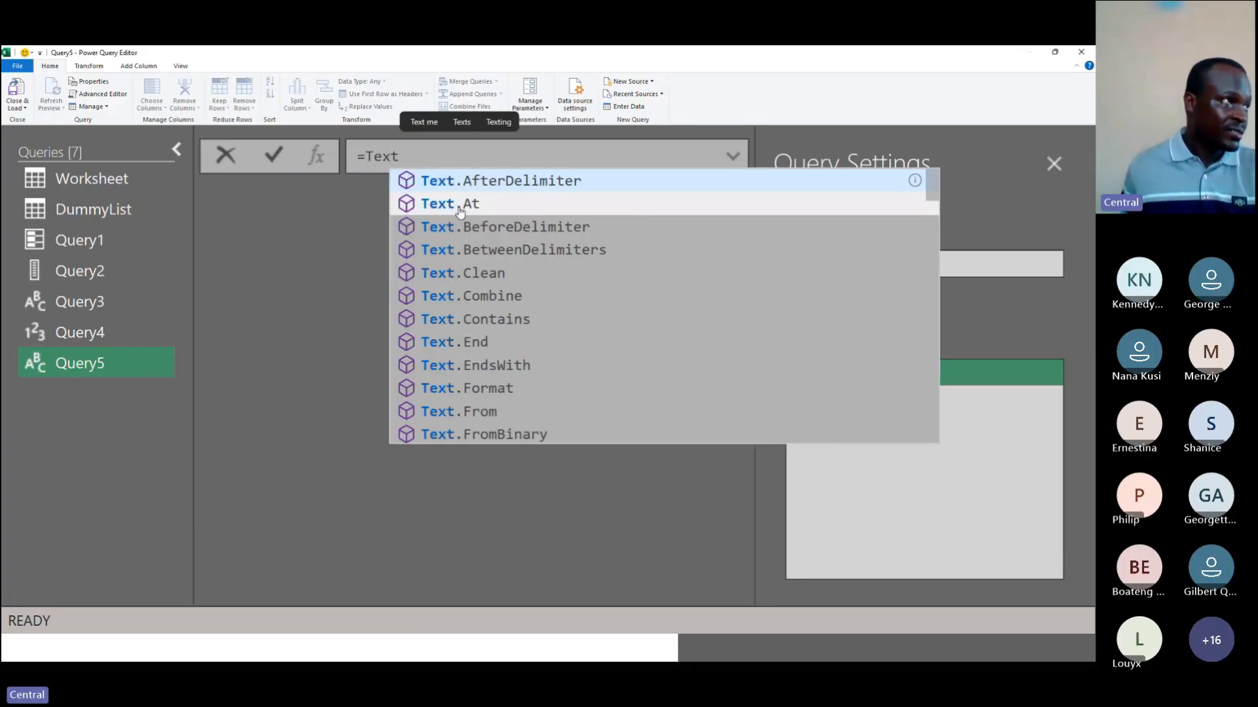
{"action": "left_click", "coordinate": [459, 204]}
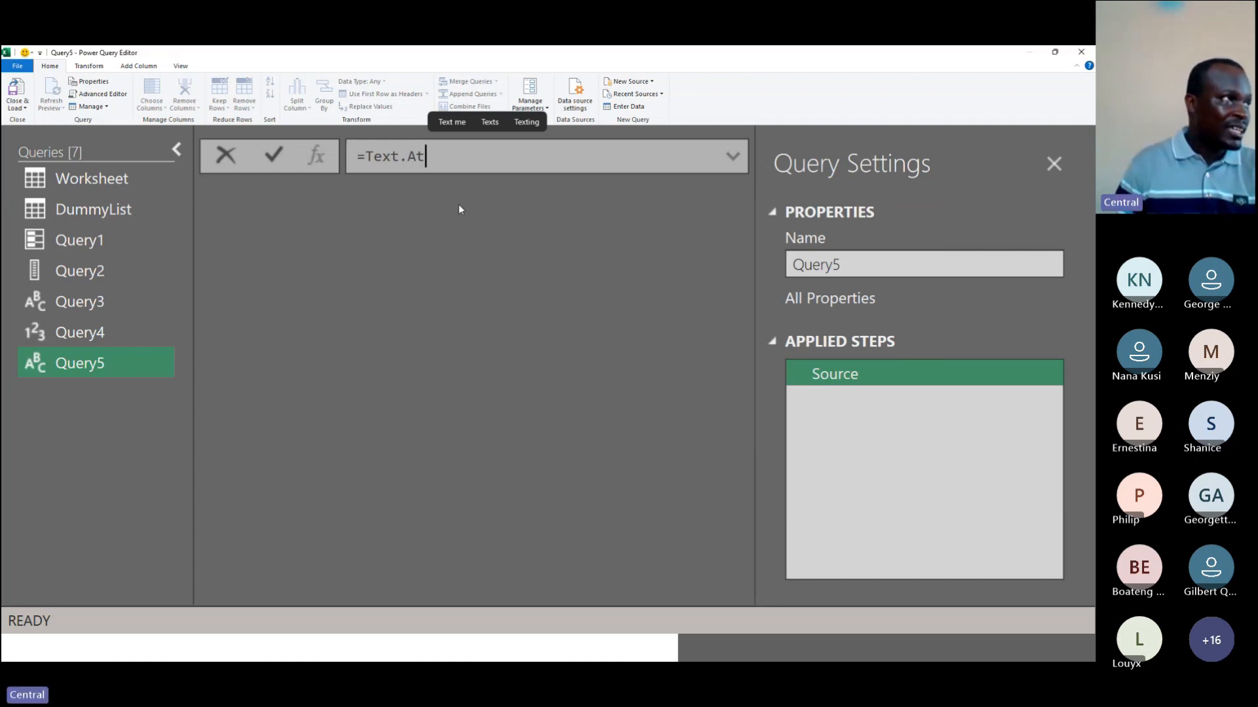
{"action": "key", "text": "Return"}
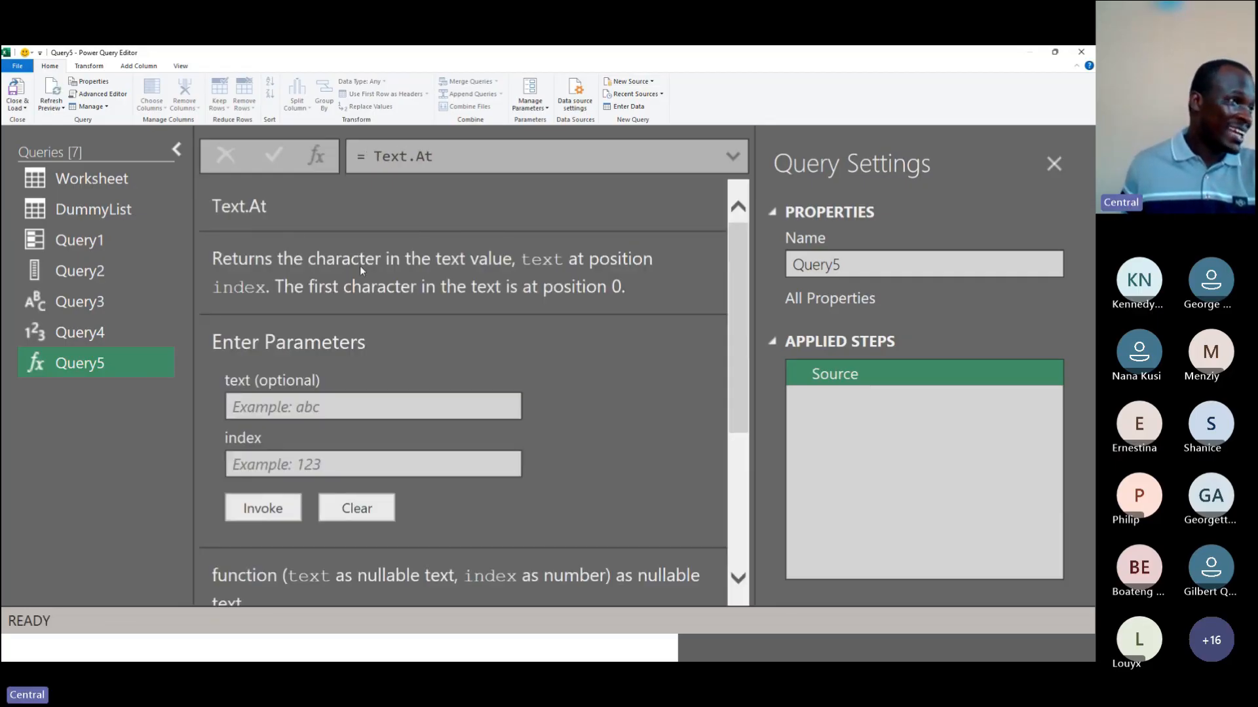
{"action": "scroll", "coordinate": [436, 317], "scroll_direction": "down", "scroll_amount": 3}
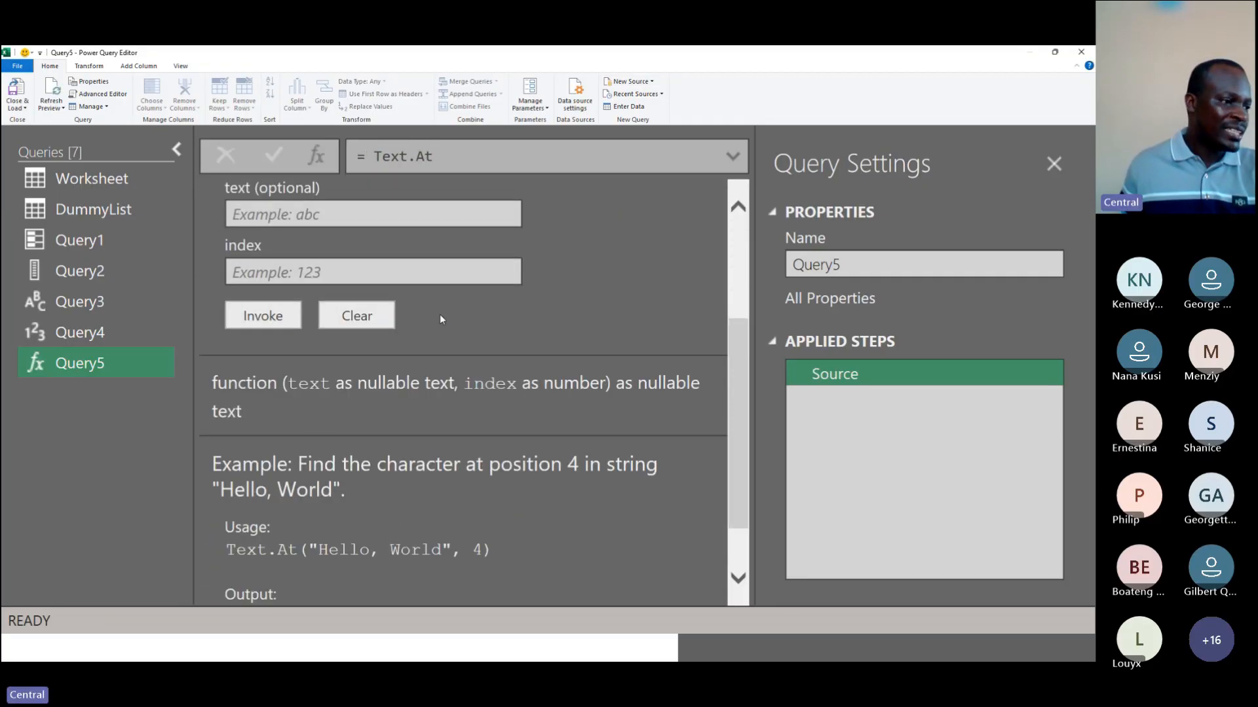
{"action": "scroll", "coordinate": [439, 319], "scroll_direction": "down", "scroll_amount": 1}
{"action": "scroll", "coordinate": [600, 304], "scroll_direction": "up", "scroll_amount": 2}
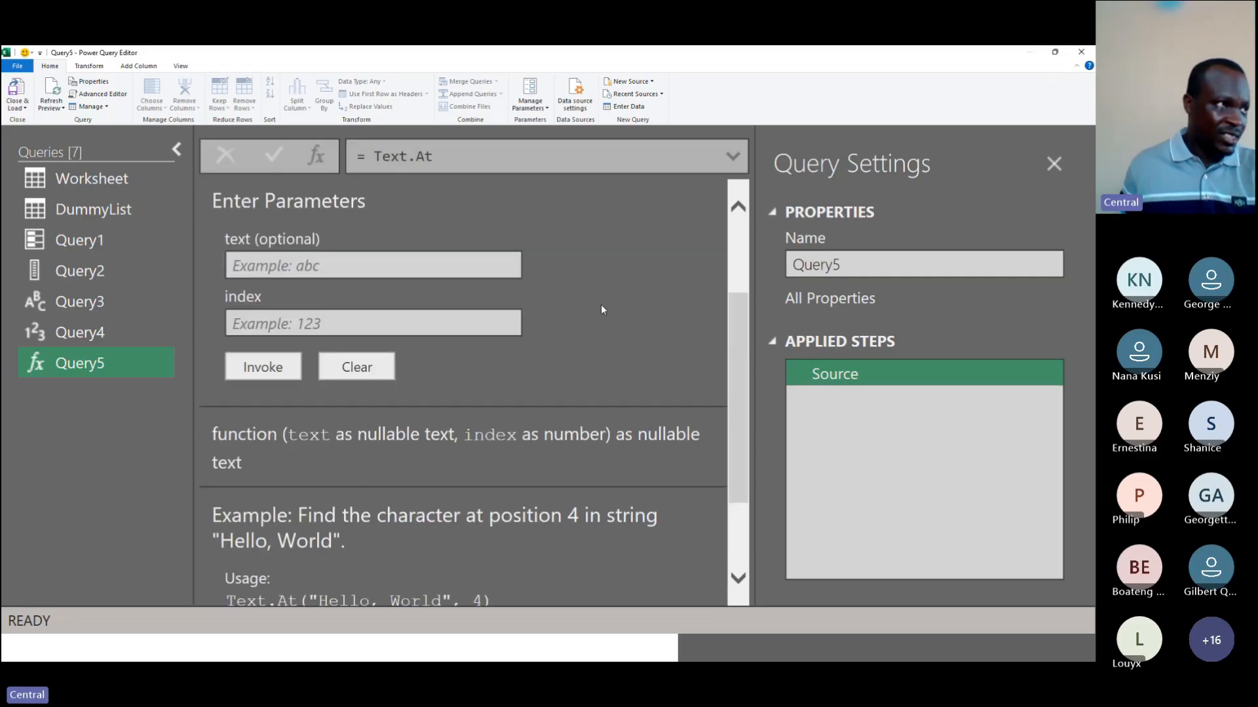
{"action": "scroll", "coordinate": [600, 305], "scroll_direction": "up", "scroll_amount": 2}
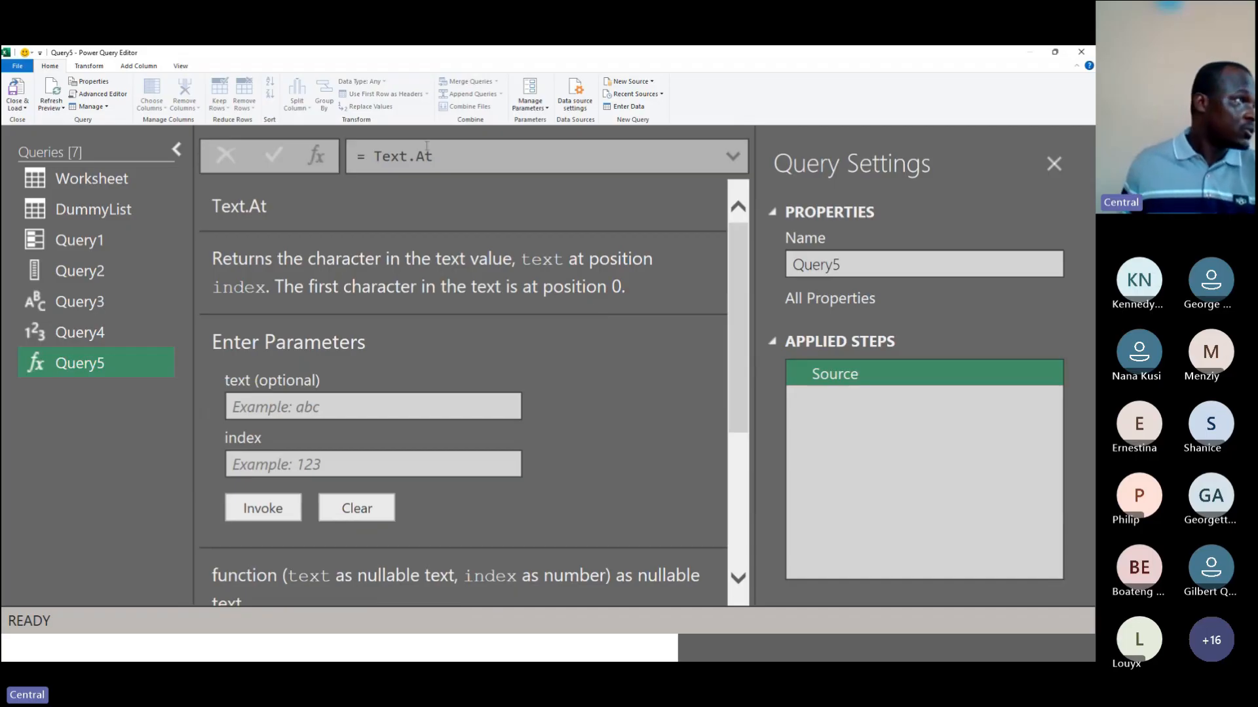
Step: Try setting Query5's formula to #Shared and commit it
{"action": "left_click_drag", "start_coordinate": [440, 157], "coordinate": [378, 160]}
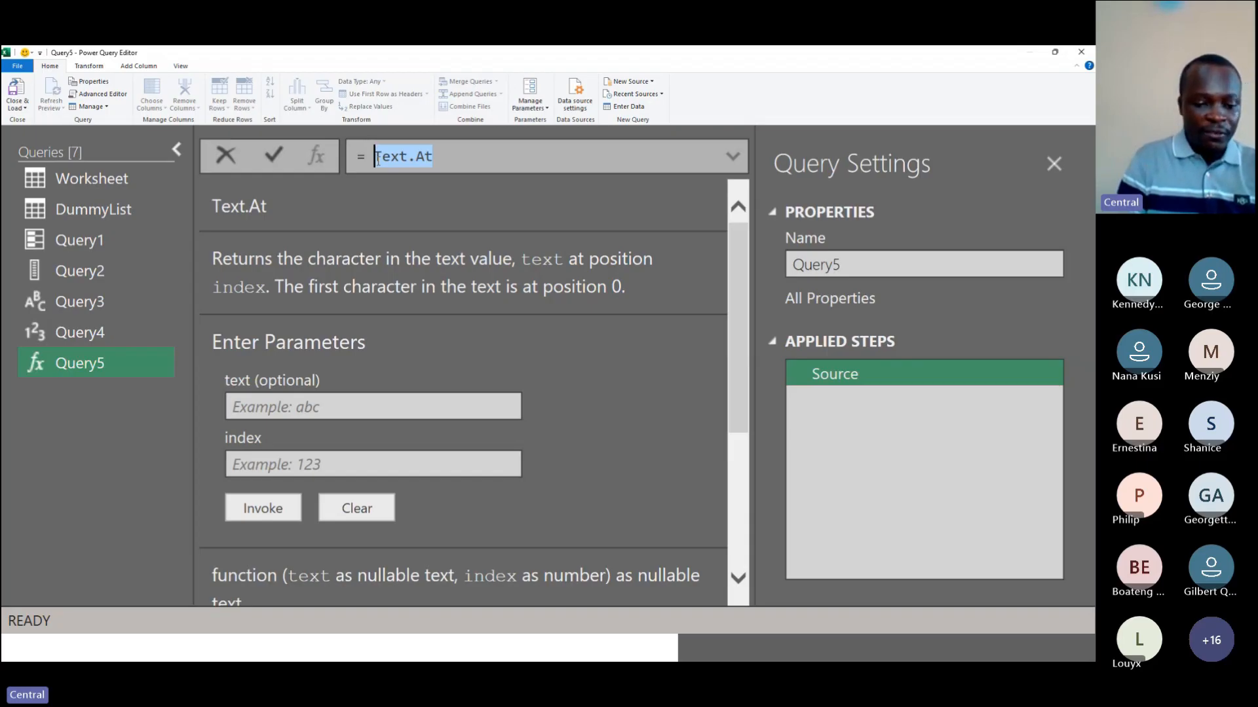
{"action": "type", "text": "#"}
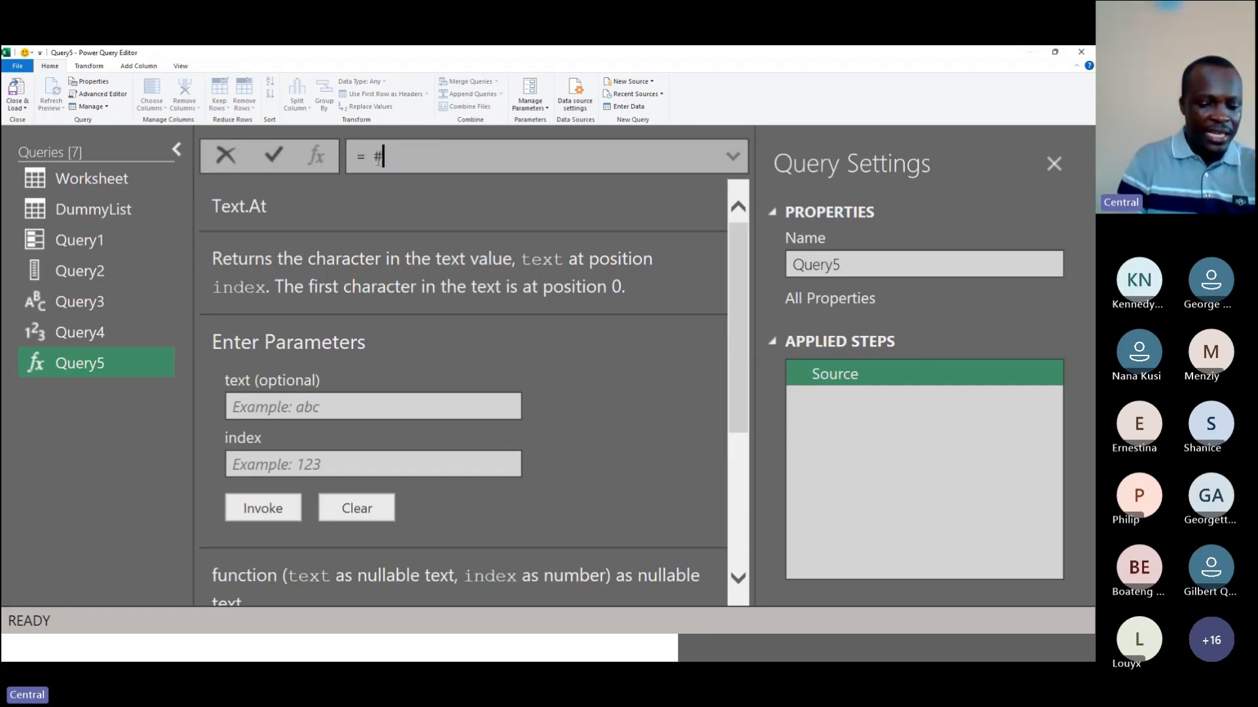
{"action": "type", "text": "shared"}
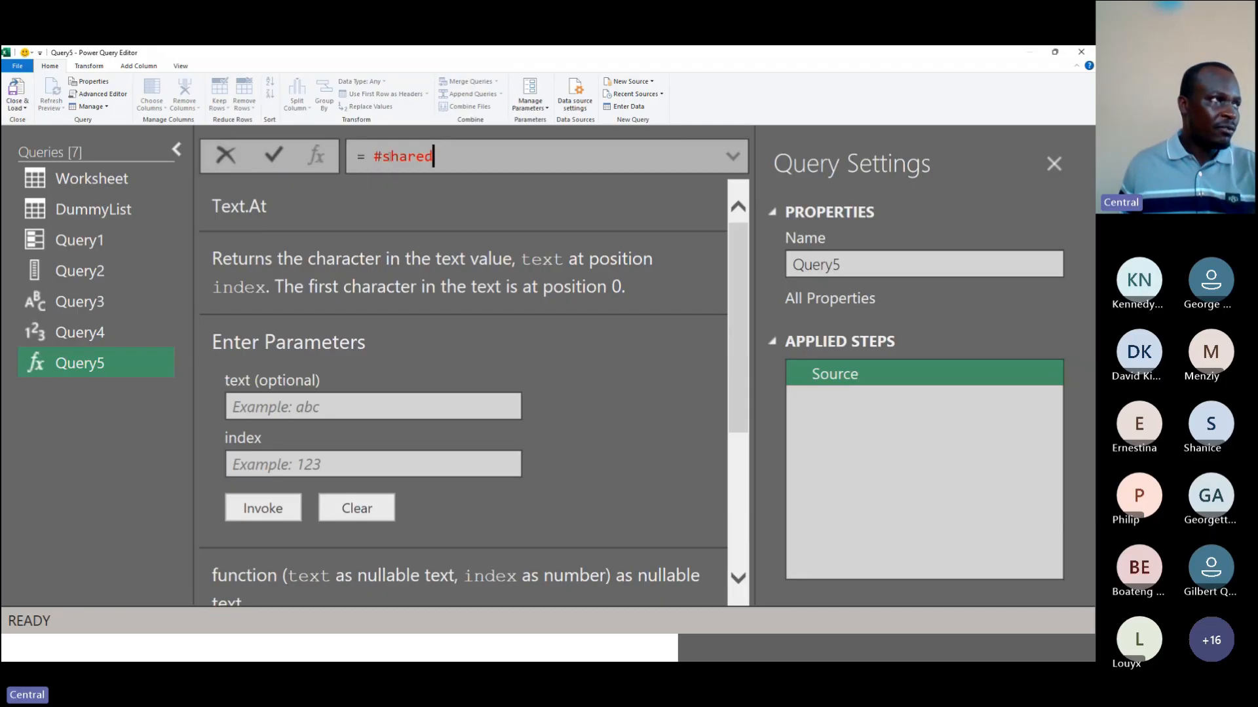
{"action": "double_click", "coordinate": [393, 160]}
{"action": "key", "text": "shift+Left"}
{"action": "type", "text": "S"}
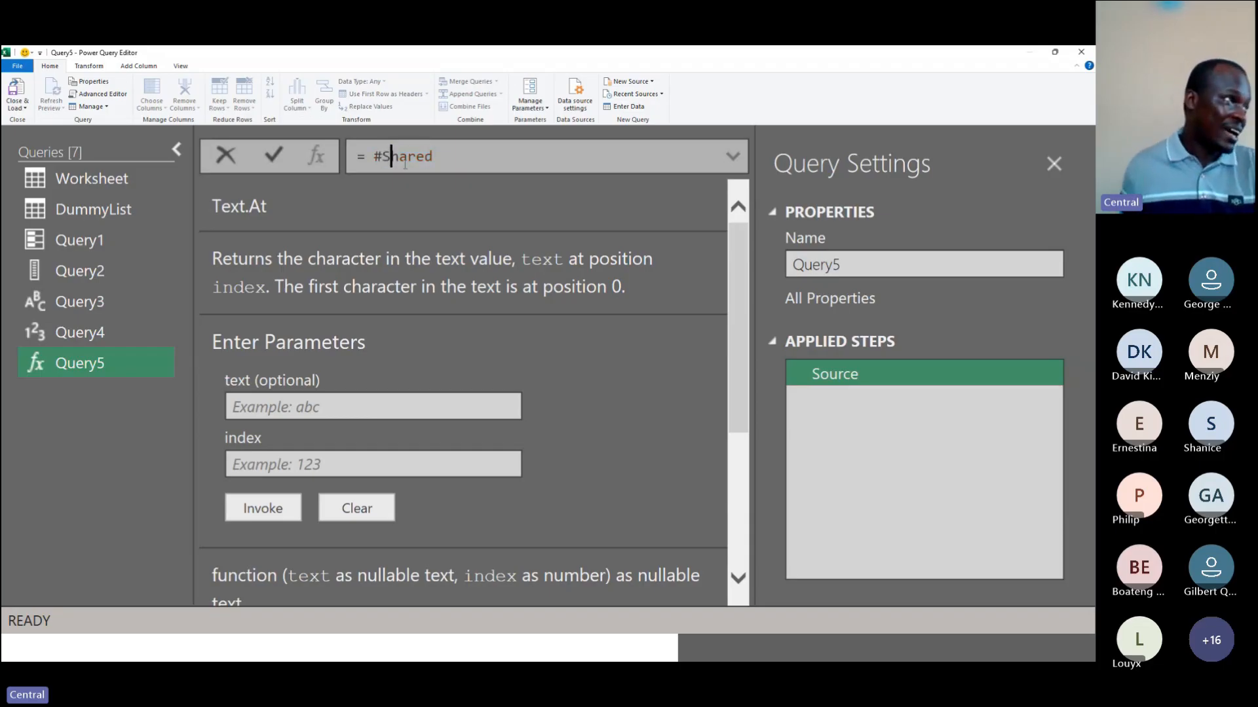
{"action": "left_click", "coordinate": [277, 157]}
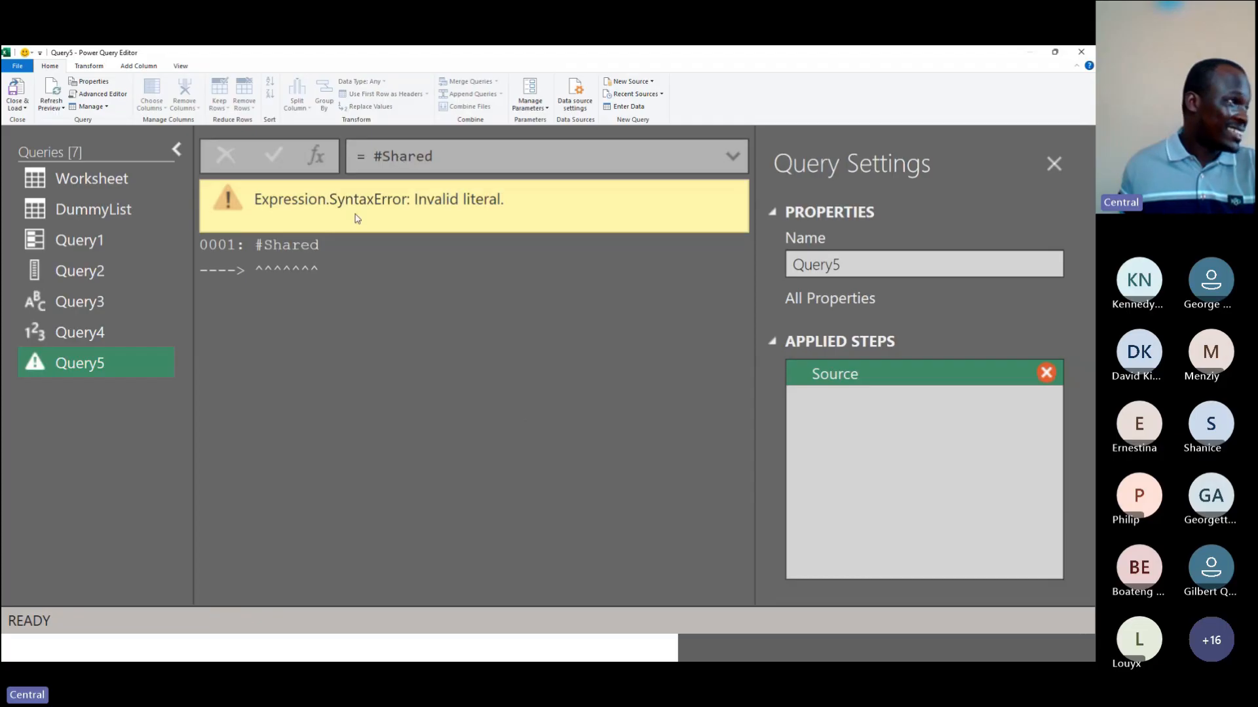
Step: Correct the formula to lowercase #shared and commit it
{"action": "left_click", "coordinate": [389, 154]}
{"action": "key", "text": "BackSpace"}
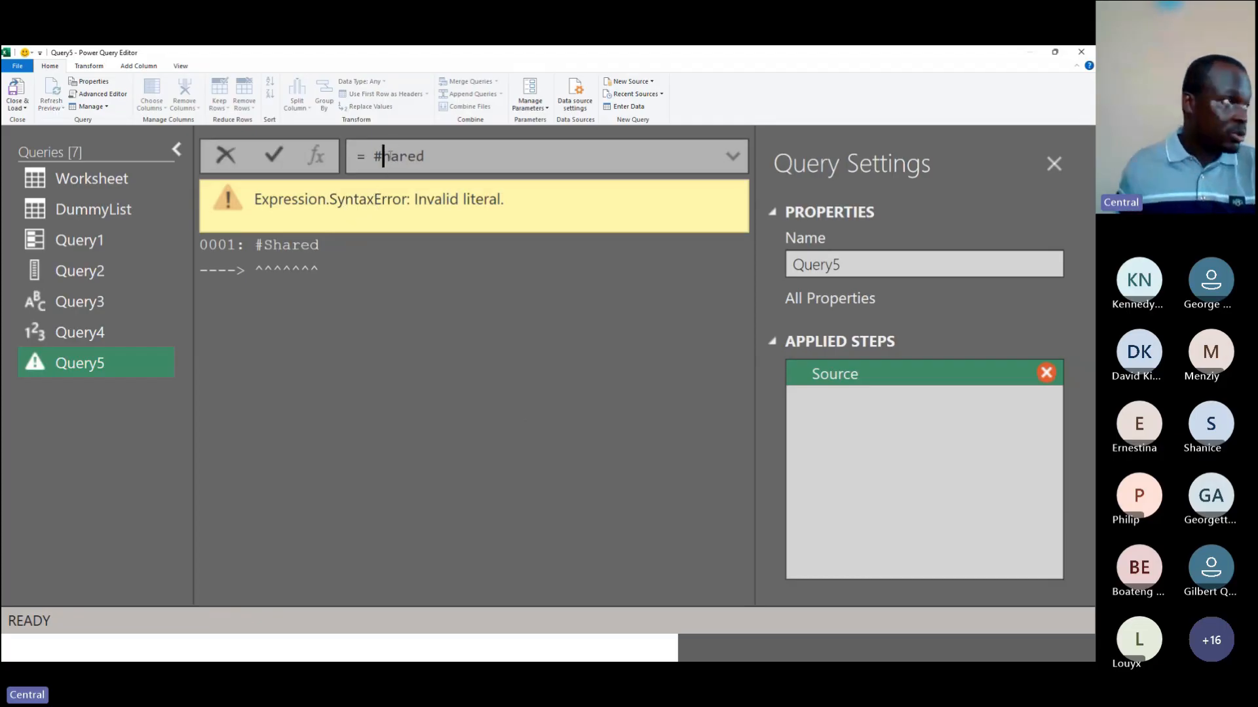
{"action": "type", "text": "s"}
{"action": "left_click", "coordinate": [273, 155]}
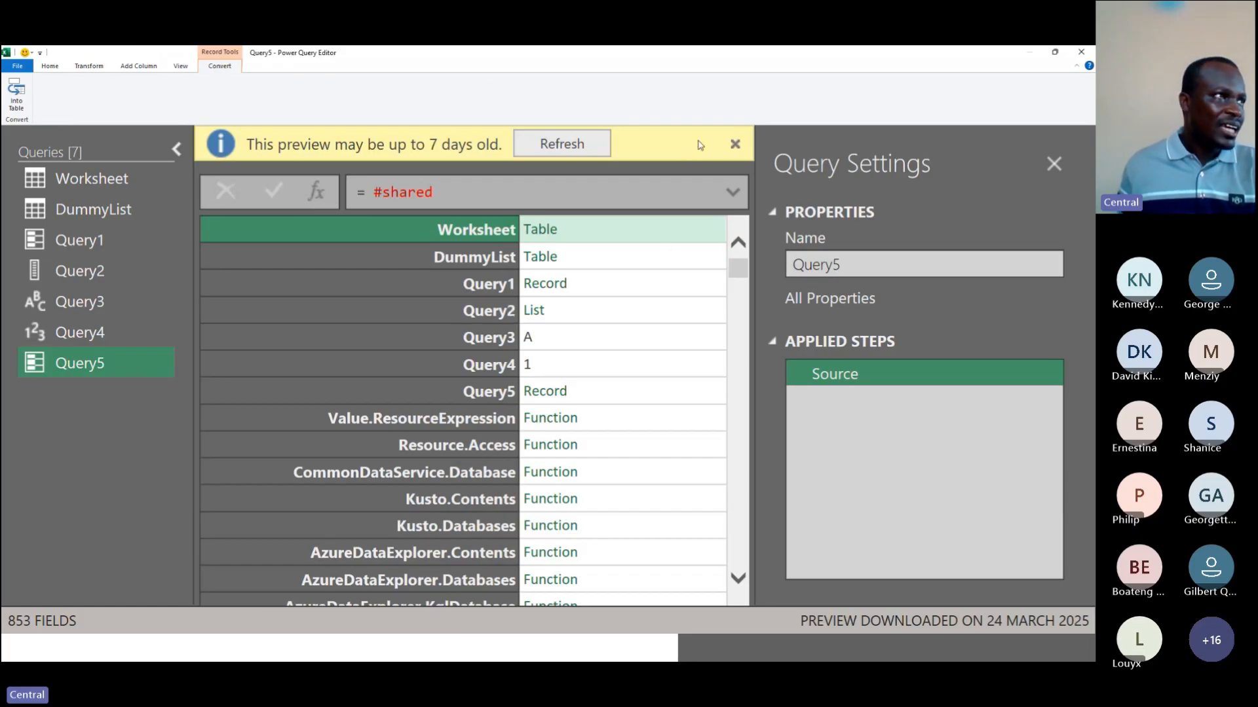
Step: Refresh the preview and browse the #shared record's listing of queries, functions, types and constants
{"action": "left_click", "coordinate": [562, 144]}
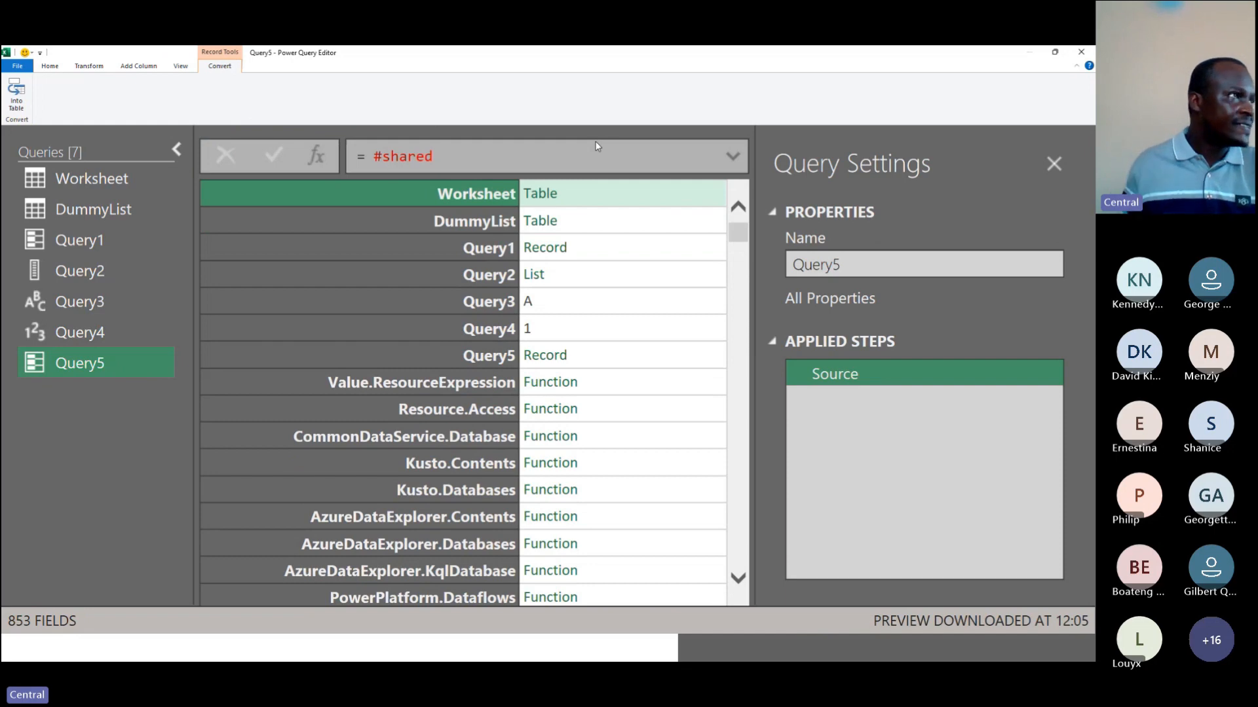
{"action": "key", "text": "ctrl+minus"}
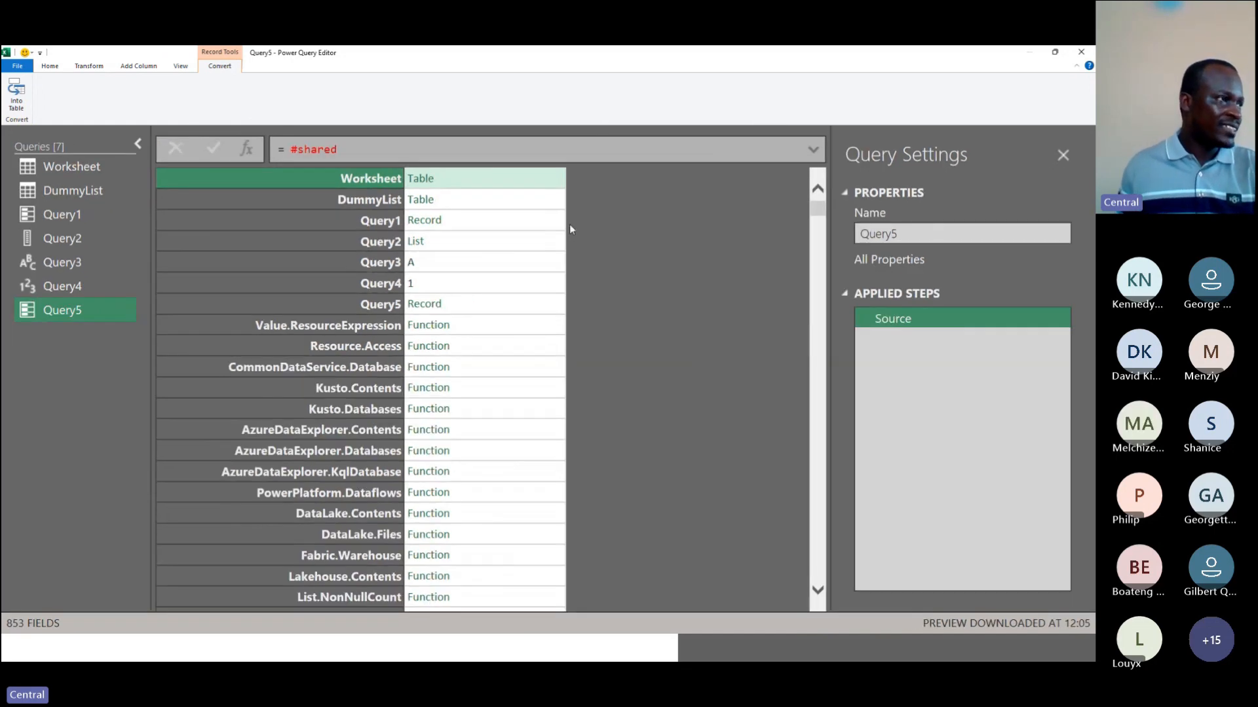
{"action": "scroll", "coordinate": [499, 360], "scroll_direction": "down", "scroll_amount": 15}
{"action": "scroll", "coordinate": [500, 368], "scroll_direction": "down", "scroll_amount": 15}
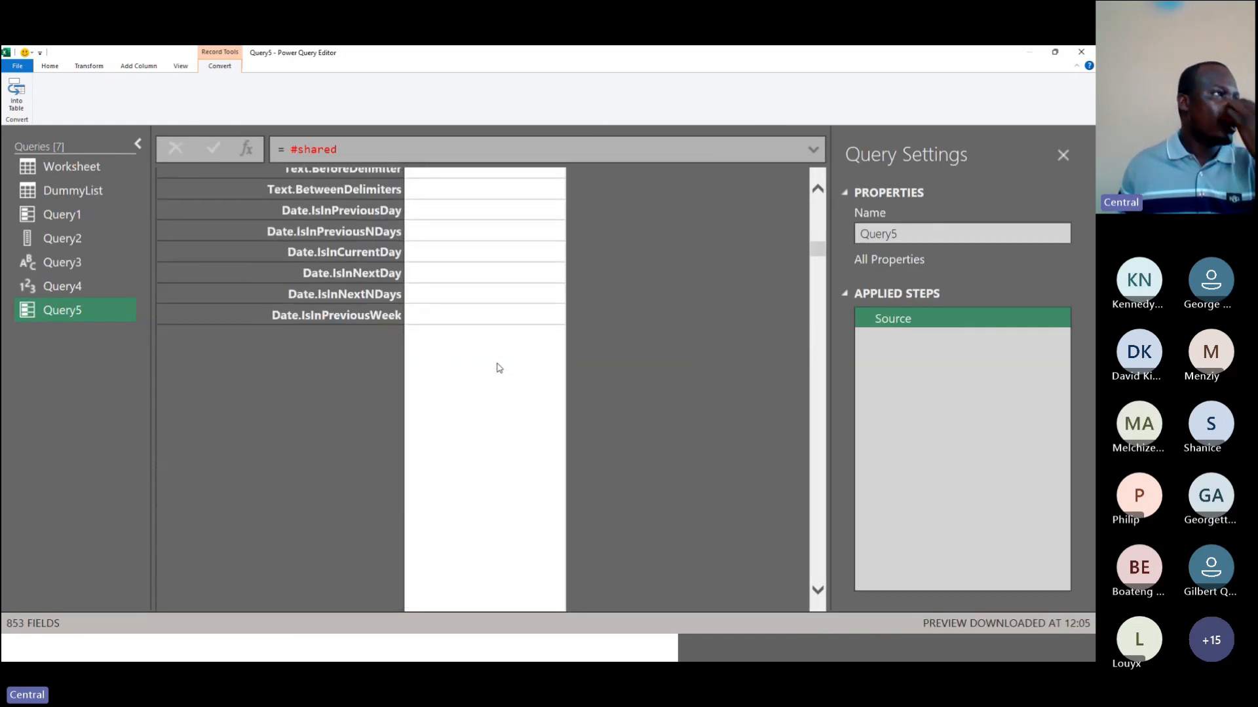
{"action": "scroll", "coordinate": [499, 368], "scroll_direction": "down", "scroll_amount": 20}
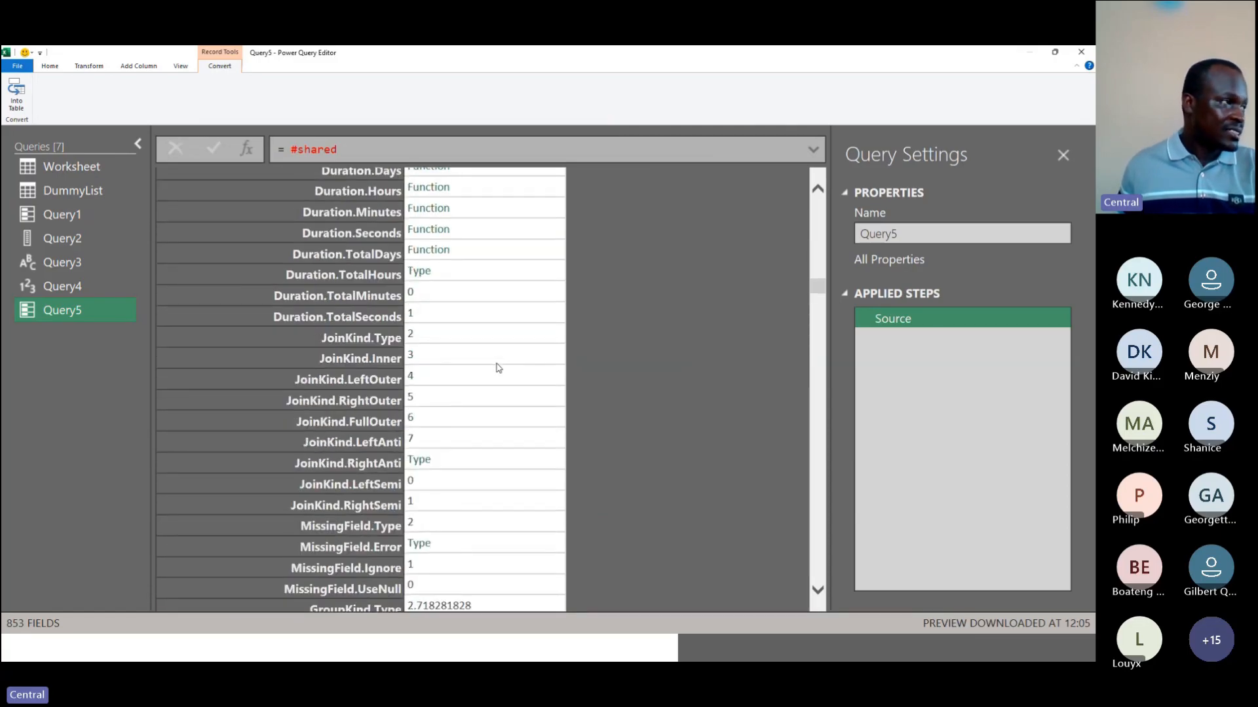
{"action": "scroll", "coordinate": [499, 368], "scroll_direction": "down", "scroll_amount": 10}
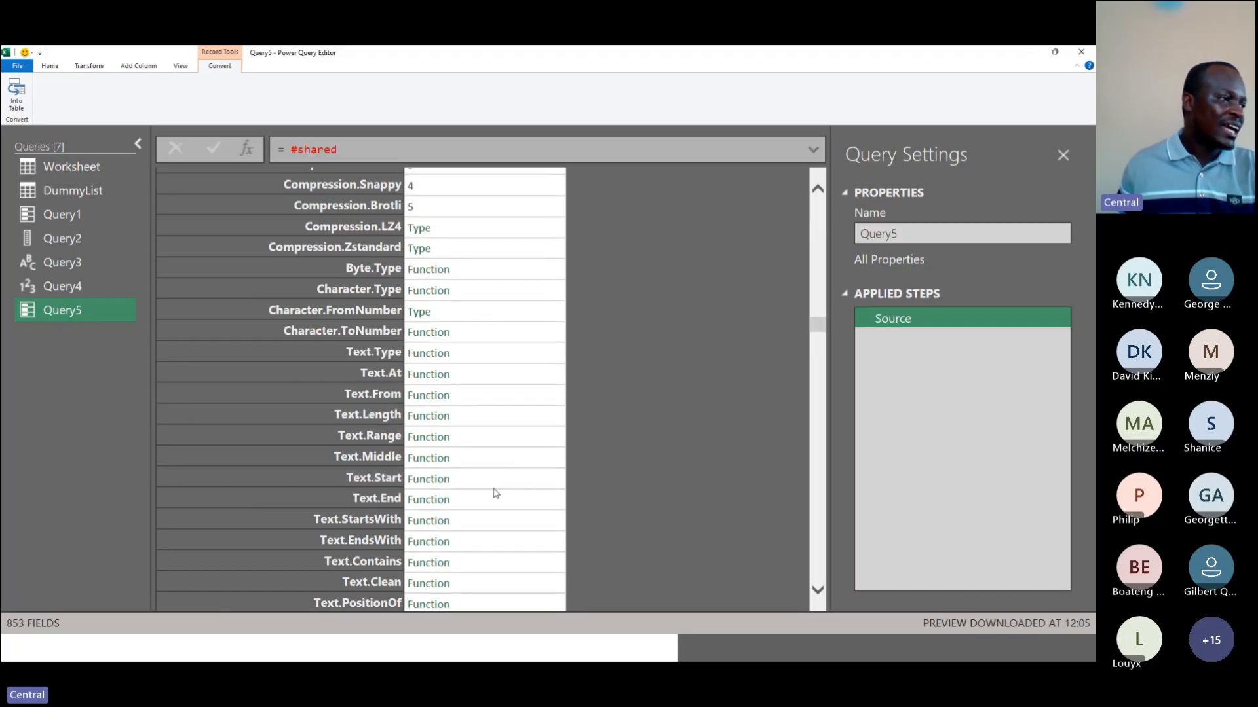
{"action": "scroll", "coordinate": [494, 495], "scroll_direction": "down", "scroll_amount": 10}
{"action": "scroll", "coordinate": [496, 492], "scroll_direction": "down", "scroll_amount": 18}
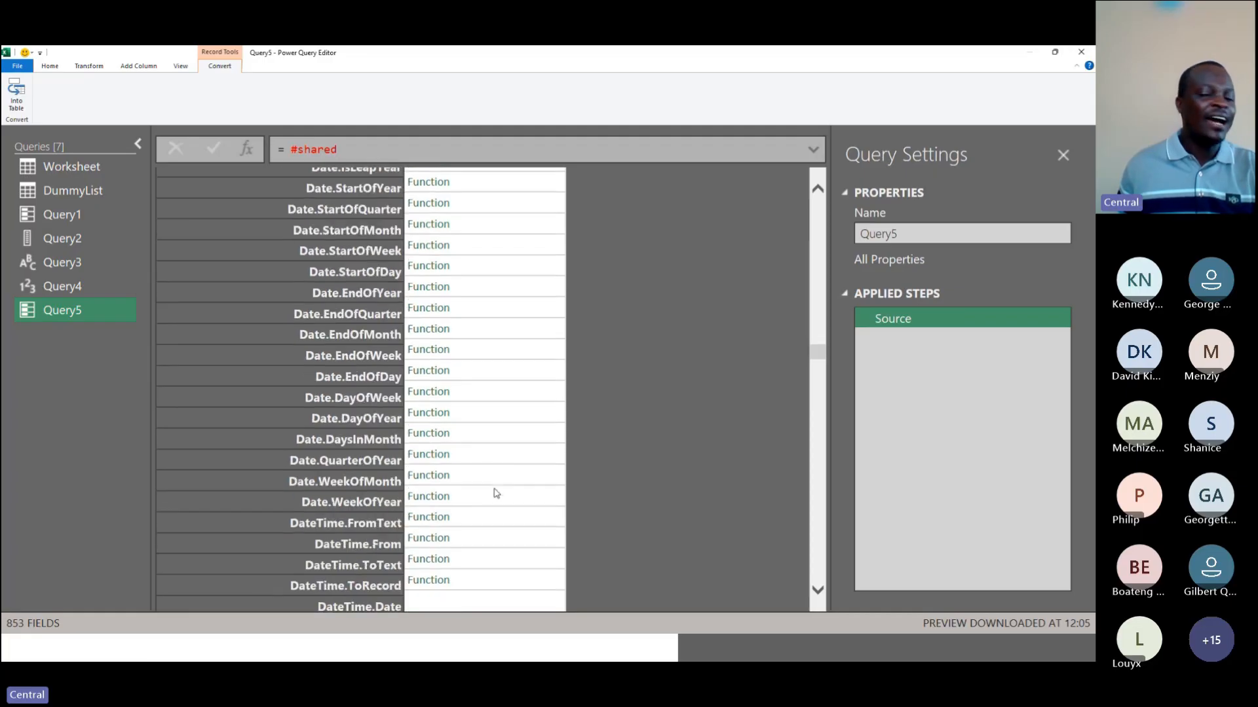
{"action": "scroll", "coordinate": [496, 493], "scroll_direction": "down", "scroll_amount": 9}
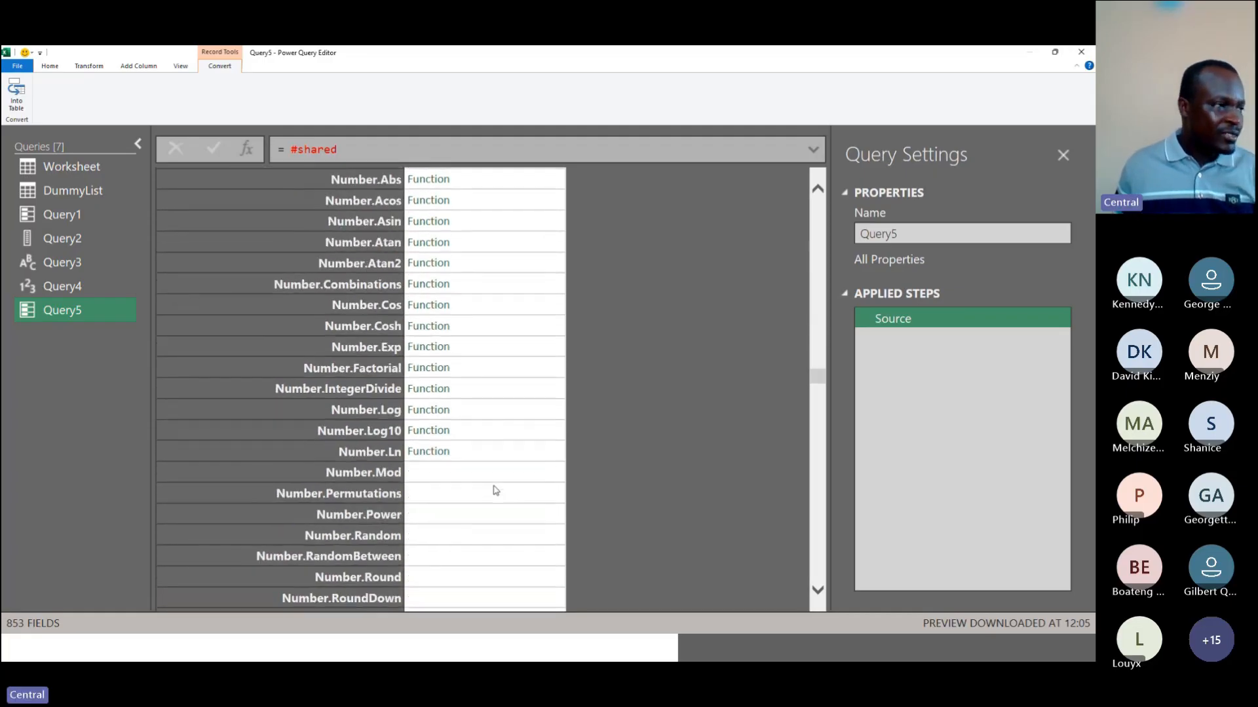
{"action": "scroll", "coordinate": [494, 492], "scroll_direction": "down", "scroll_amount": 3}
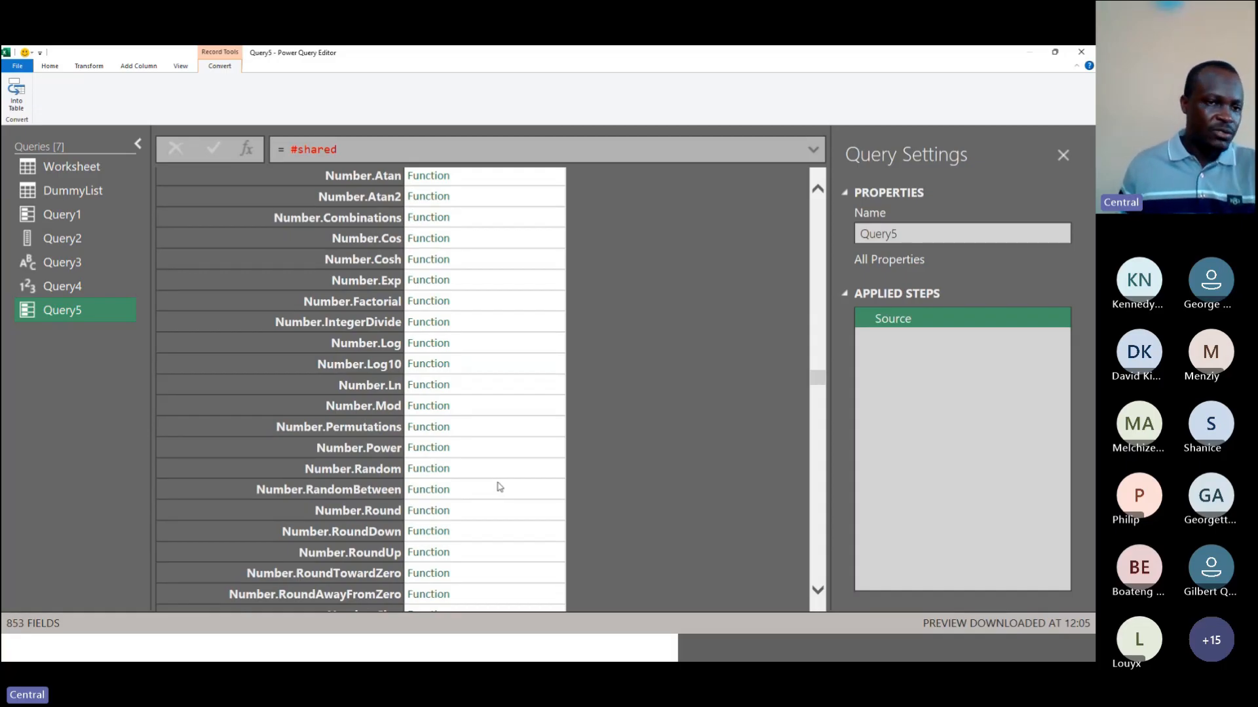
{"action": "scroll", "coordinate": [599, 443], "scroll_direction": "down", "scroll_amount": 3}
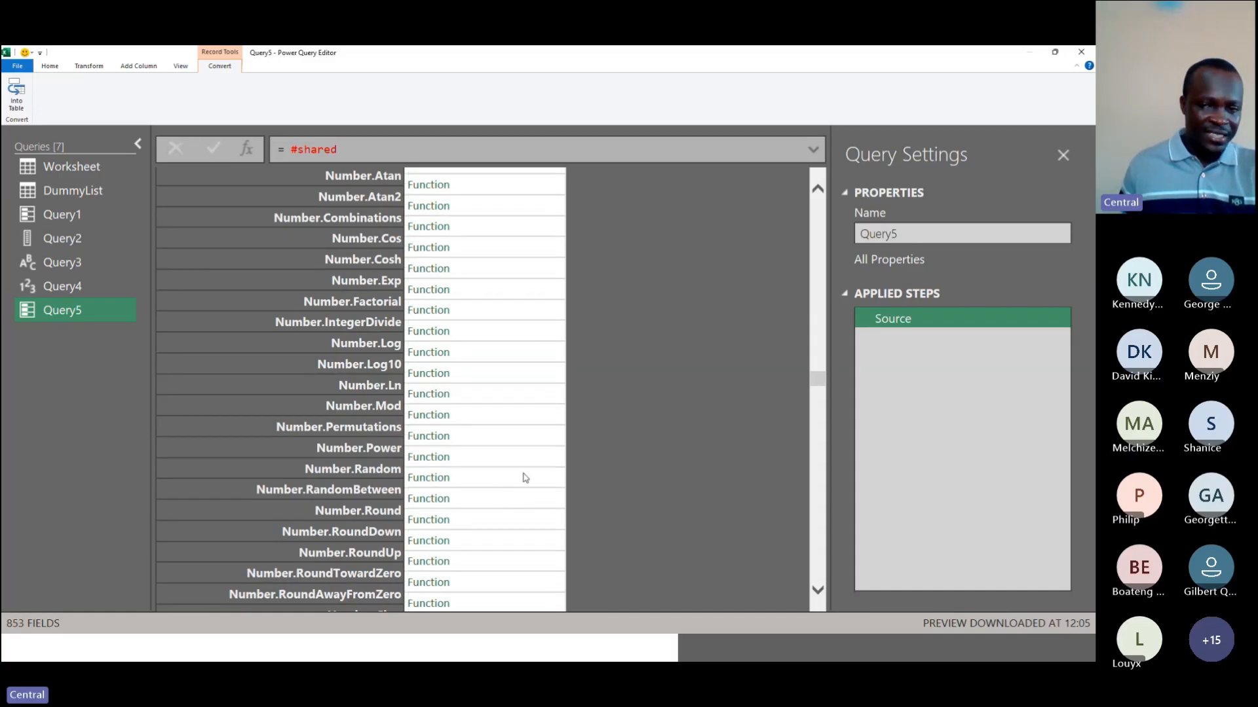
{"action": "scroll", "coordinate": [727, 396], "scroll_direction": "down", "scroll_amount": 3}
{"action": "scroll", "coordinate": [694, 393], "scroll_direction": "up", "scroll_amount": 10}
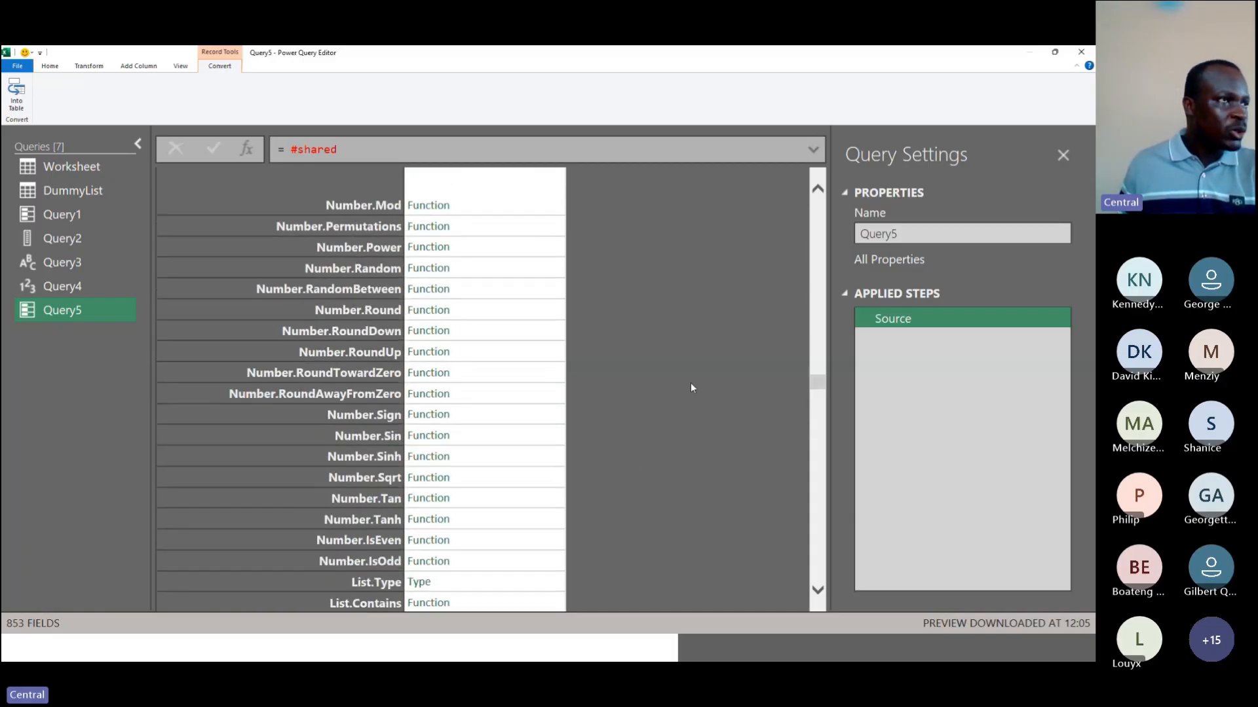
{"action": "scroll", "coordinate": [691, 387], "scroll_direction": "up", "scroll_amount": 15}
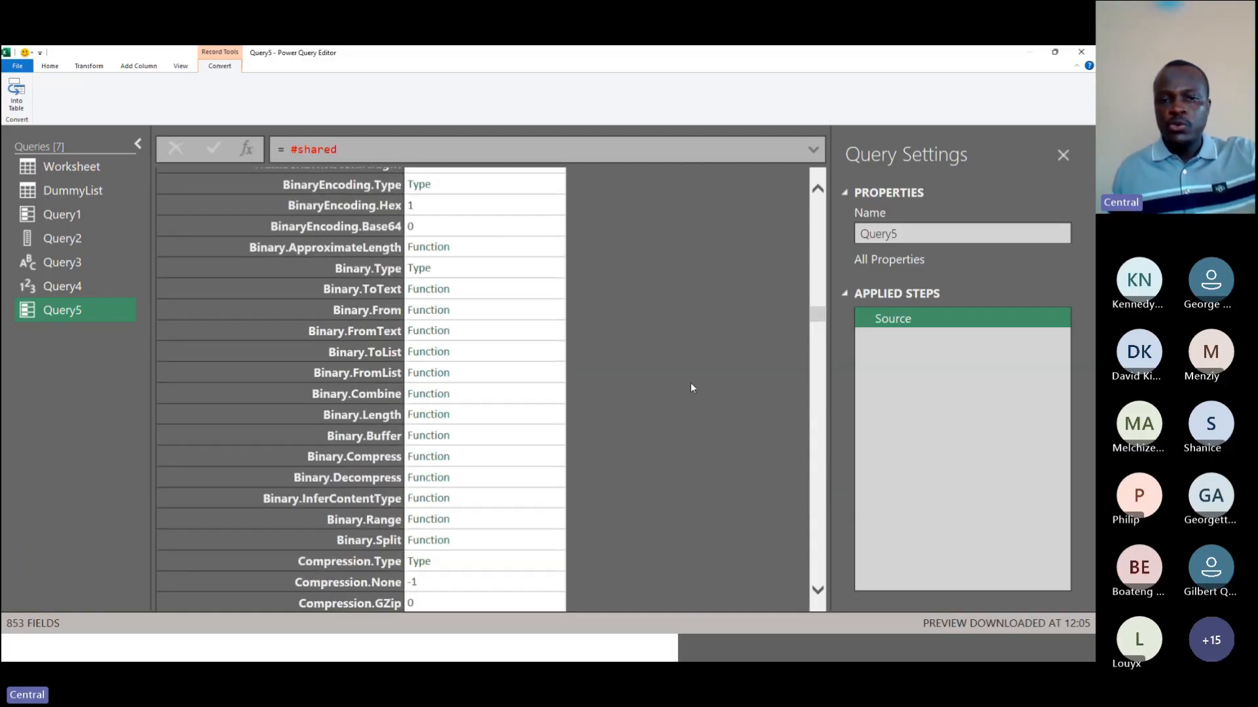
{"action": "scroll", "coordinate": [691, 387], "scroll_direction": "up", "scroll_amount": 3}
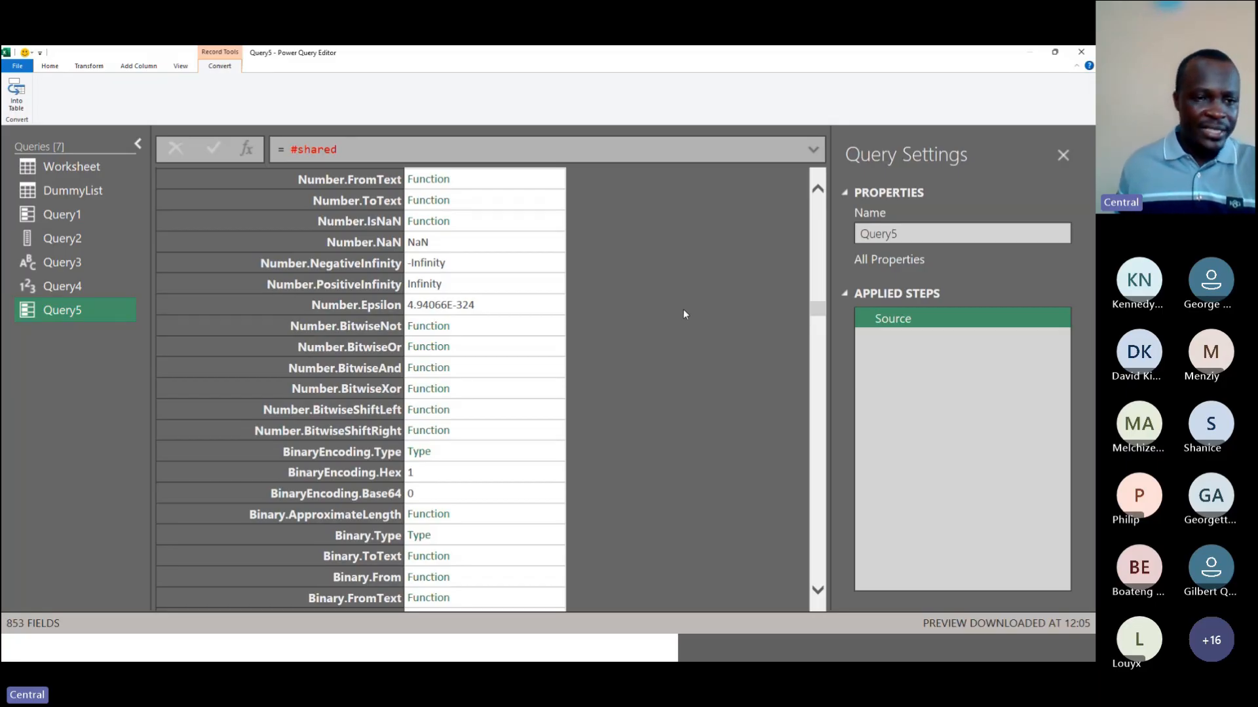
Step: Switch to the slide presentation and advance to the Pro-Tips slide
{"action": "key", "text": "alt+Tab"}
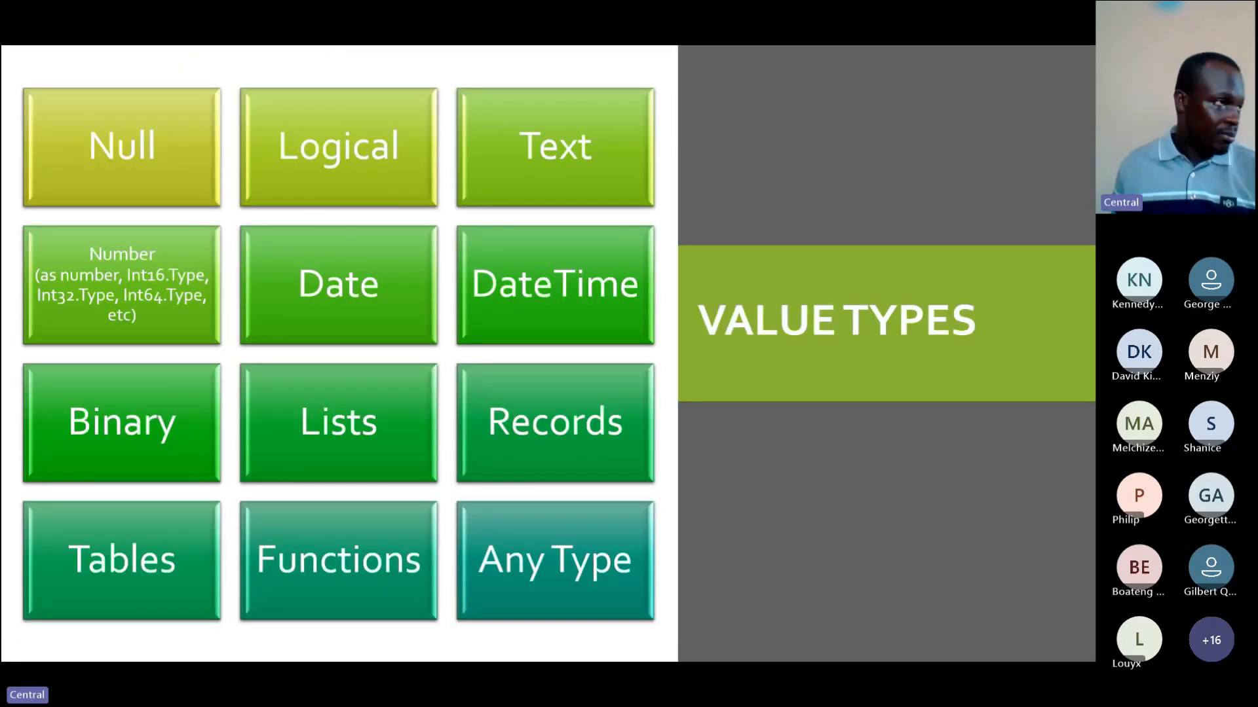
{"action": "key", "text": "Right"}
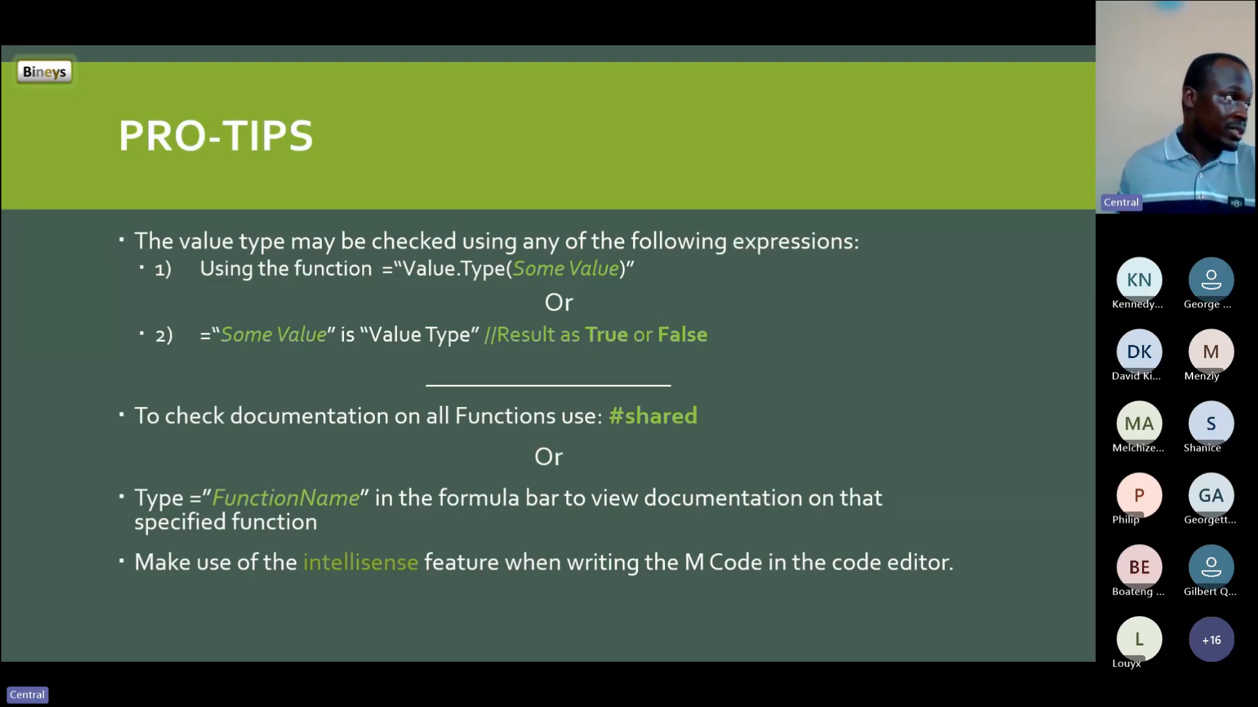